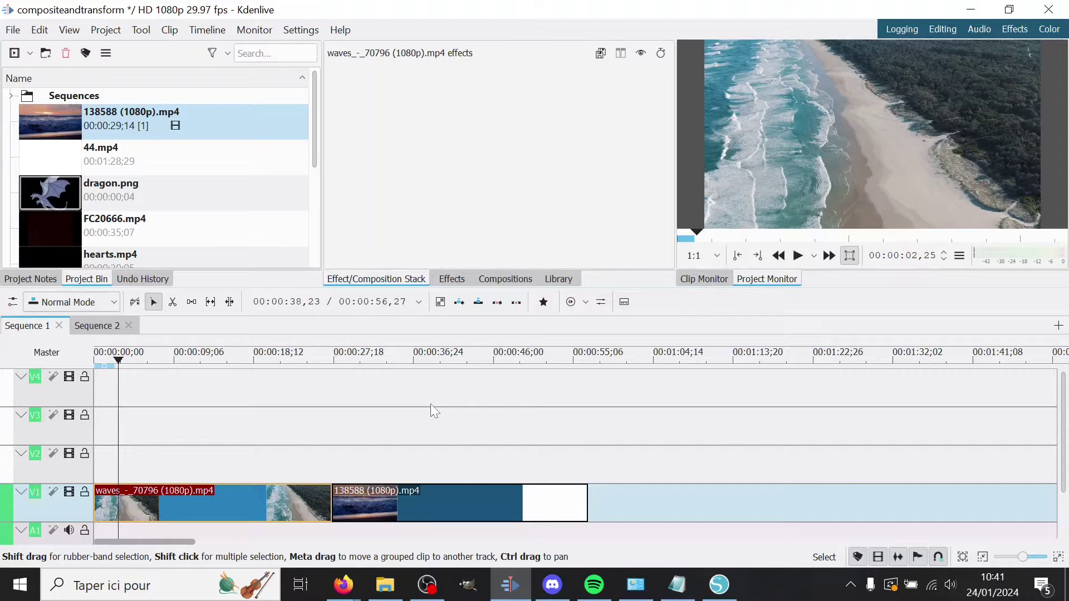
Move the 138588 clip onto V2 over the waves clip and add a composition at the overlap
drag(412, 522, 331, 465)
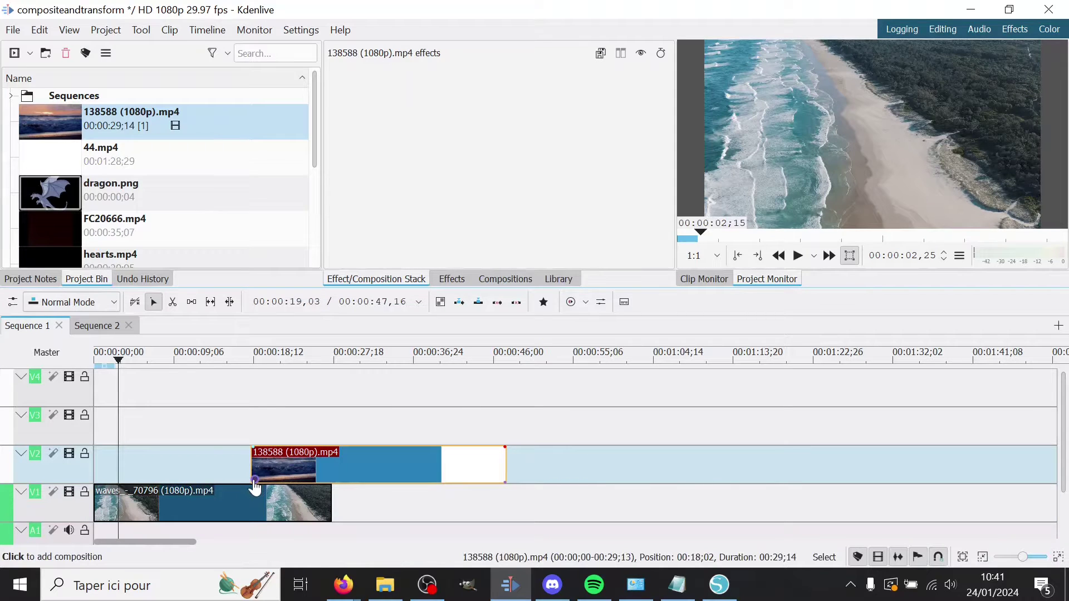
click(255, 481)
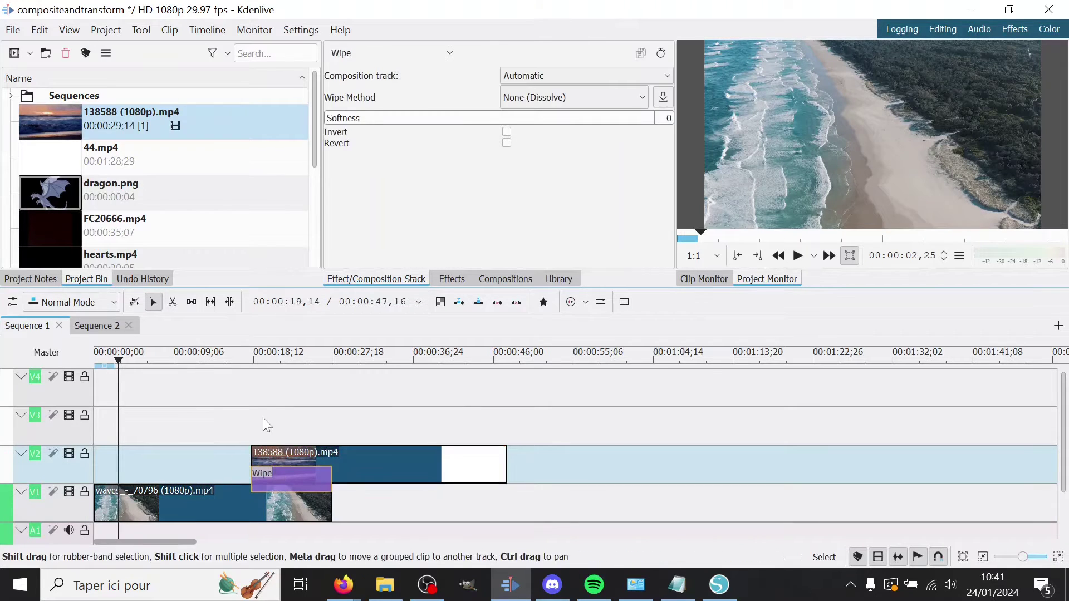
click(259, 419)
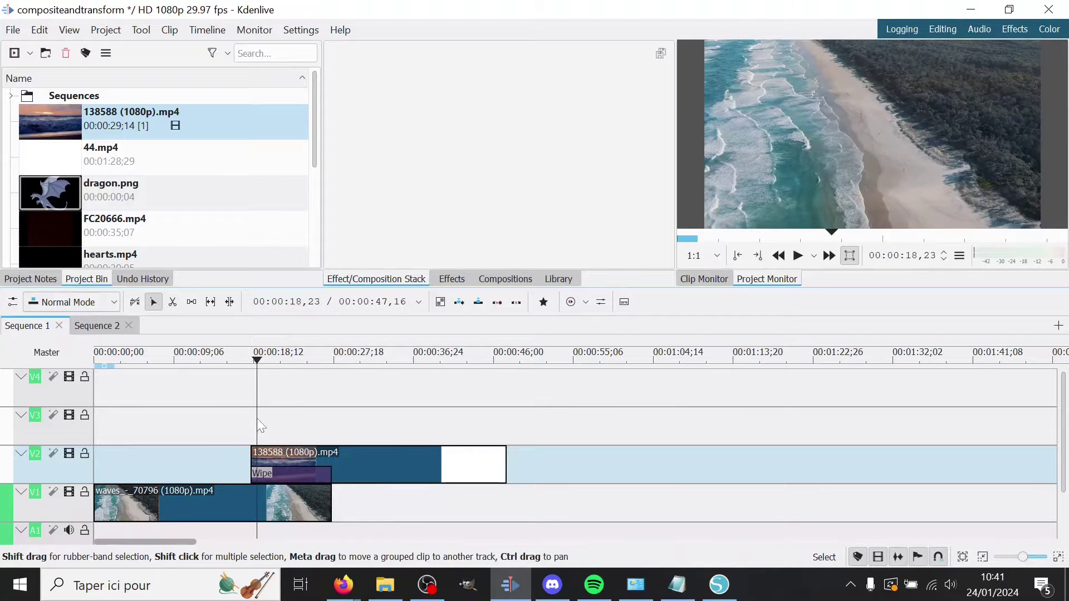
click(278, 419)
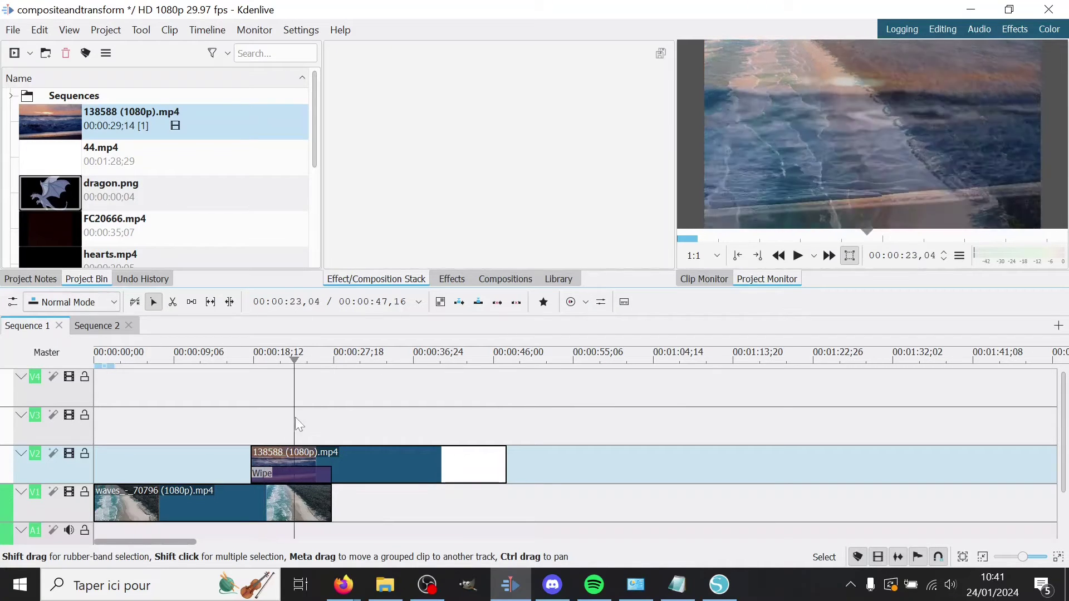
click(295, 479)
Change the Wipe composition to Composite and transform
click(372, 58)
scroll(372, 160, up, 15)
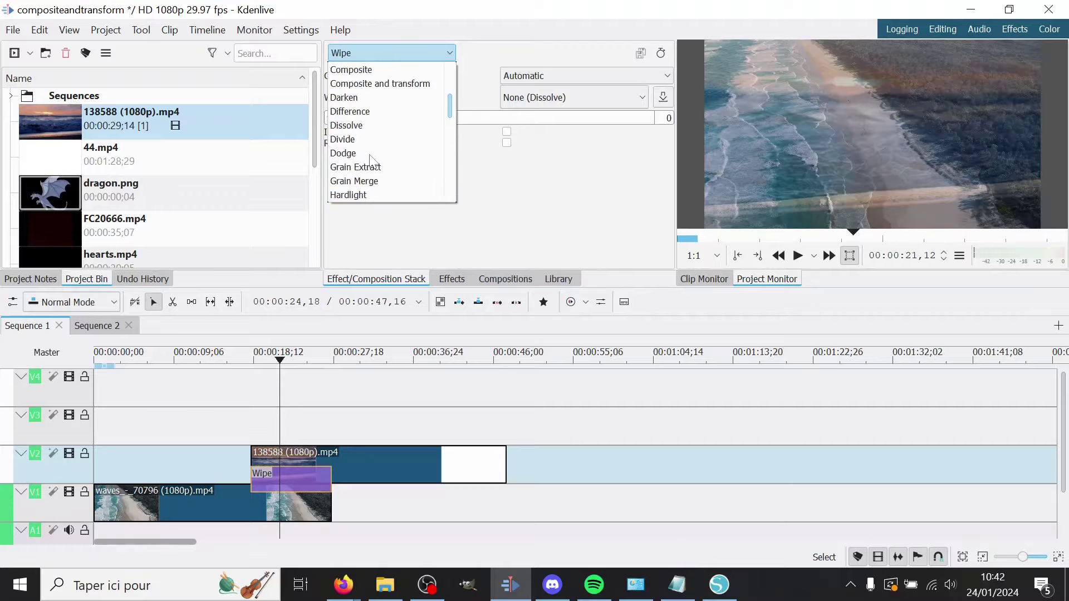
scroll(372, 160, down, 15)
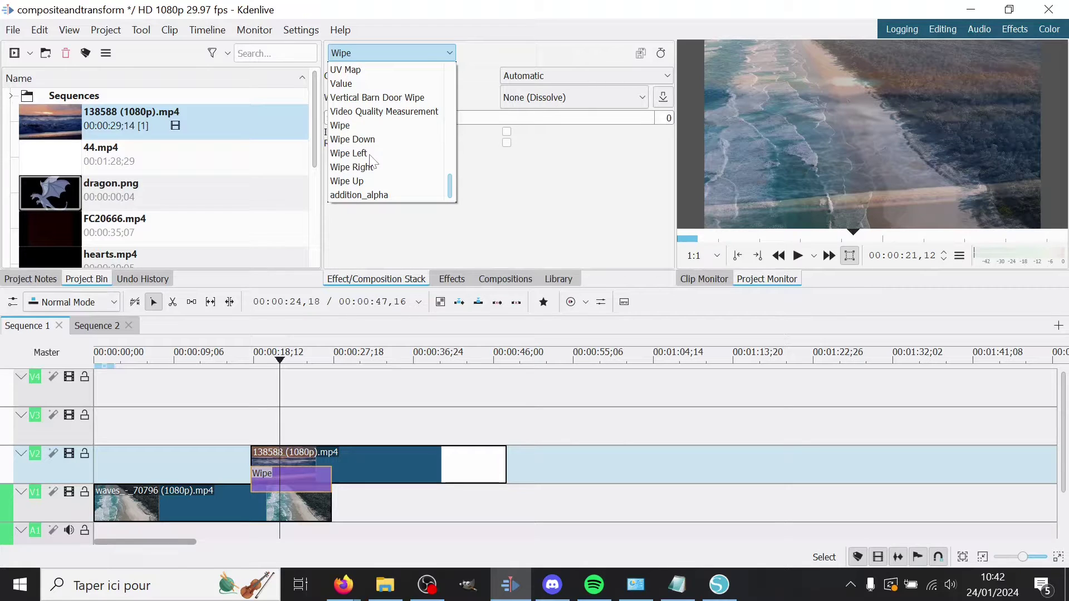
scroll(372, 162, up, 8)
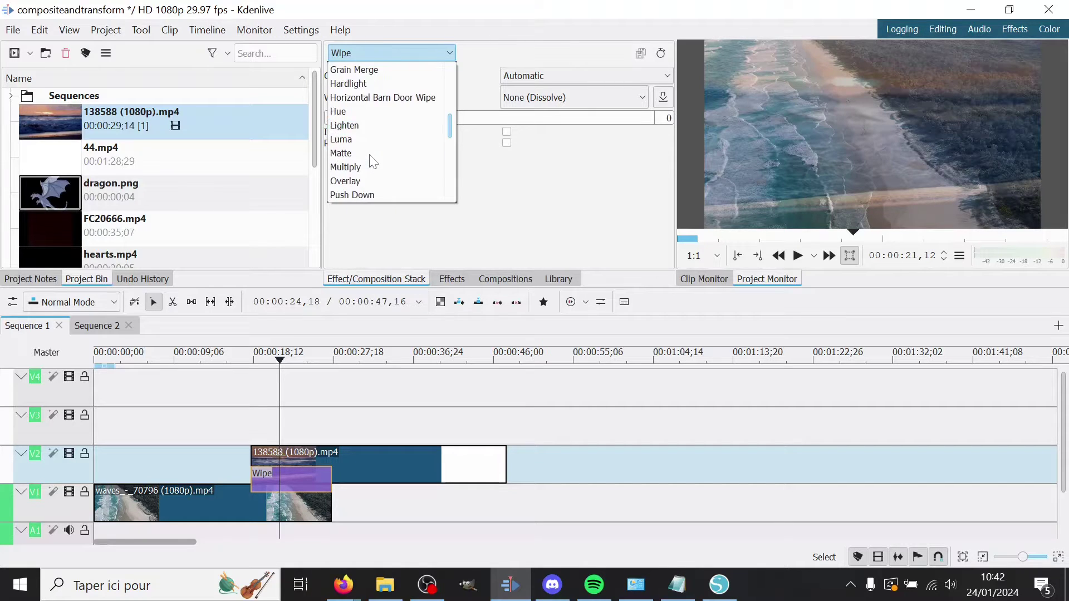
scroll(372, 161, up, 4)
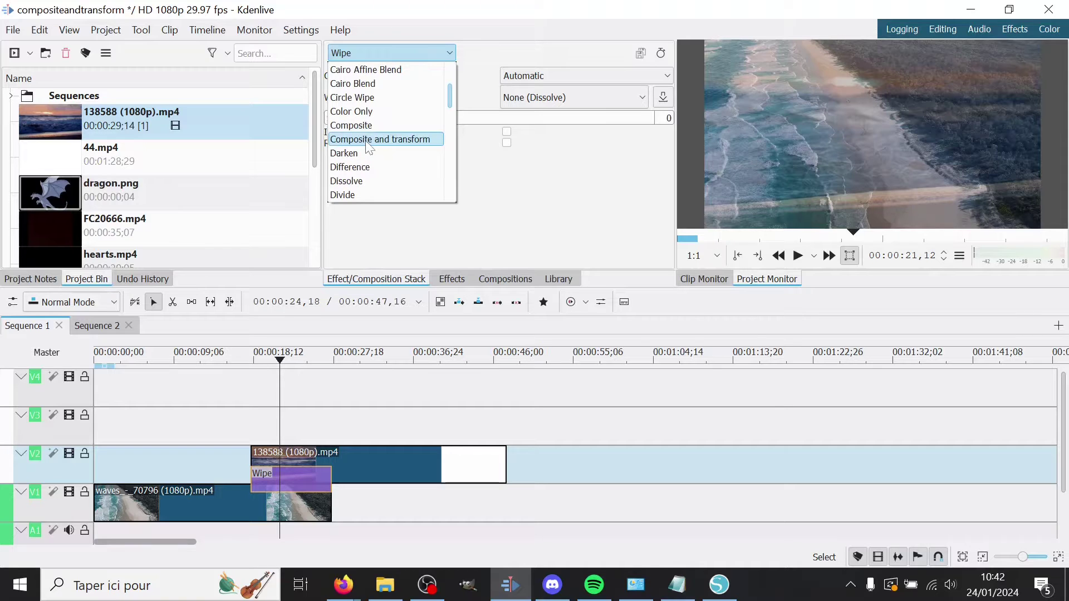
click(368, 141)
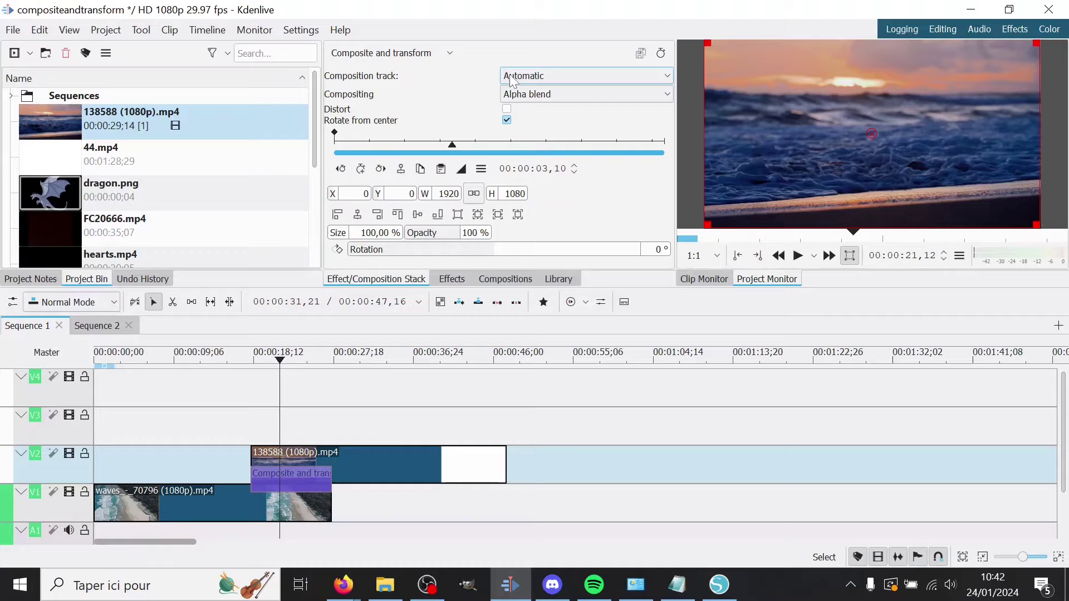
click(390, 53)
click(380, 80)
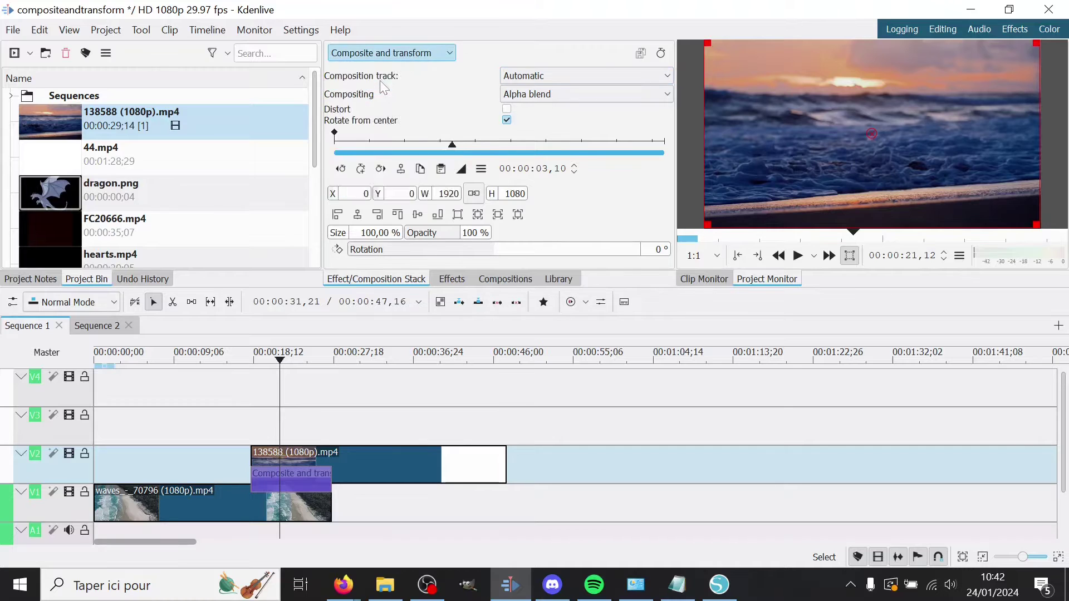
click(389, 53)
scroll(389, 152, down, 2)
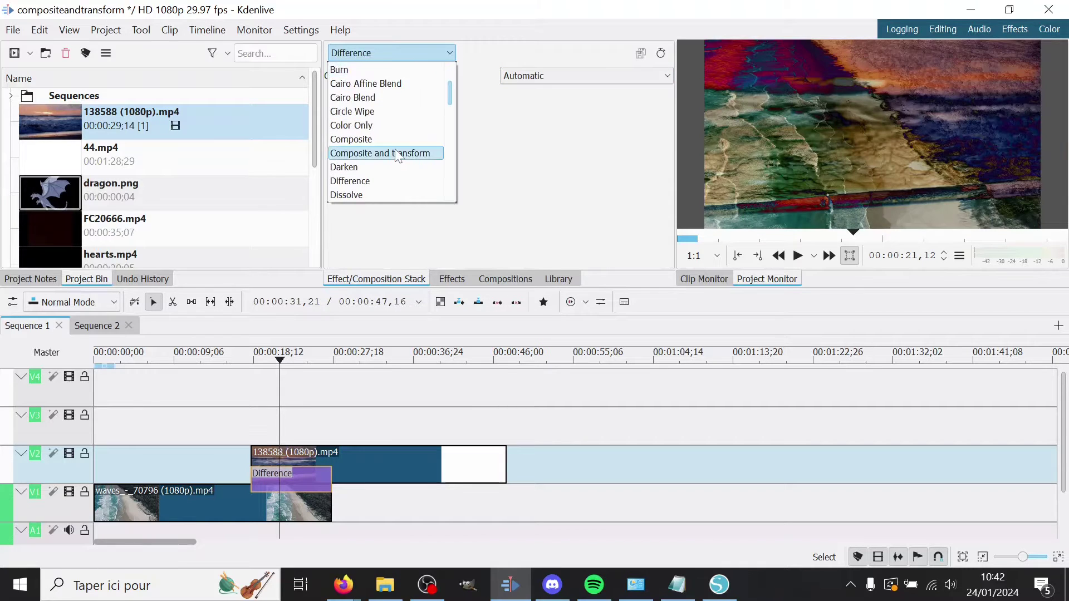
click(401, 151)
click(553, 72)
click(552, 71)
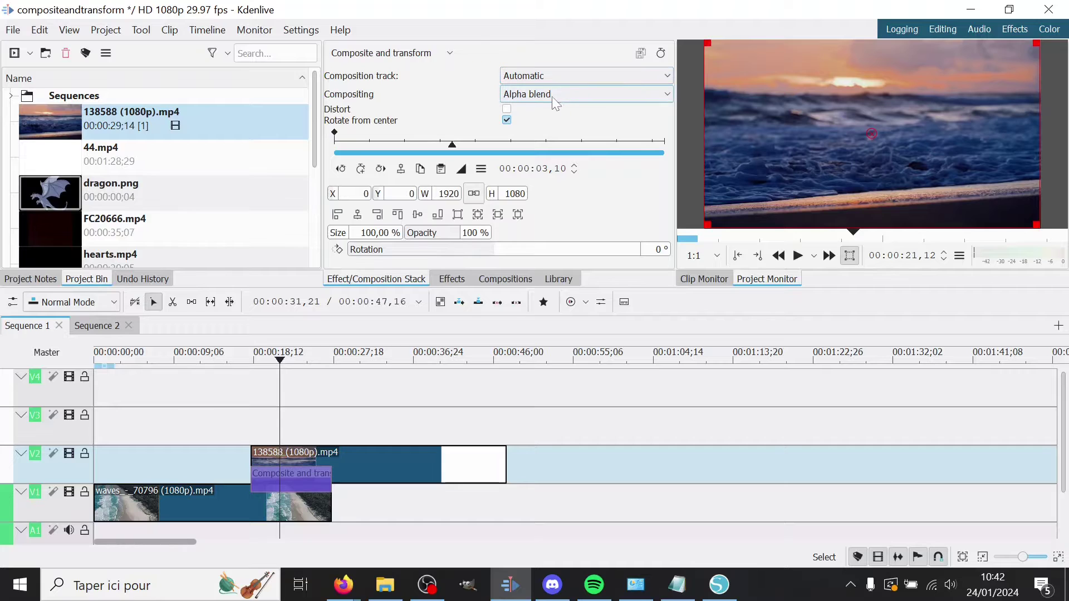
click(573, 95)
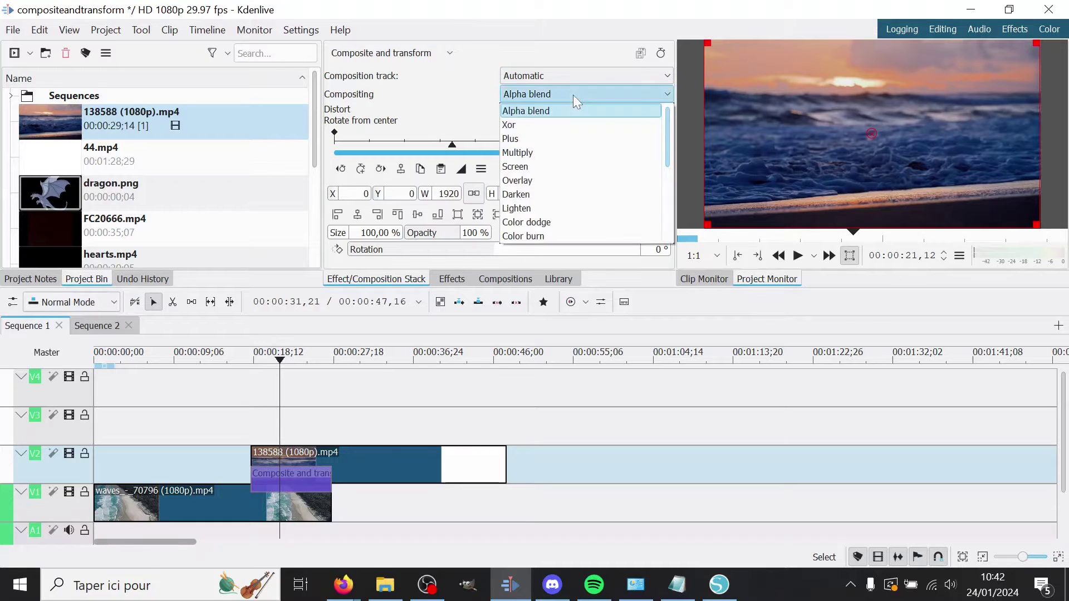
scroll(594, 156, down, 4)
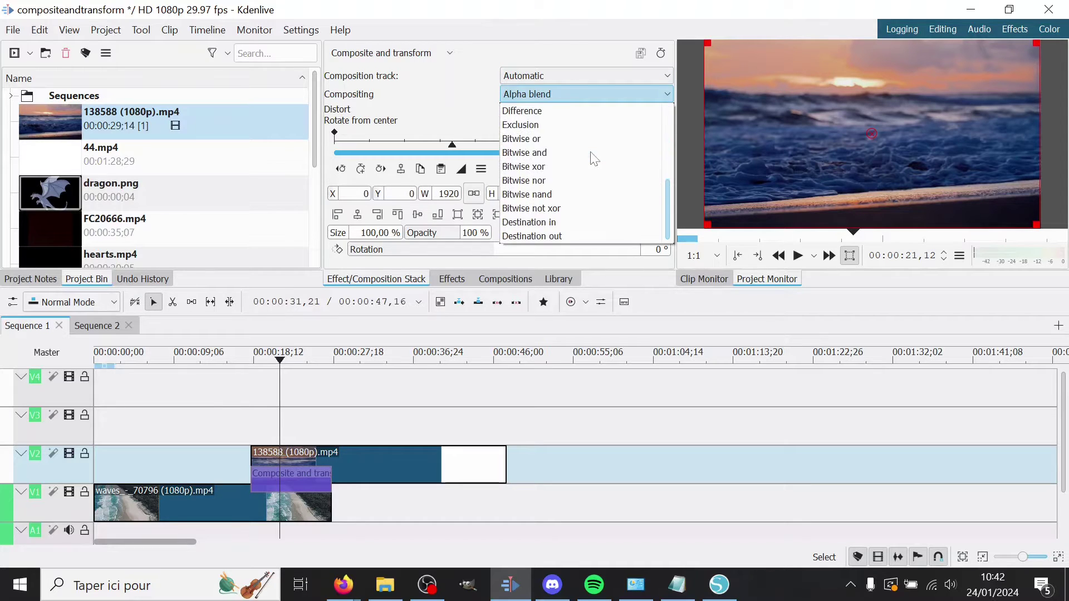
scroll(593, 157, up, 4)
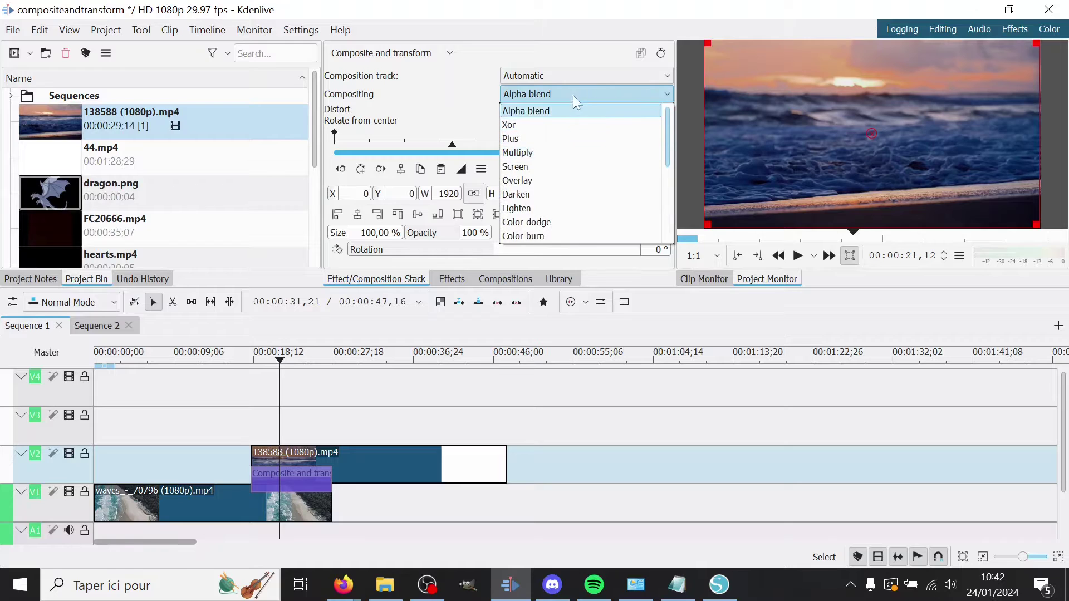
click(476, 92)
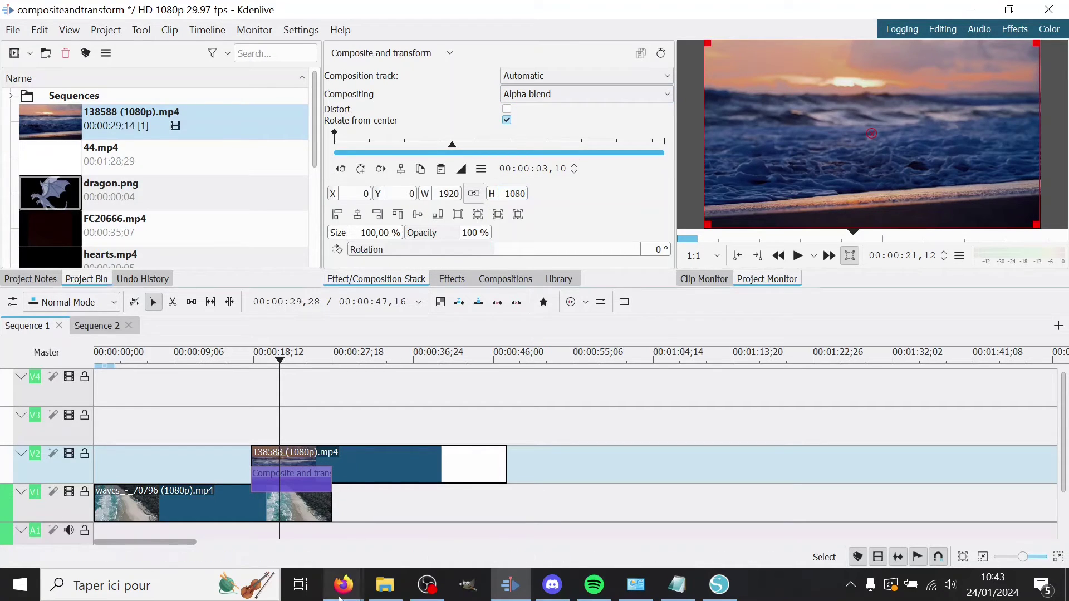
mouse_move(340, 597)
click(429, 515)
scroll(482, 287, up, 10)
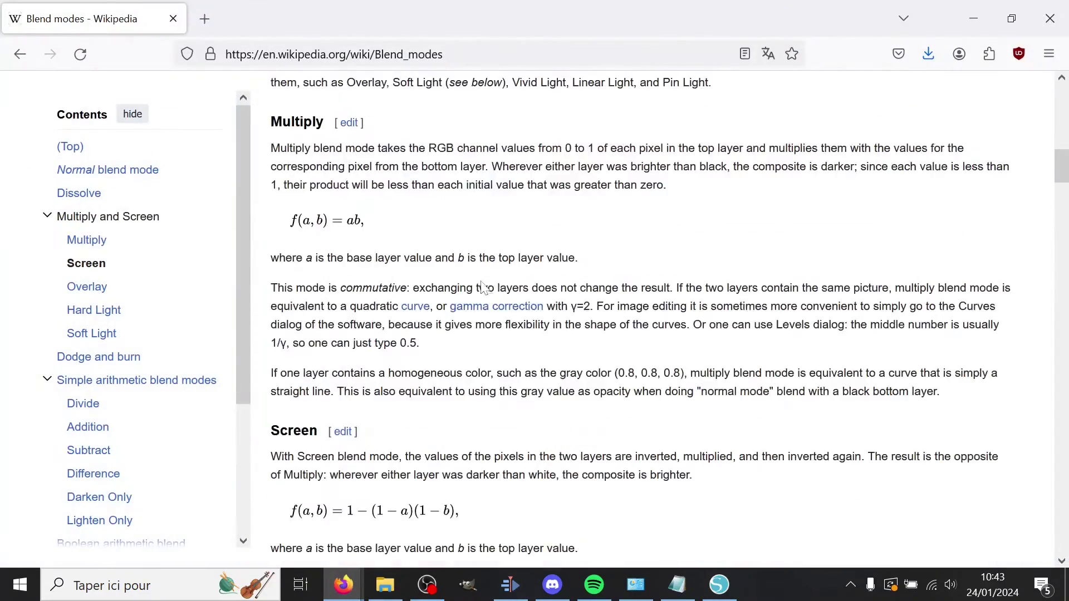
scroll(482, 287, up, 10)
scroll(483, 291, down, 2)
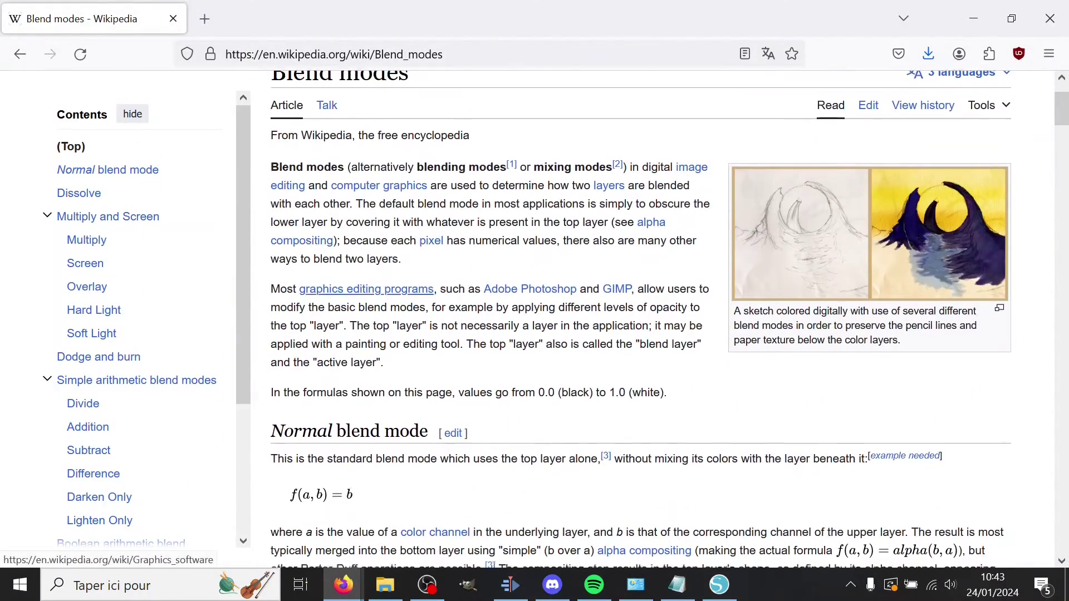
scroll(414, 290, down, 15)
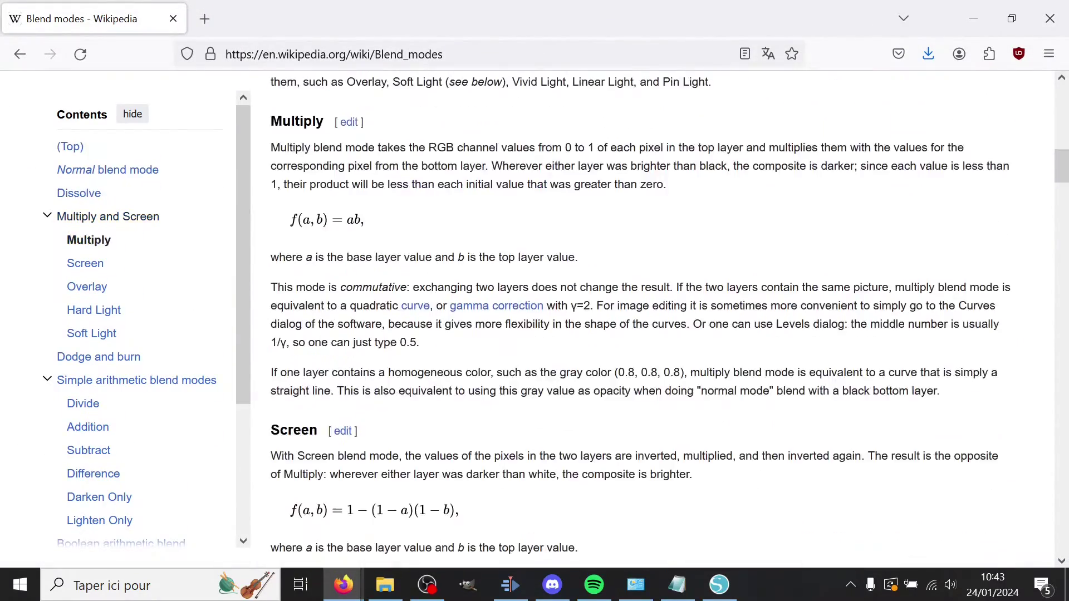
scroll(436, 295, down, 6)
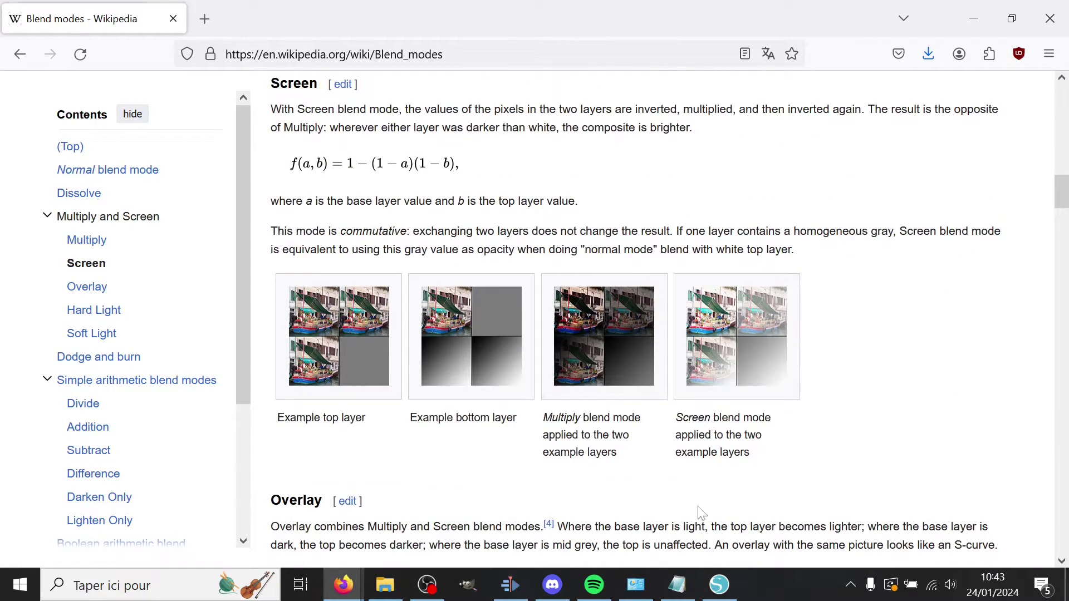
click(510, 585)
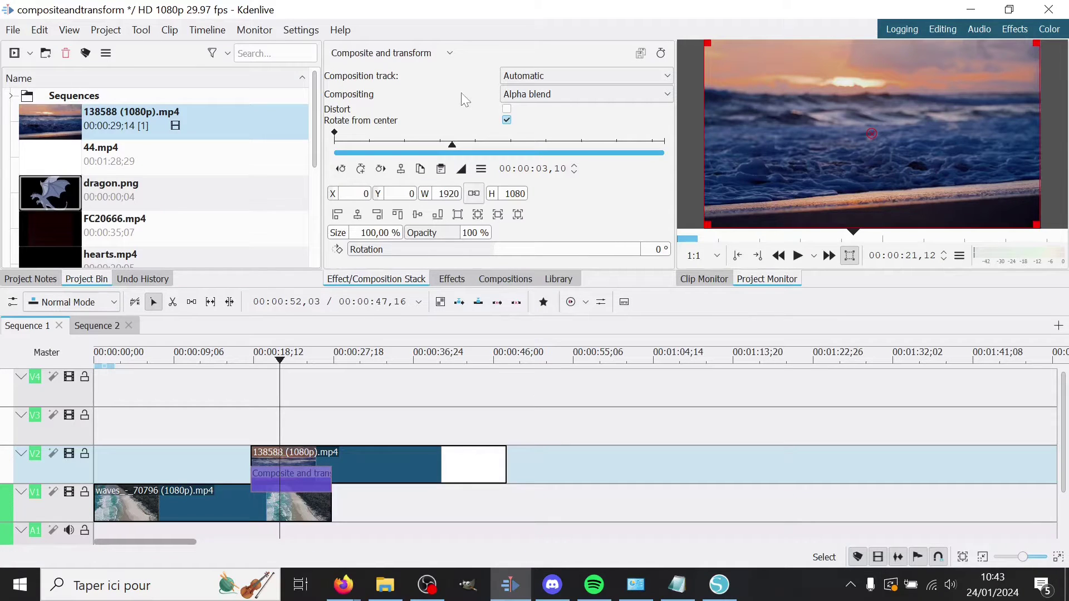
Compare Darken and Color burn compositing modes, then set compositing back to Alpha blend
click(543, 95)
click(538, 195)
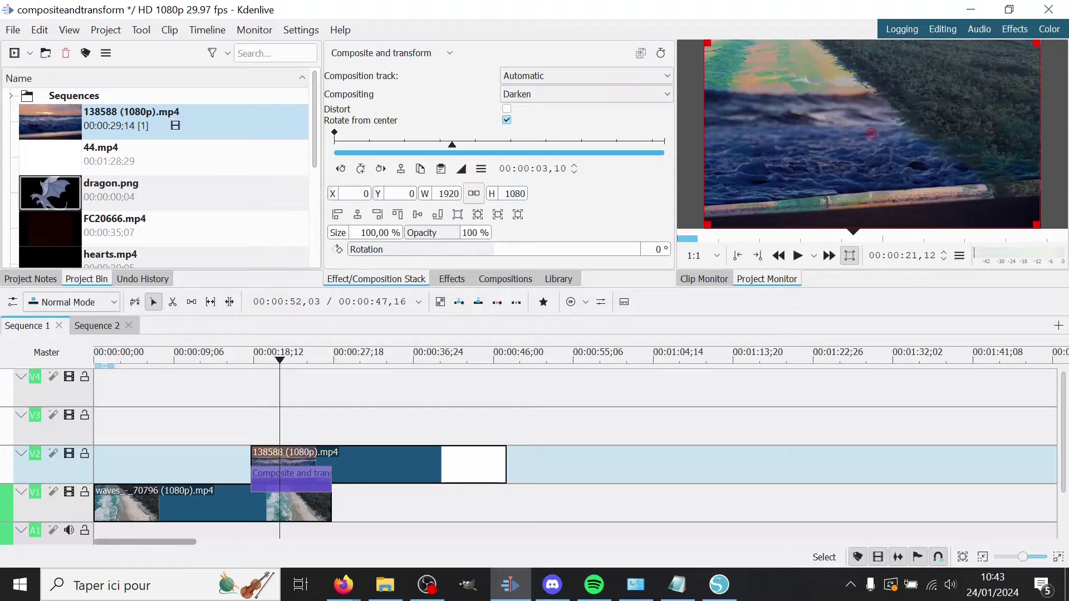
click(552, 94)
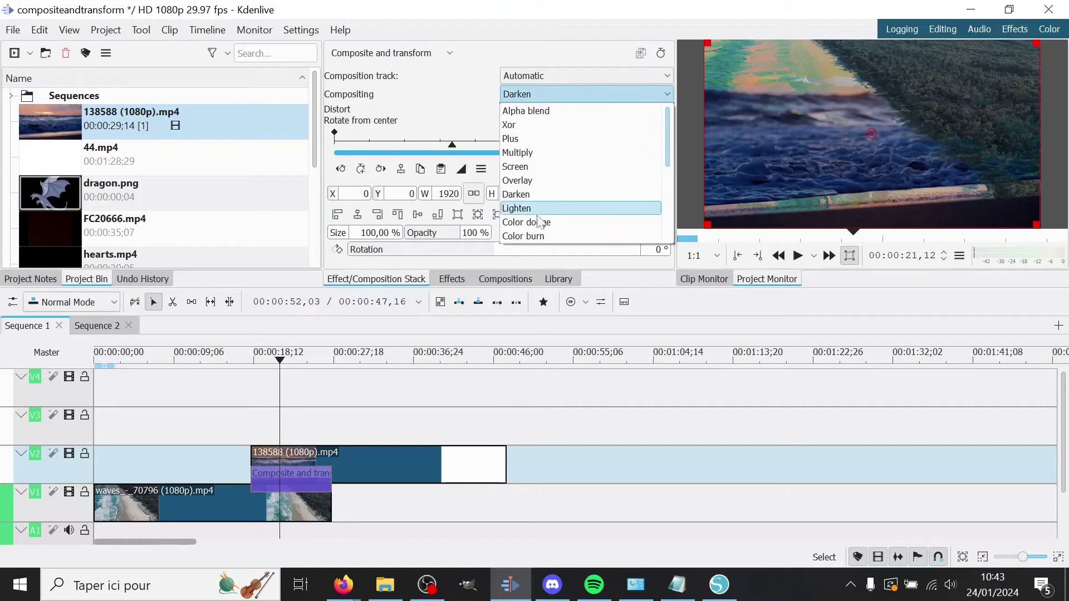
click(540, 236)
click(560, 94)
scroll(550, 212, down, 3)
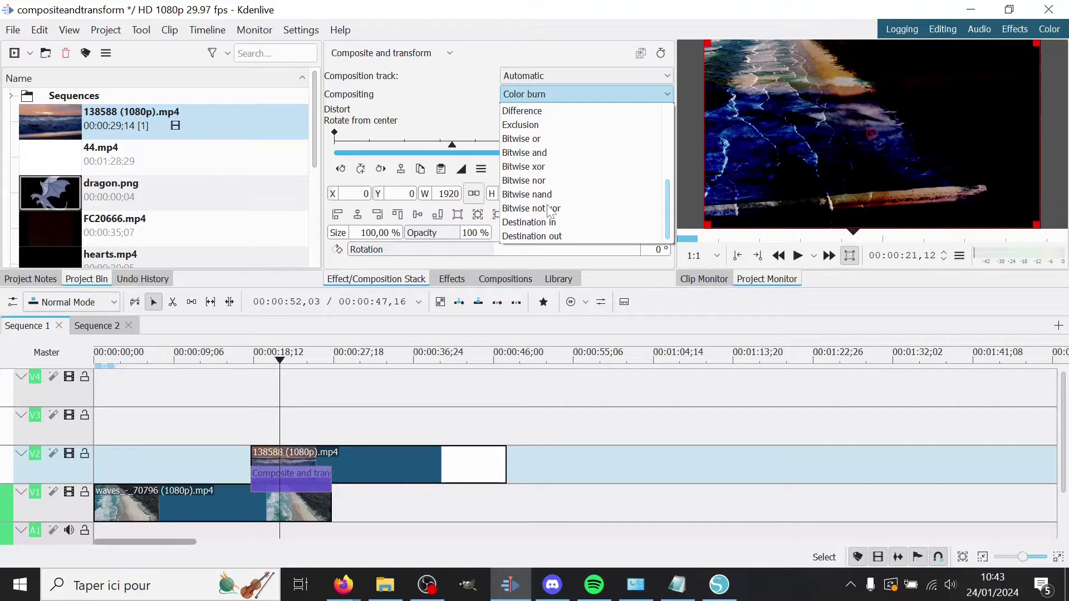
click(550, 208)
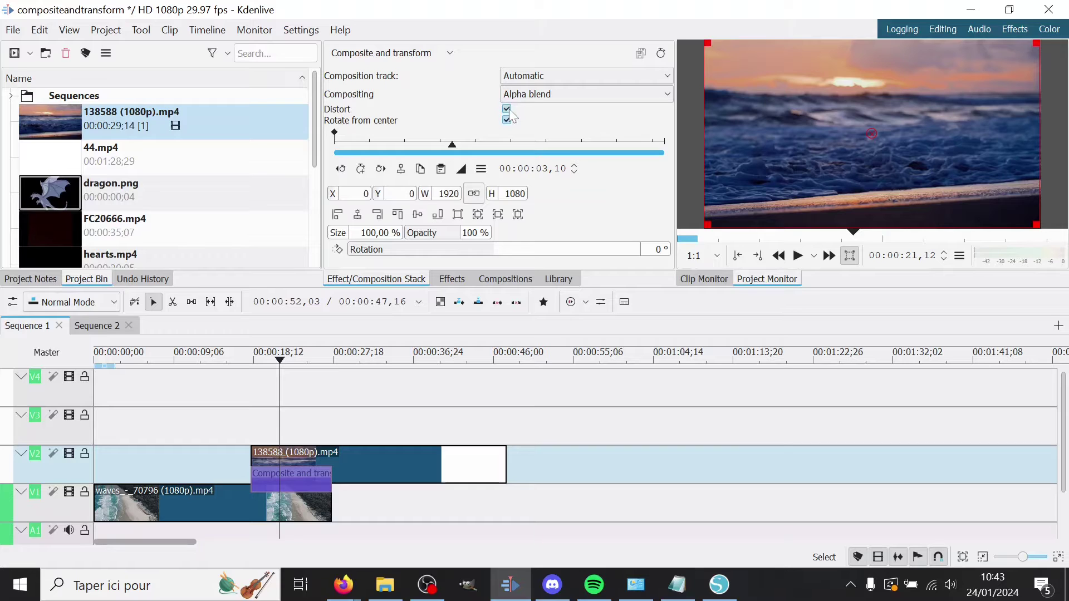
Rotate the 138588 overlay 60° around its centre, leaving Distort switched on
scroll(348, 238, up, 13)
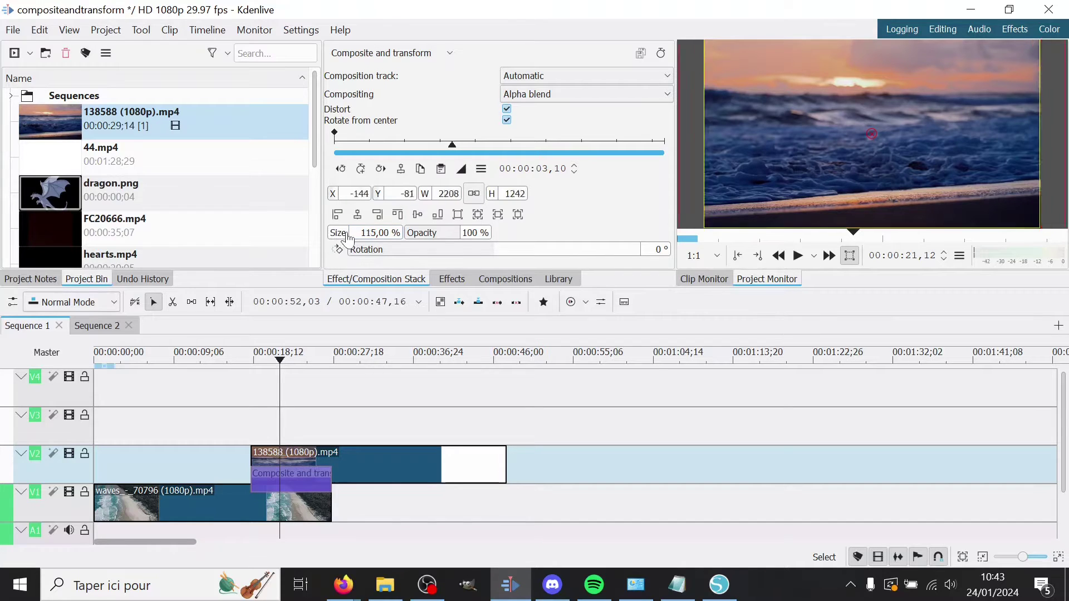
click(507, 110)
click(506, 109)
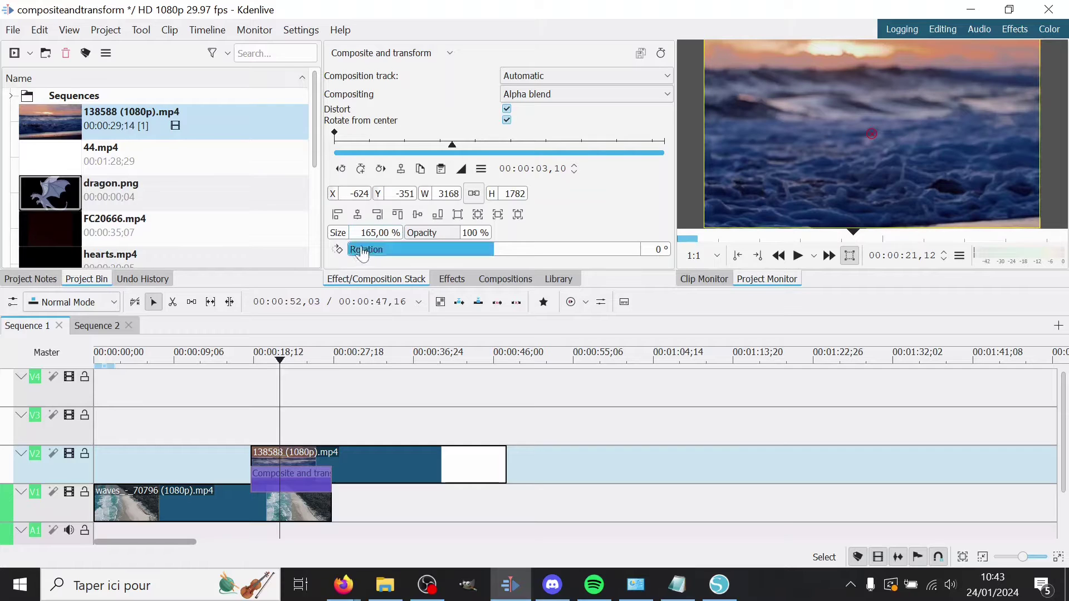
scroll(338, 239, down, 13)
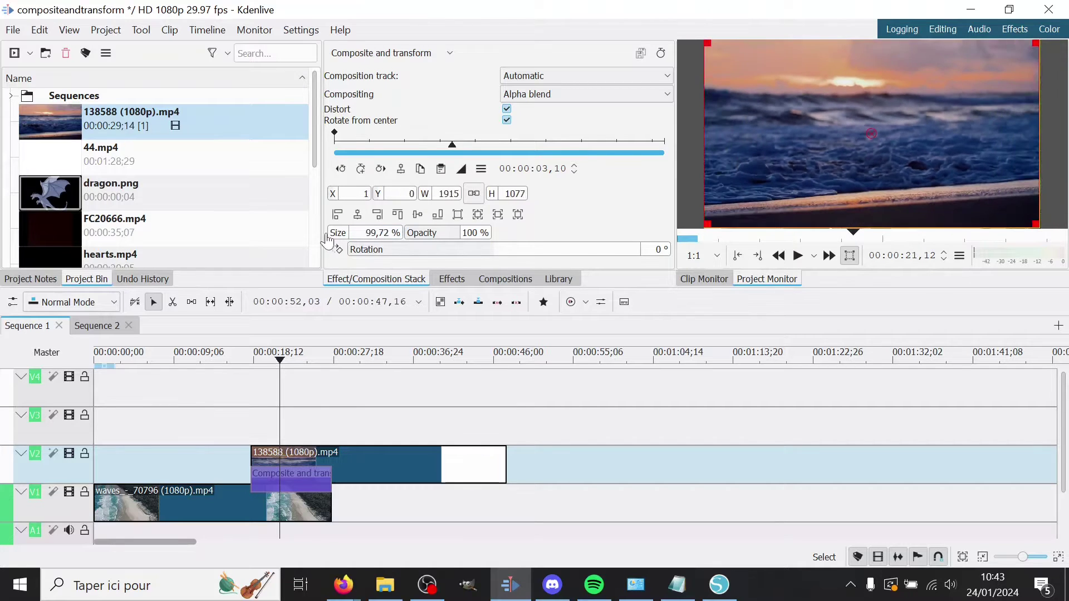
scroll(329, 241, down, 1)
drag(533, 255, 517, 253)
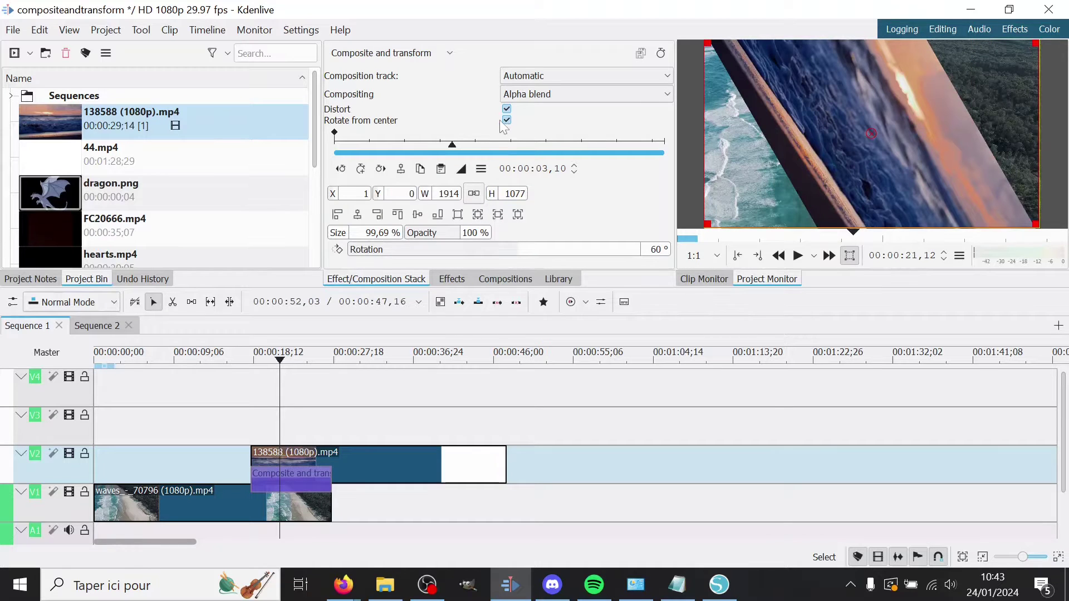
click(507, 121)
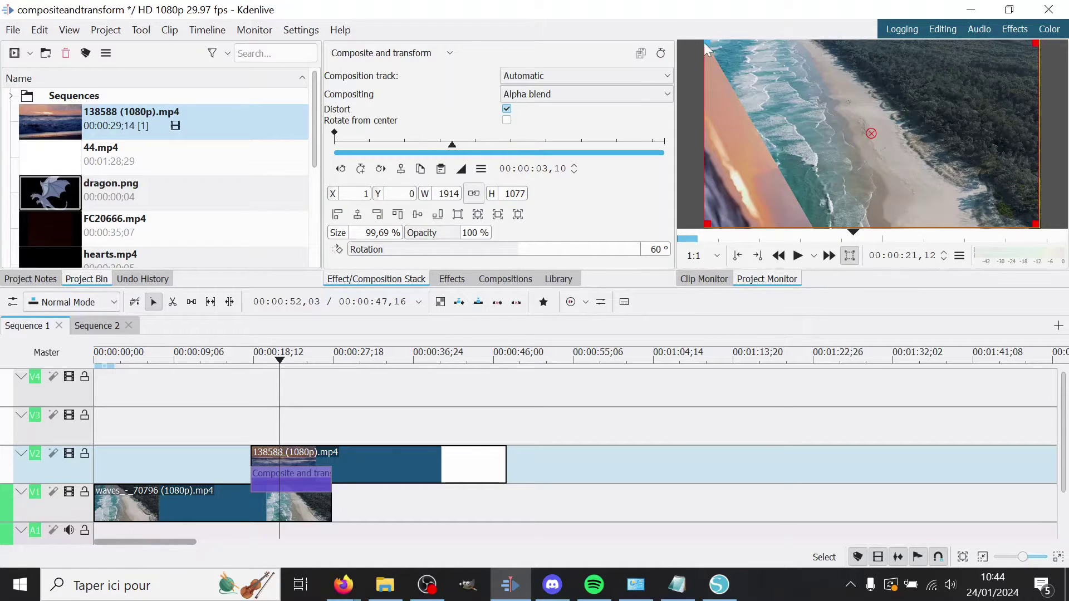
click(506, 120)
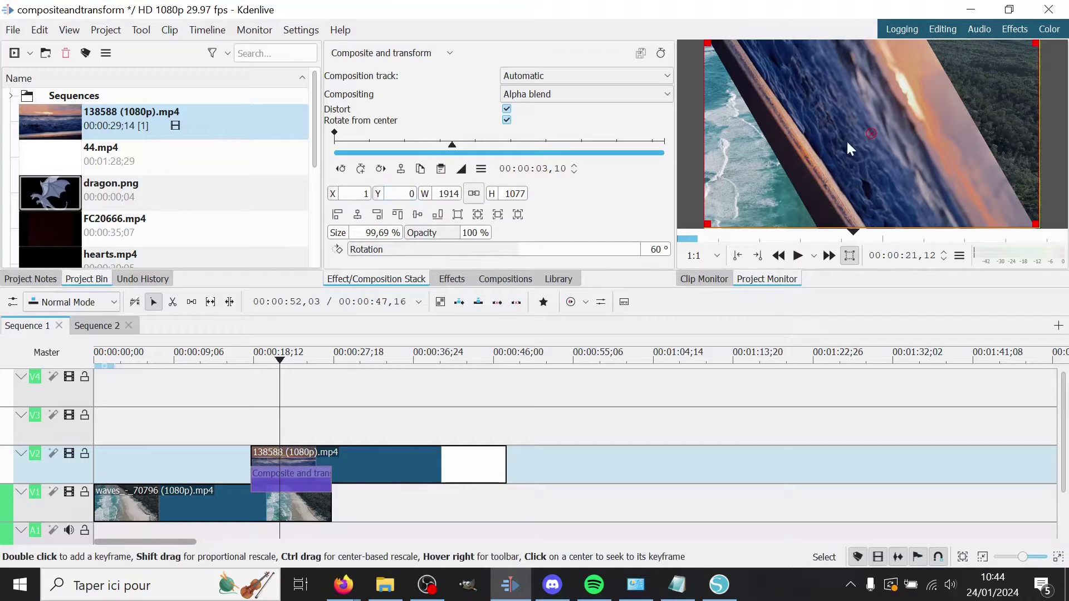
Move the rotated overlay to X -298, Y 52, keeping opacity at 100%
drag(850, 149, 798, 158)
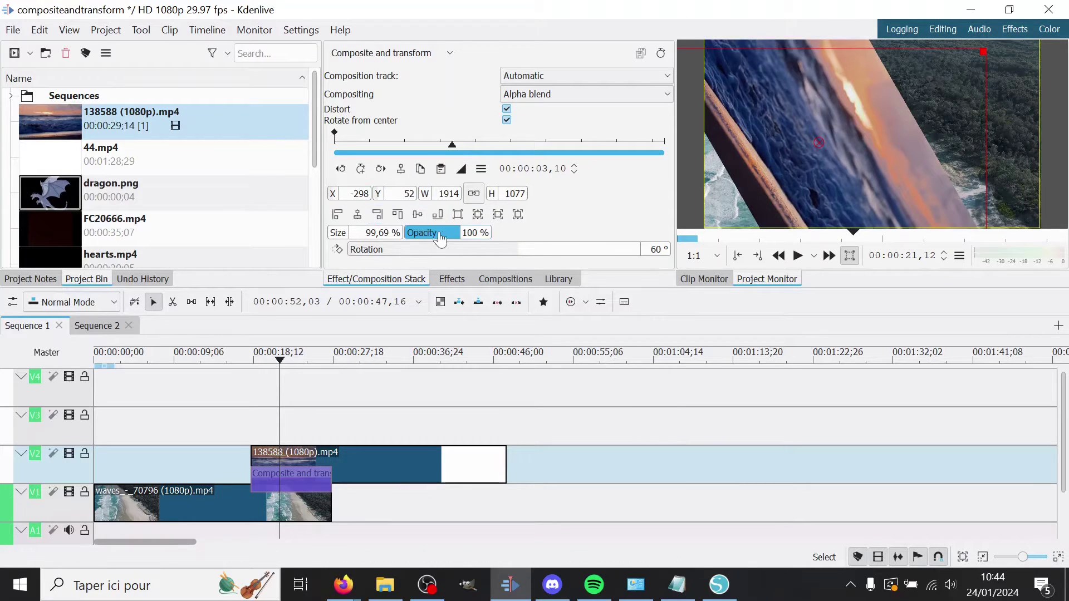
scroll(437, 238, down, 3)
scroll(437, 238, up, 3)
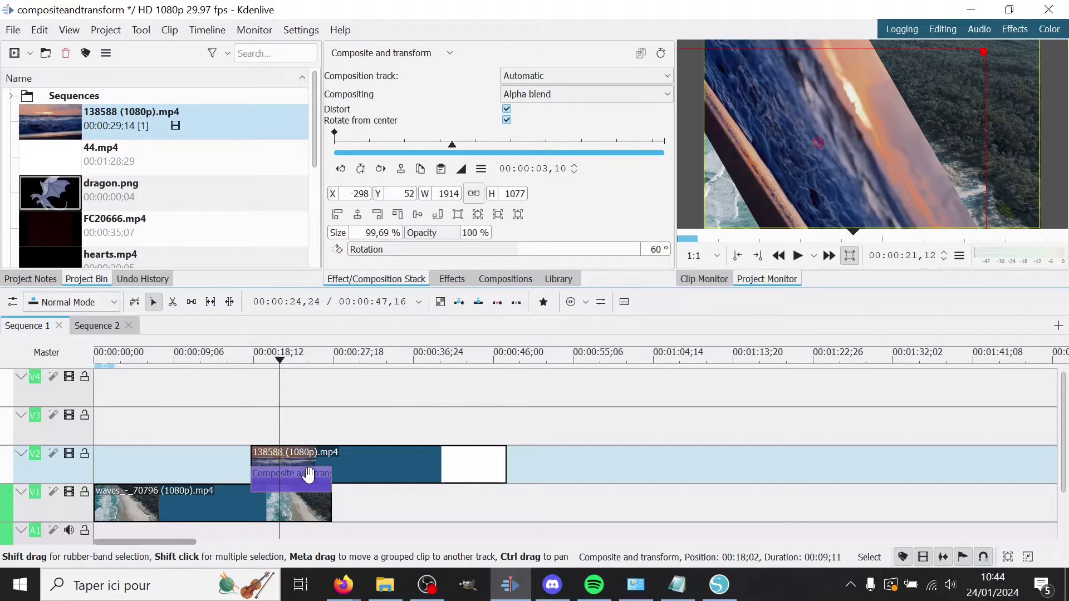
Replace the rotated composition with a fresh Composite and transform scaled to 70% (1344×756 at X 288, Y 162)
key(Delete)
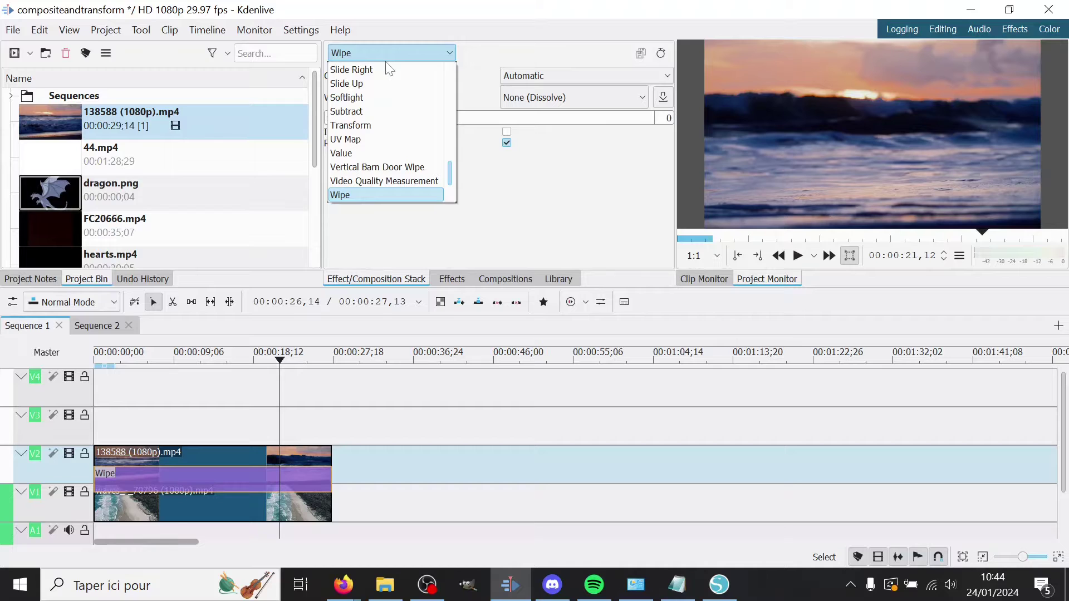
scroll(390, 68, up, 10)
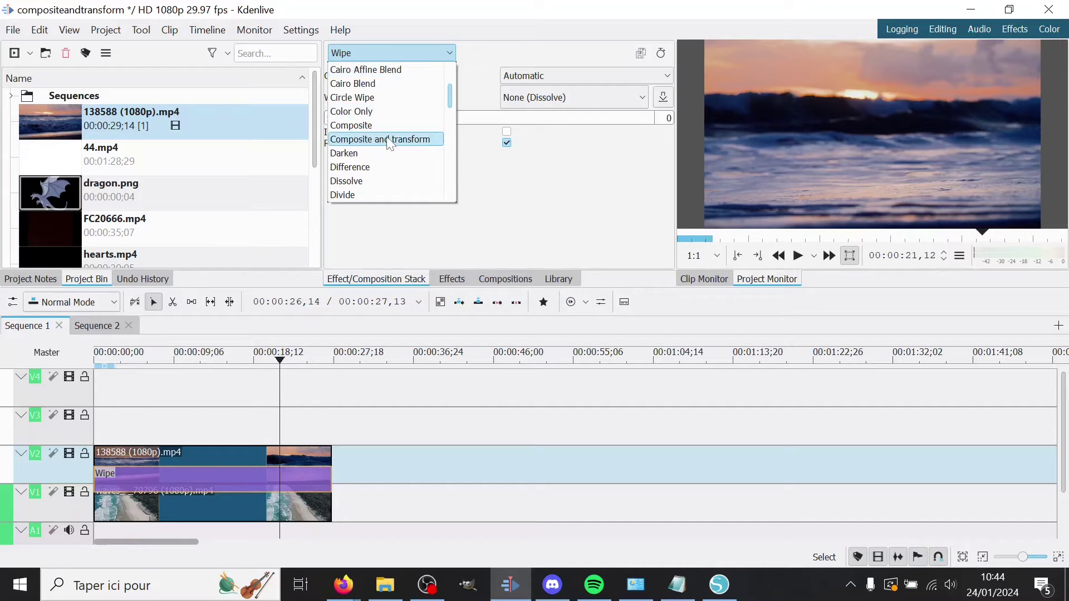
click(390, 142)
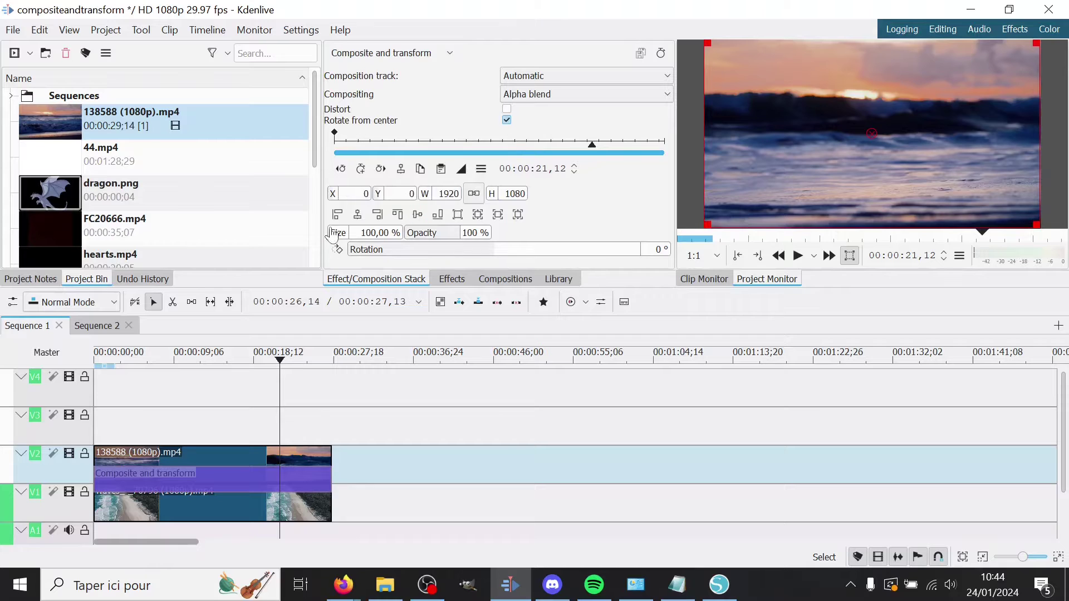
drag(332, 234, 323, 237)
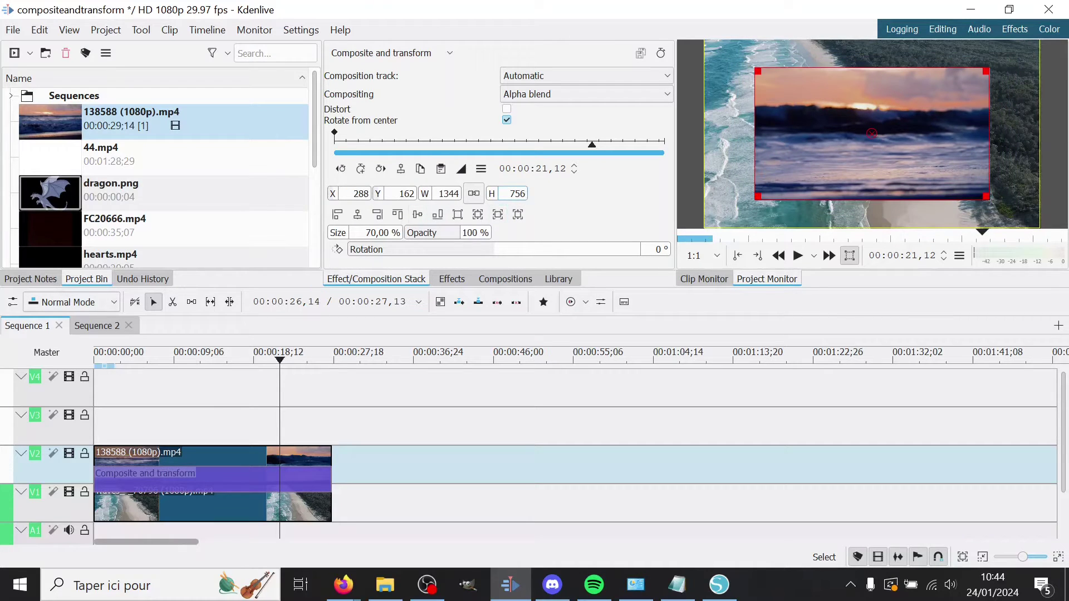
click(460, 282)
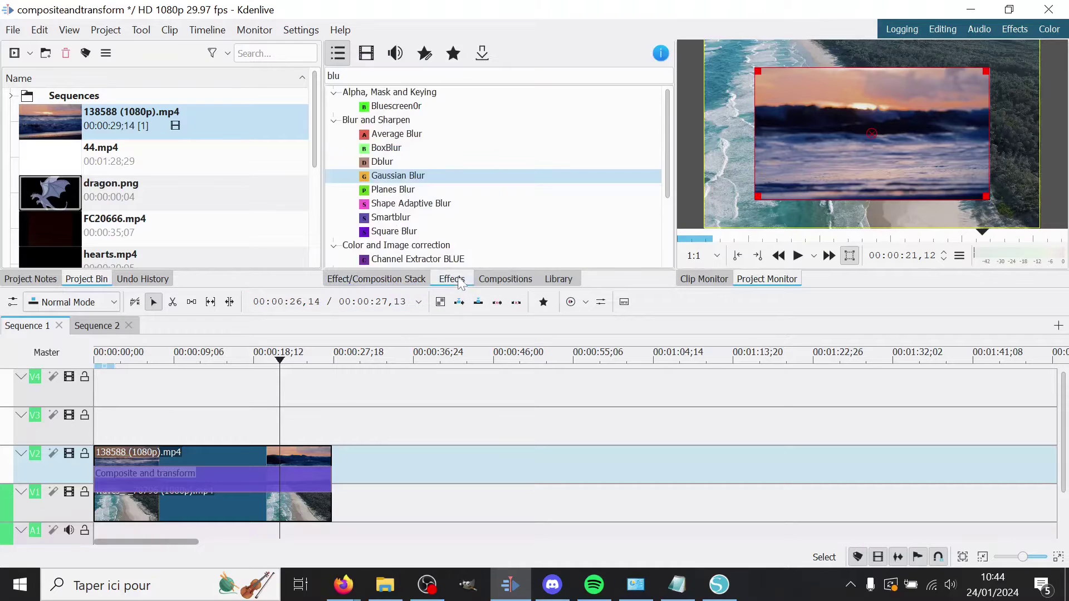
key(Tab)
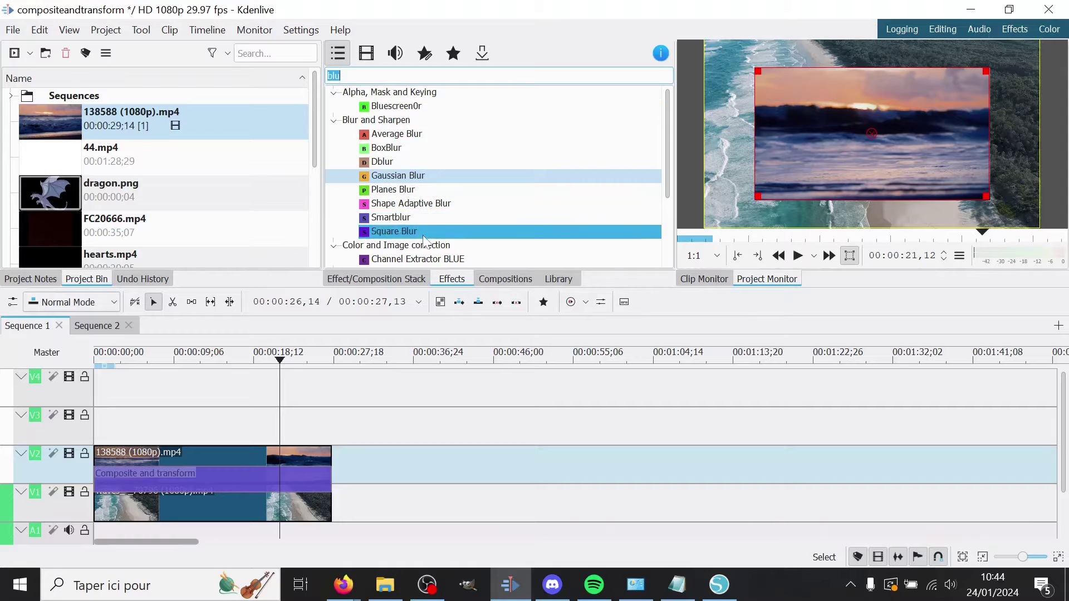
scroll(423, 234, down, 2)
click(422, 217)
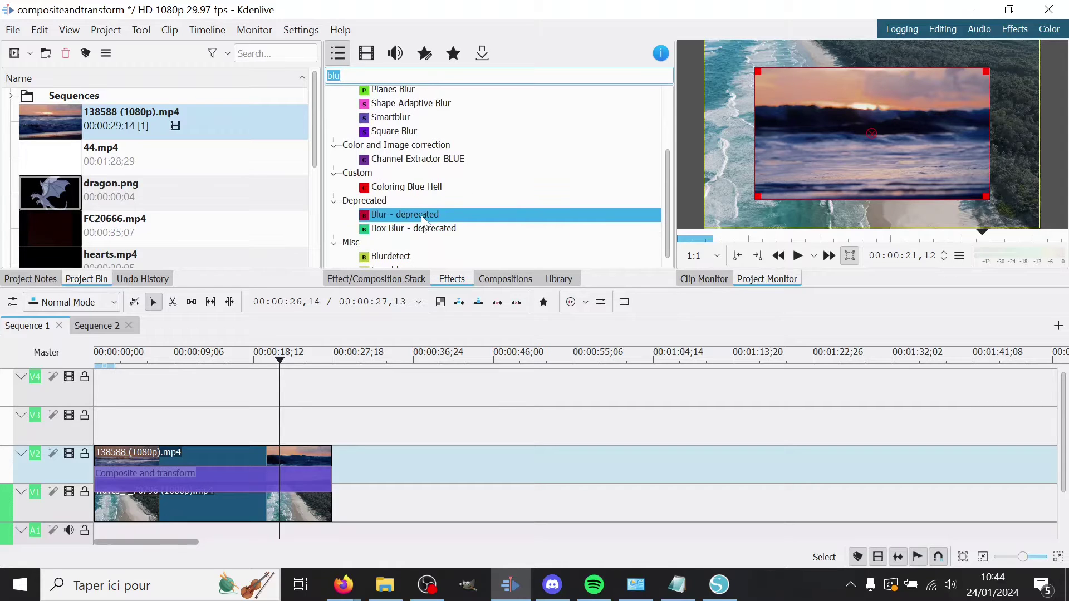
drag(423, 221, 279, 515)
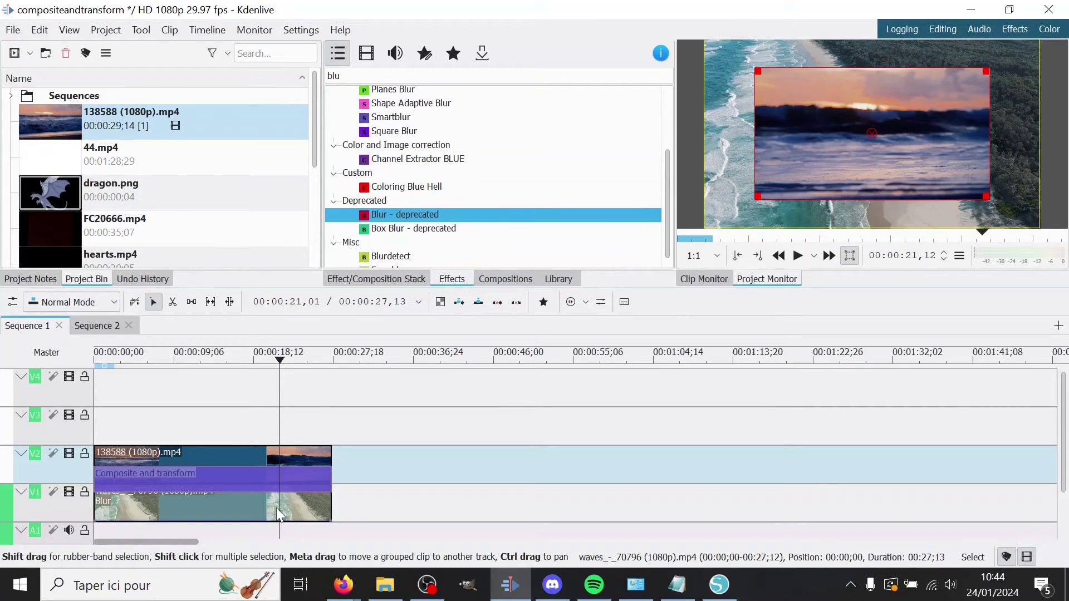
click(276, 507)
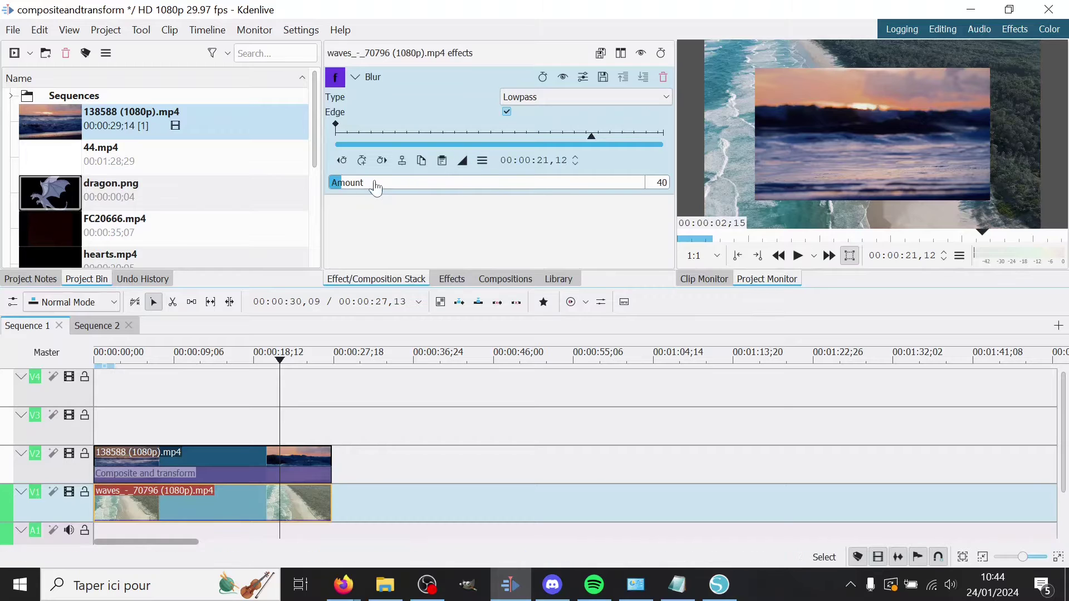
drag(376, 188, 488, 193)
click(190, 436)
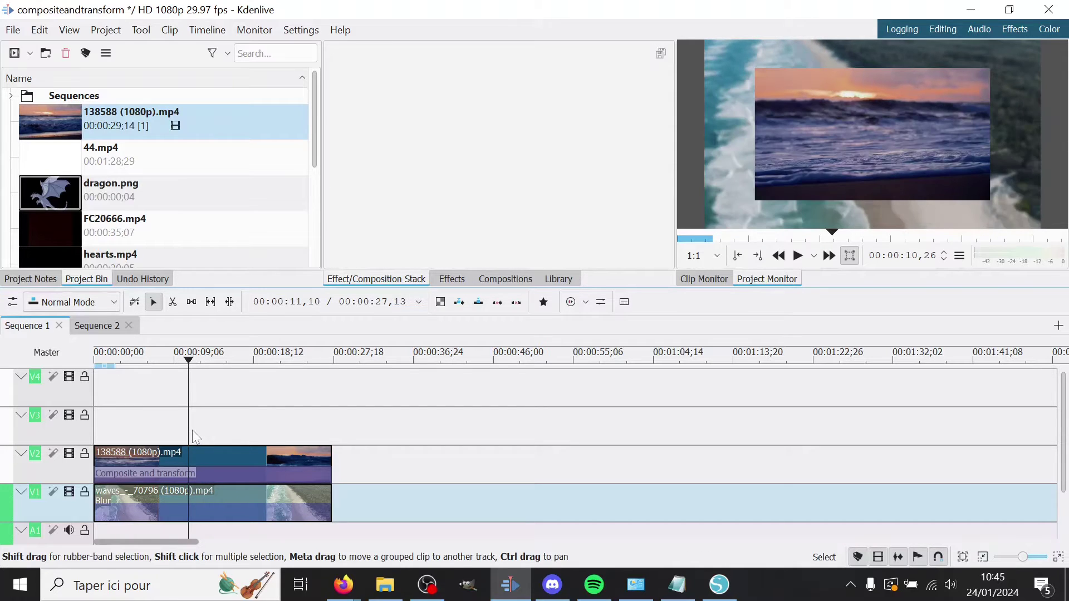
click(204, 502)
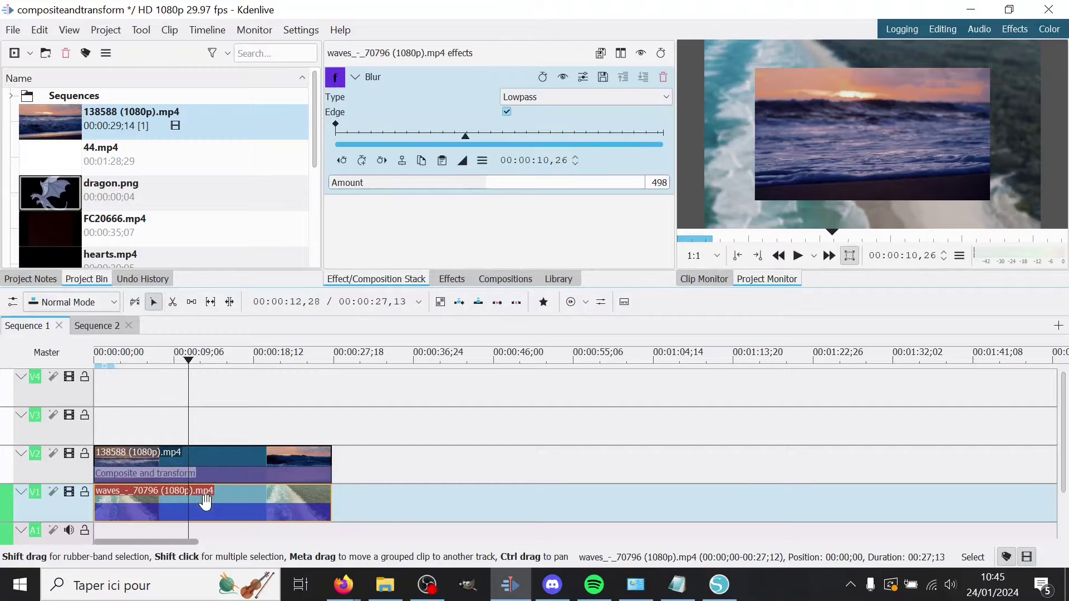
click(226, 426)
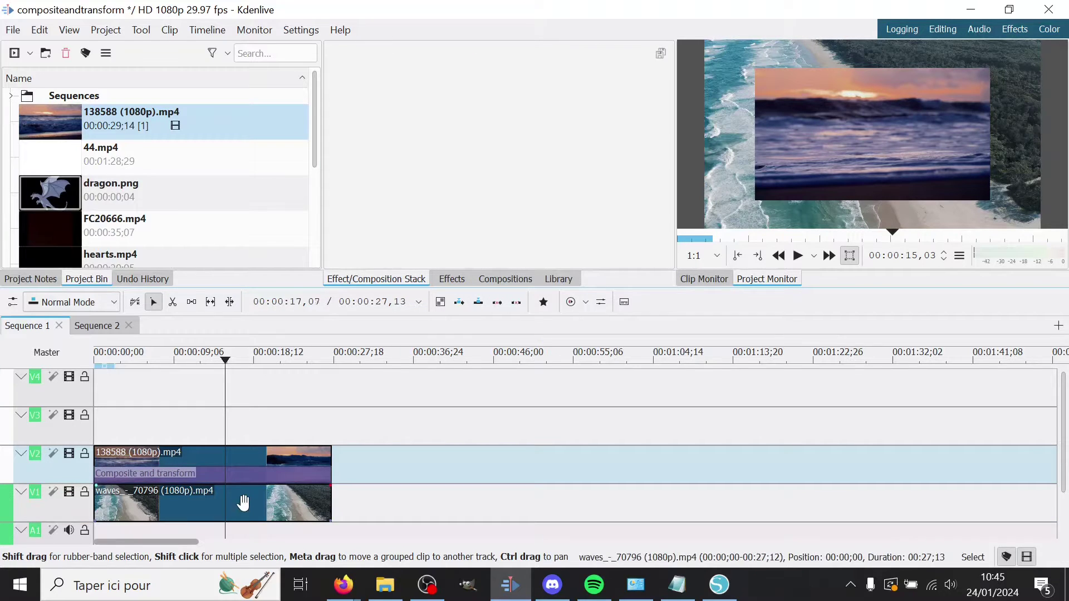
Drop dragon.png onto V3 at the start and stretch it to about 24 s
click(65, 190)
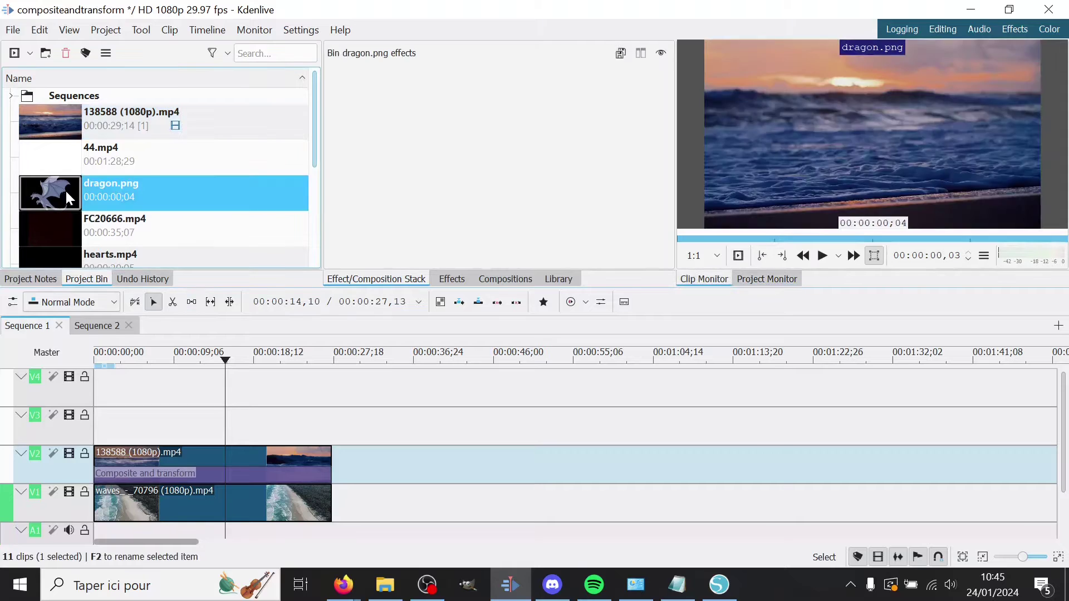
drag(66, 189, 217, 427)
scroll(205, 422, up, 8)
scroll(332, 419, up, 2)
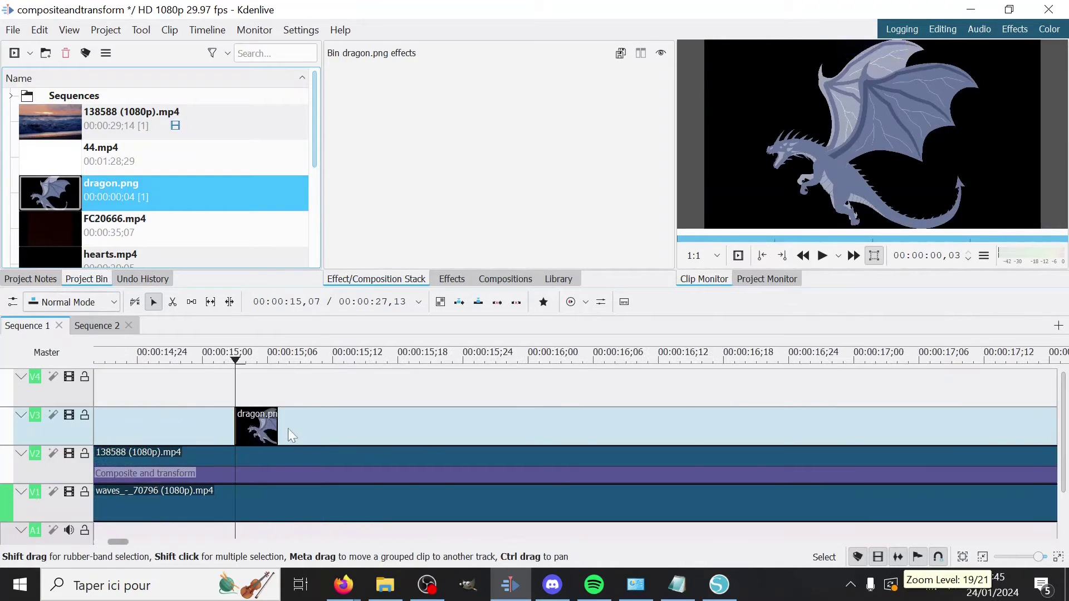
drag(277, 428, 859, 426)
scroll(519, 411, down, 3)
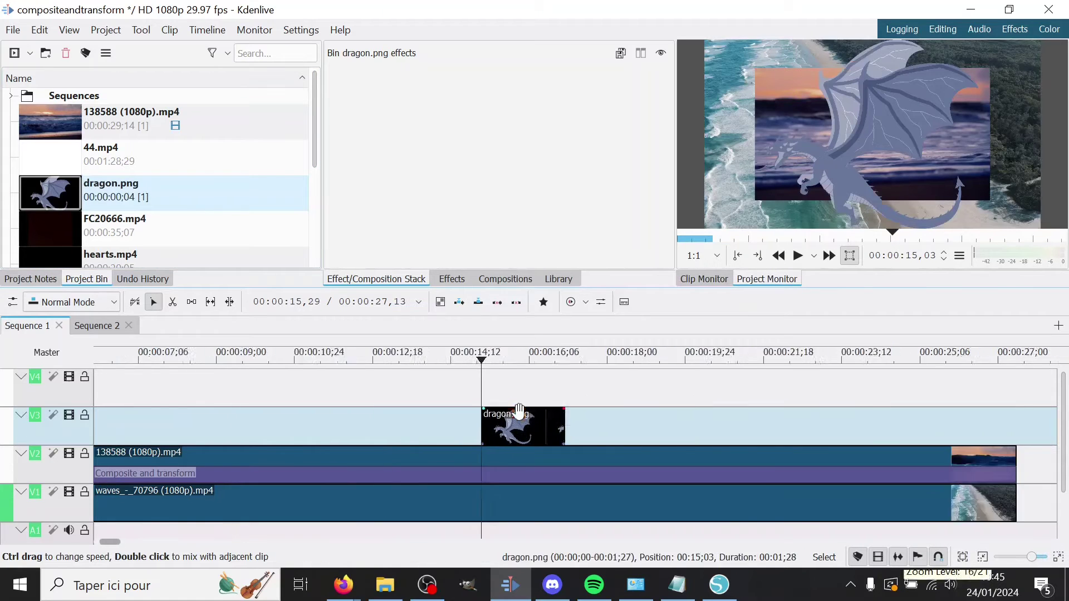
scroll(520, 411, down, 2)
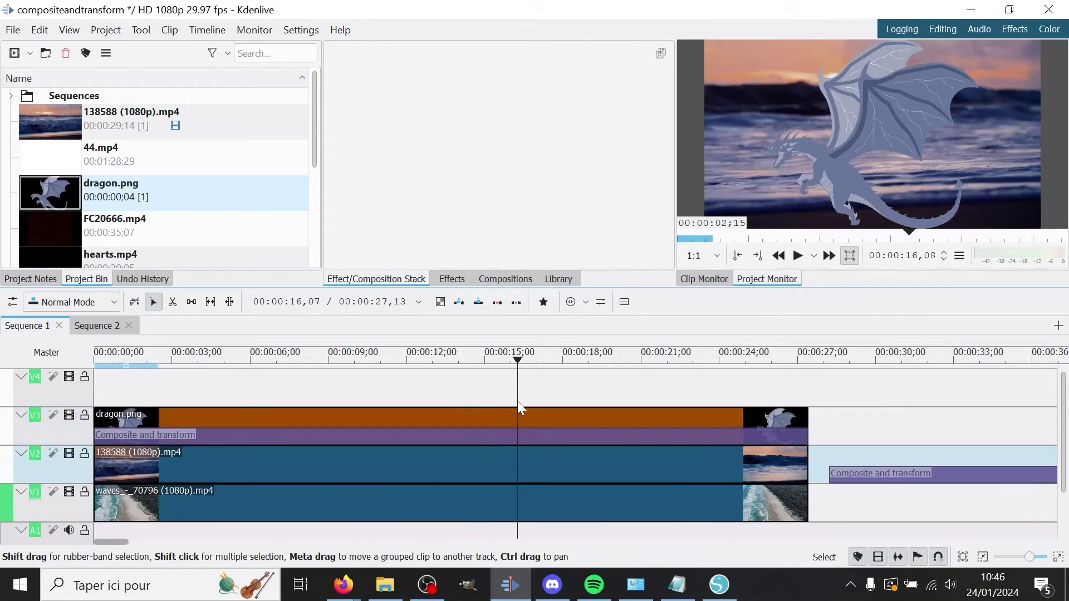
Scale the dragon to 49.72% and keyframe it to glide from X 1653 to 1106
click(473, 433)
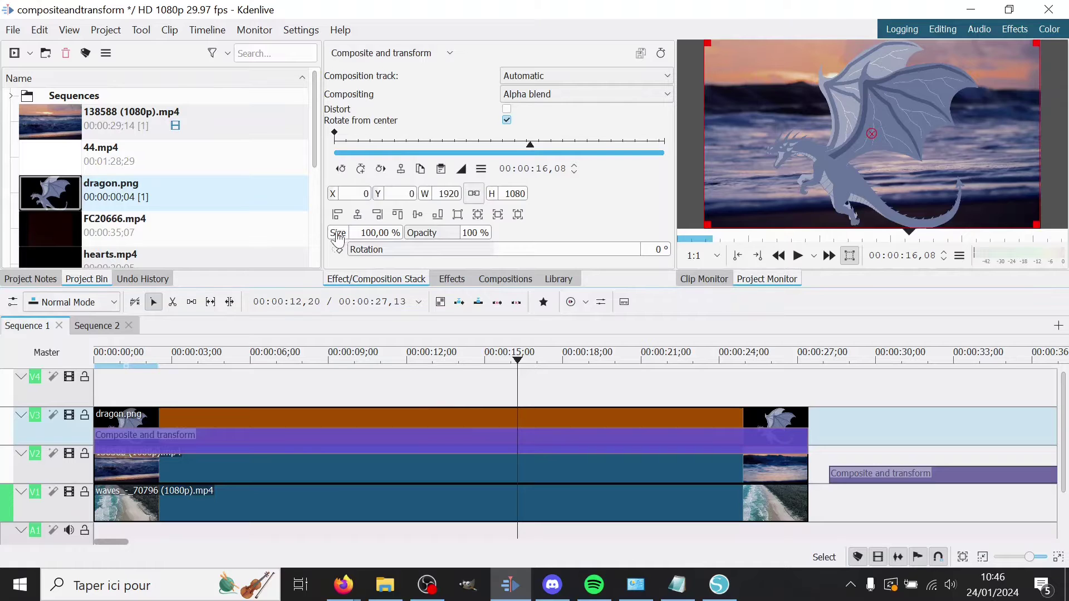
drag(338, 239, 332, 241)
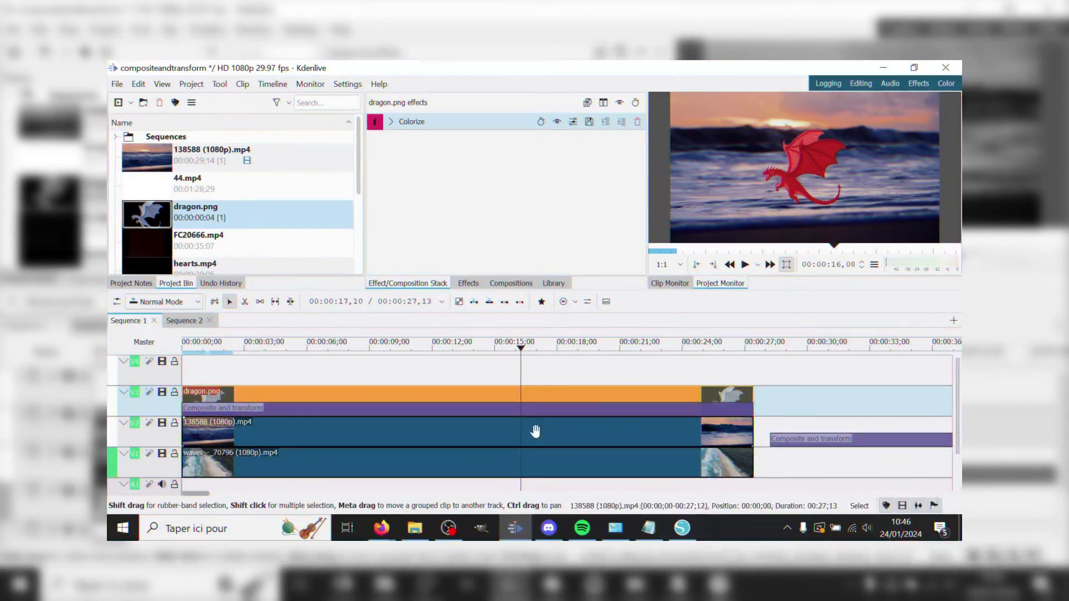
click(562, 409)
drag(871, 134, 1068, 133)
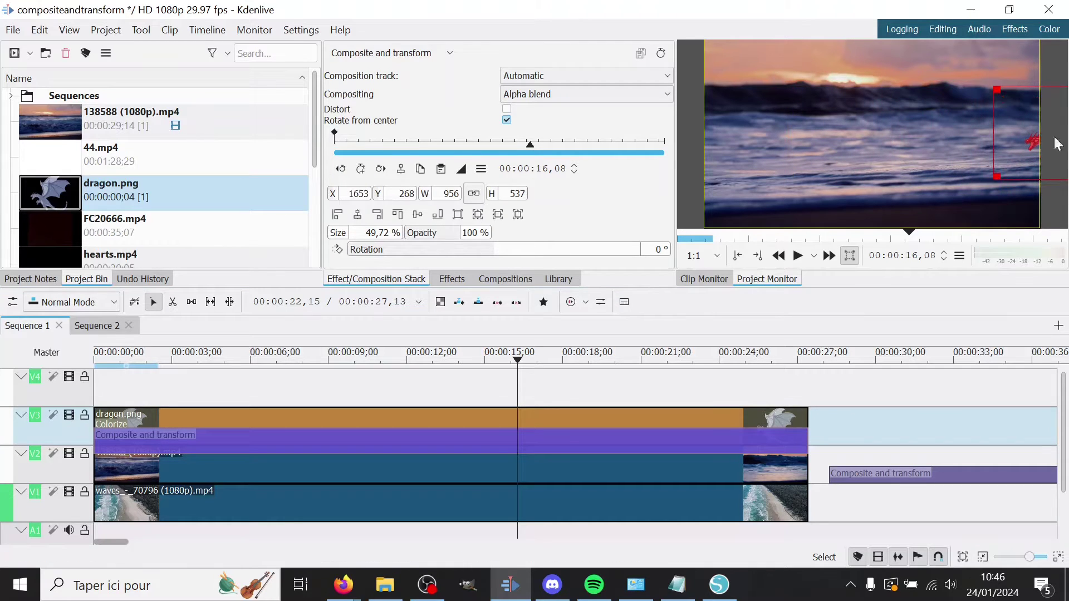
click(341, 170)
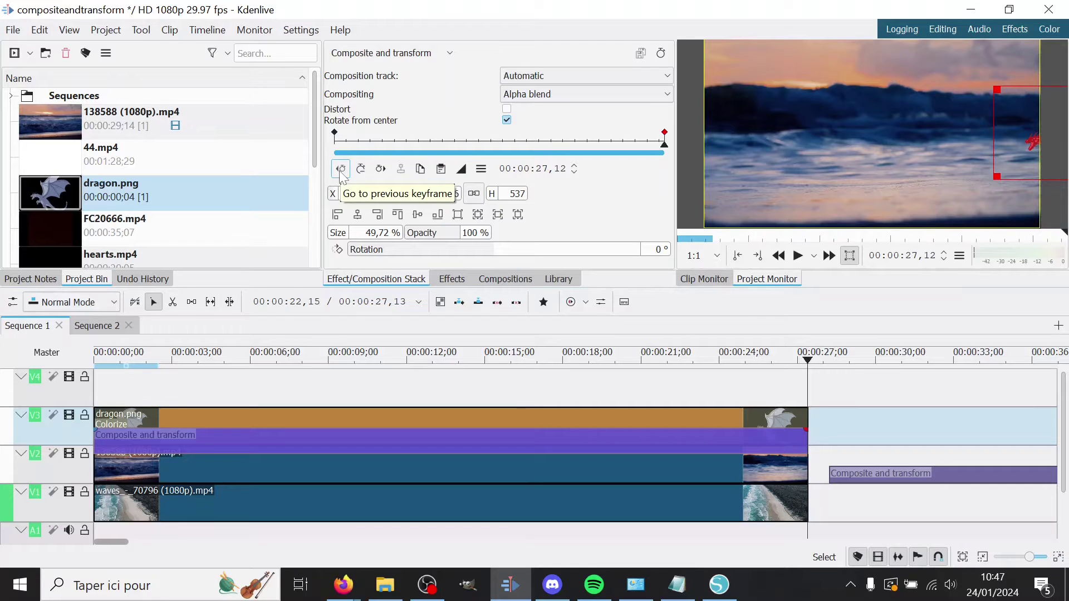
drag(1030, 140, 711, 124)
click(834, 410)
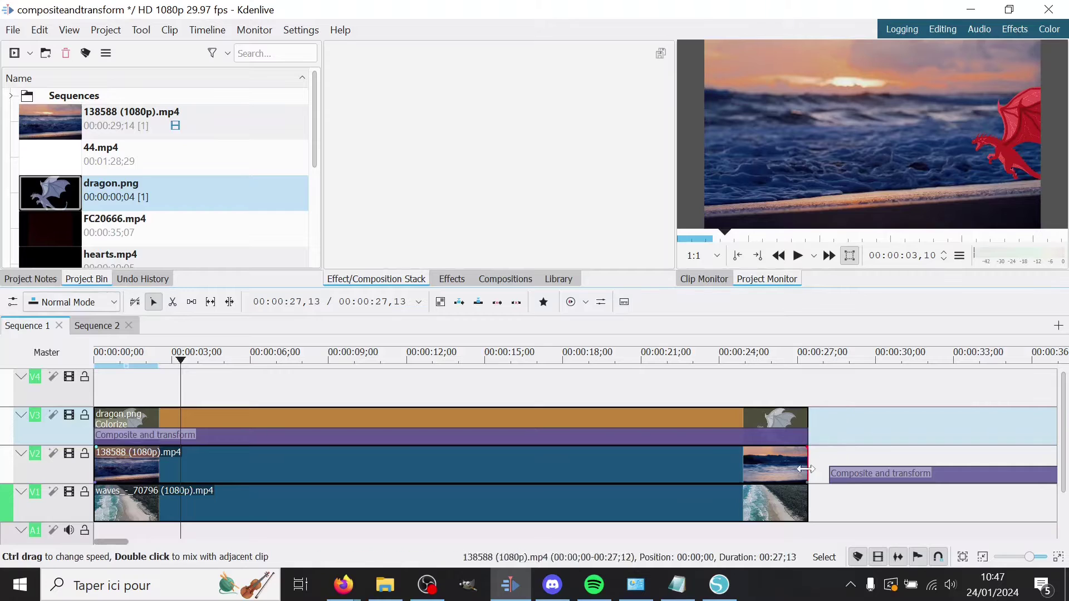
Trim the 138588, waves and dragon clips and their compositions to end near 00:00:12
drag(806, 469, 413, 469)
drag(808, 506, 410, 507)
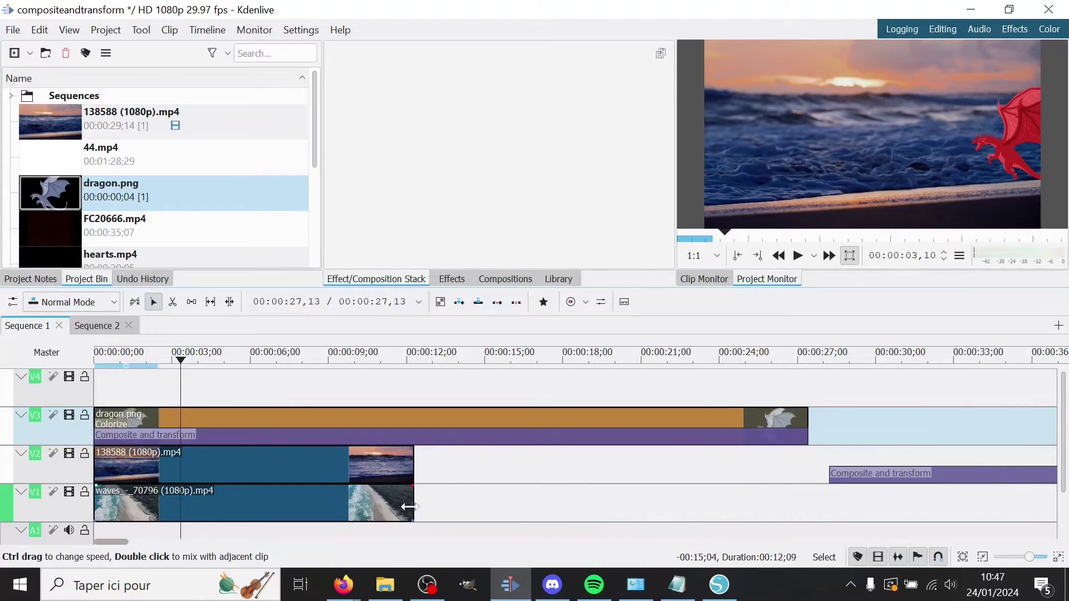
drag(808, 423, 414, 423)
click(672, 418)
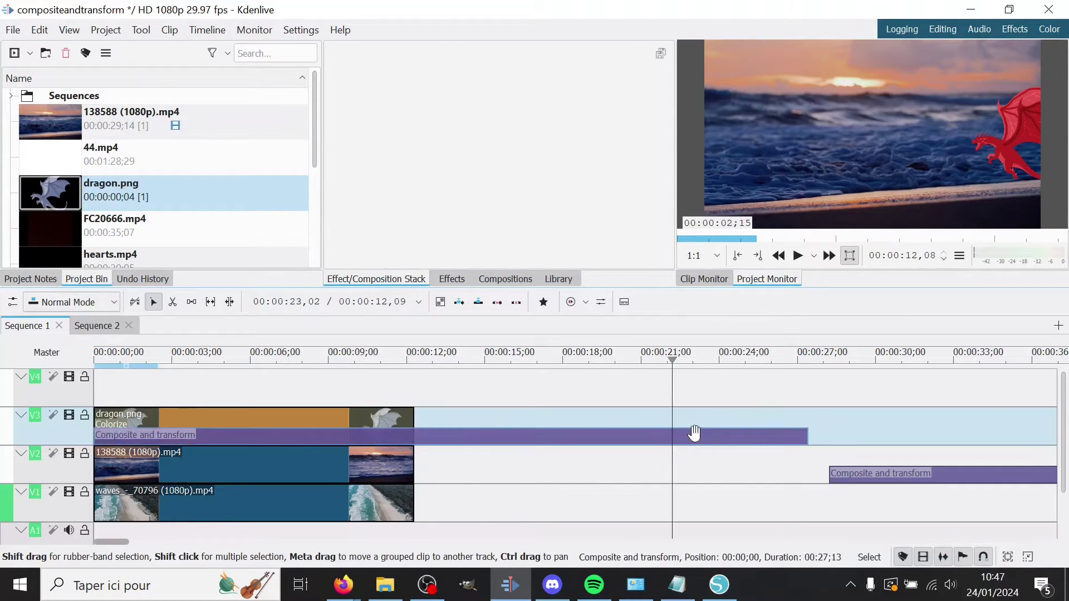
click(694, 433)
drag(806, 435, 414, 436)
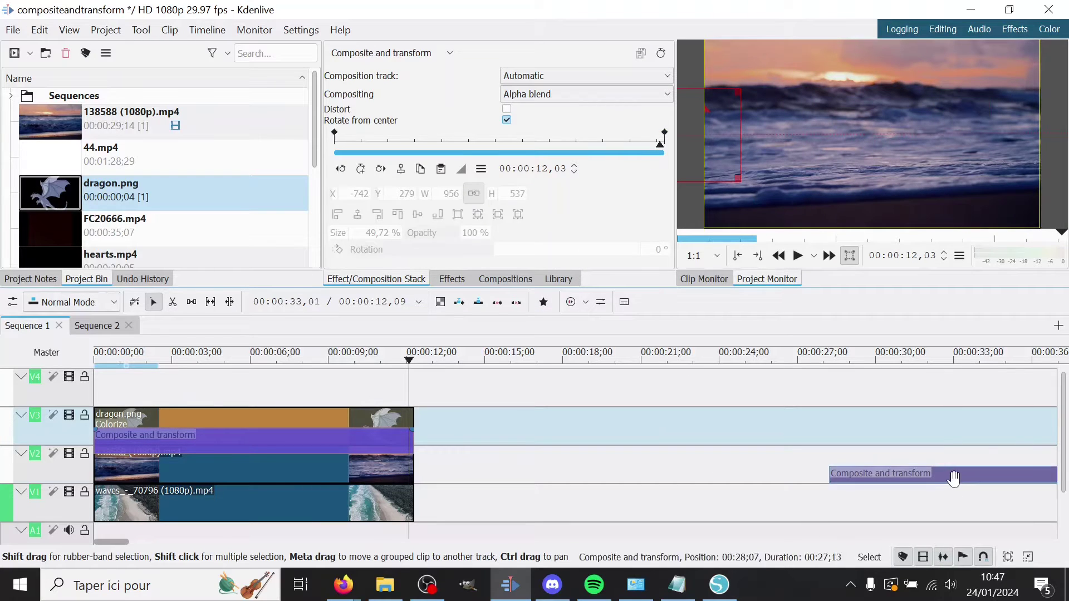
drag(911, 490, 178, 477)
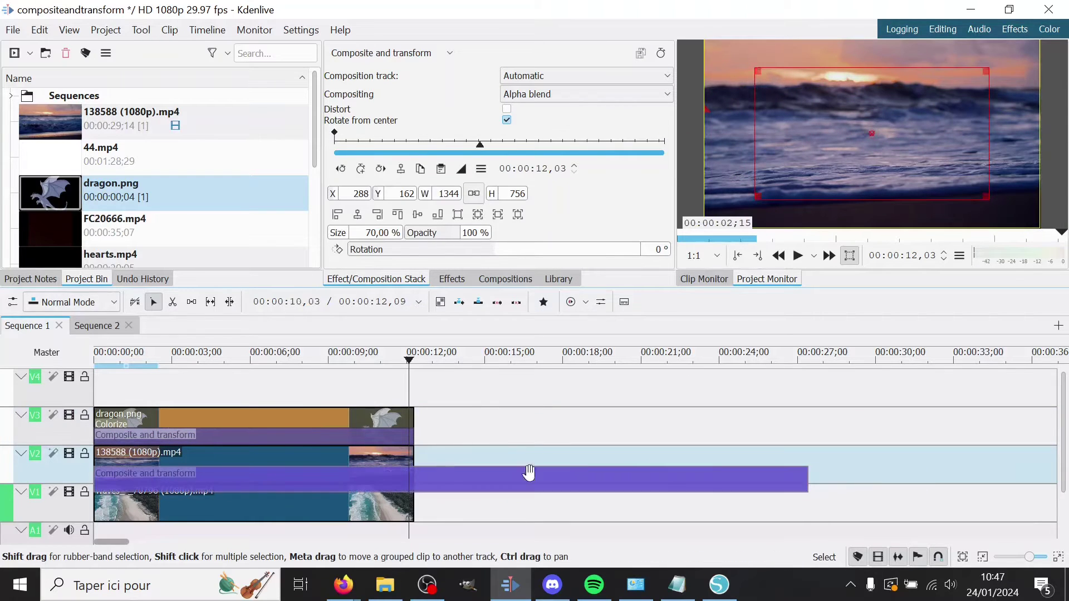
drag(807, 478, 415, 482)
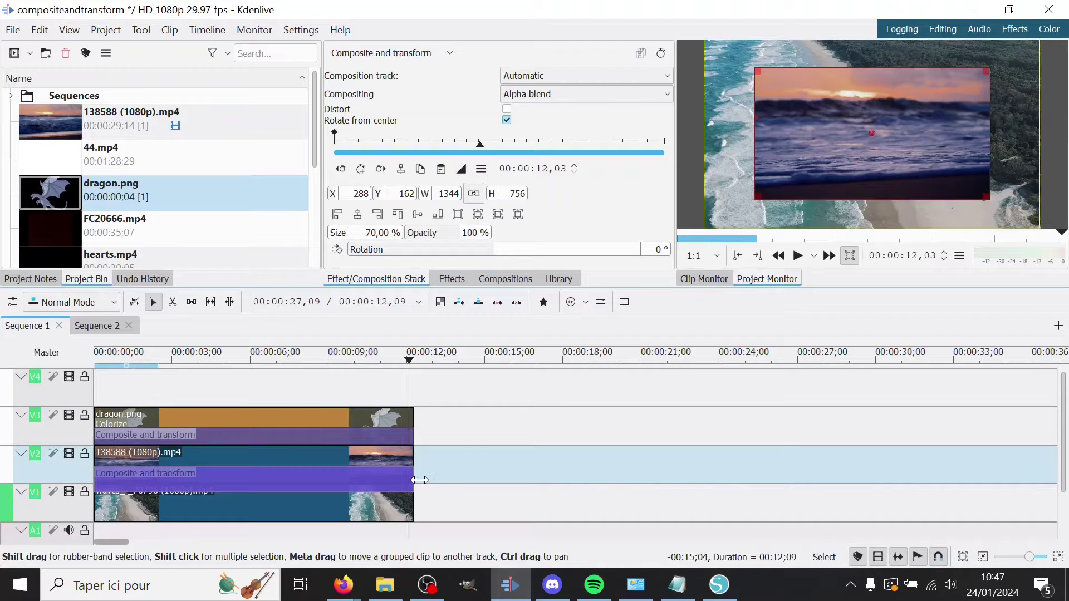
Scrub the sequence start to preview the red dragon sliding in over the sunset
drag(306, 483, 625, 512)
click(117, 391)
drag(151, 389, 295, 393)
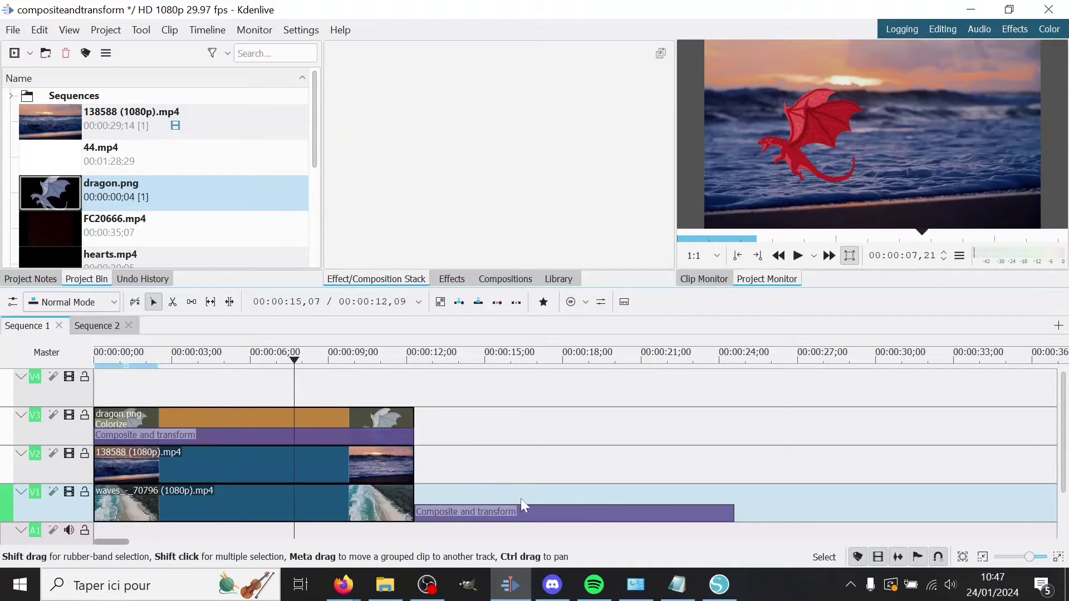
drag(549, 507, 132, 472)
drag(139, 397, 110, 401)
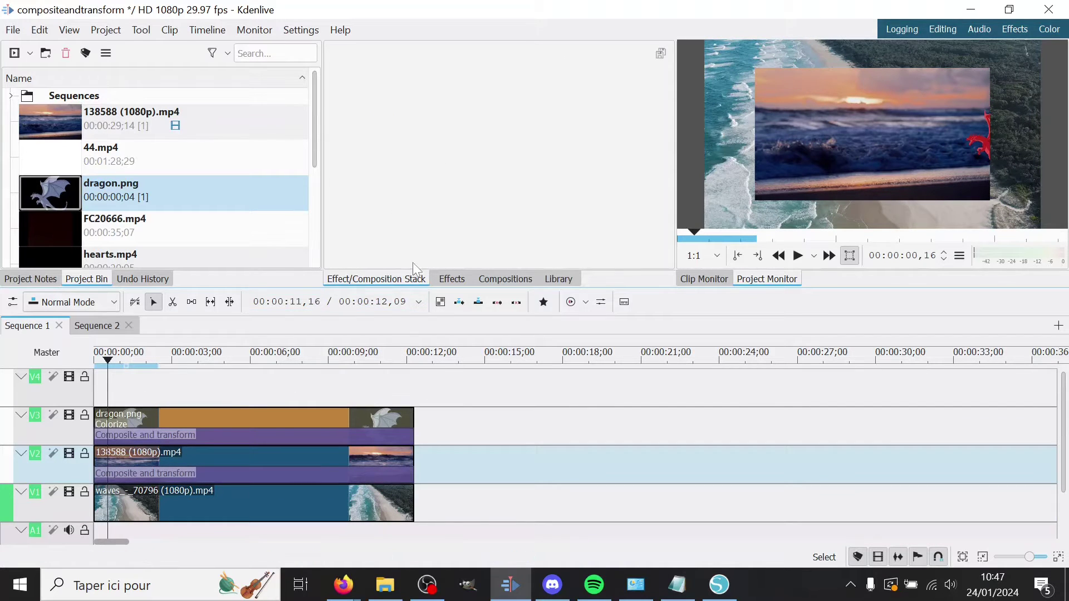
click(97, 393)
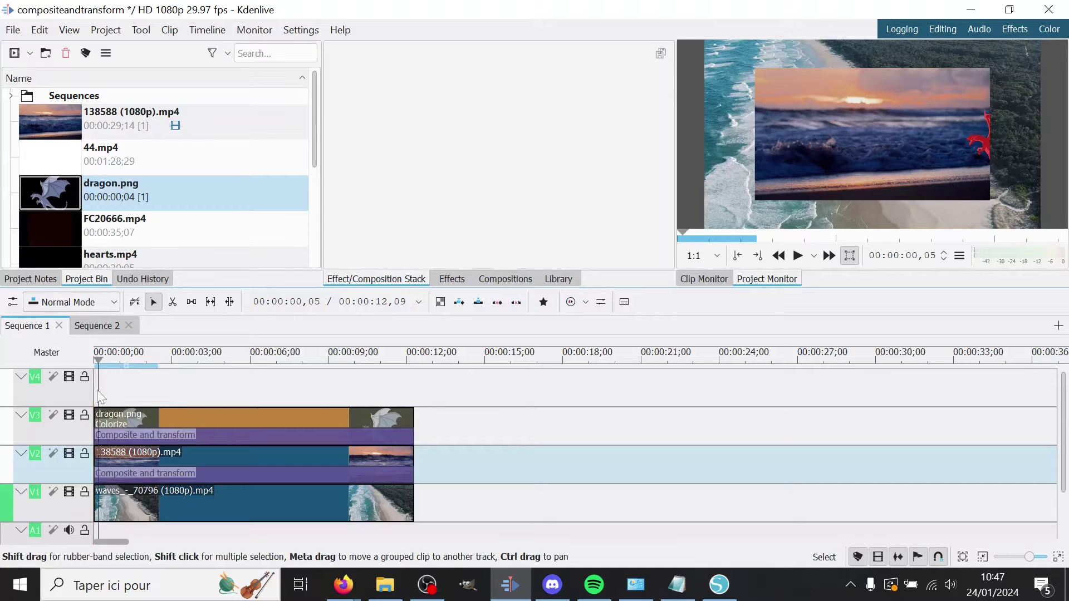
drag(97, 392, 258, 400)
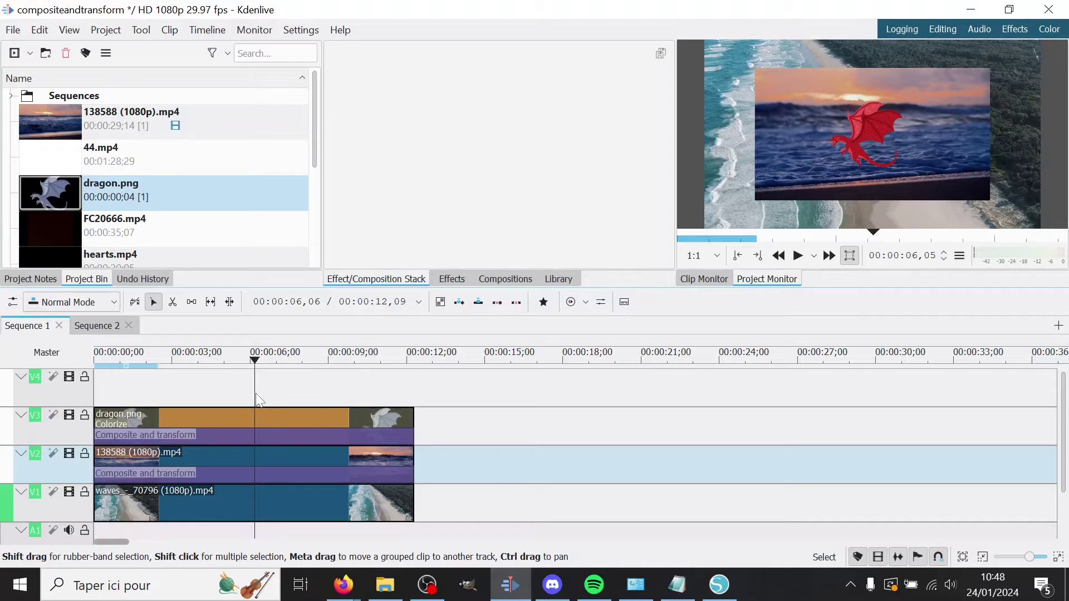
Create a new title clip with the text 'dragon'
click(106, 30)
click(157, 108)
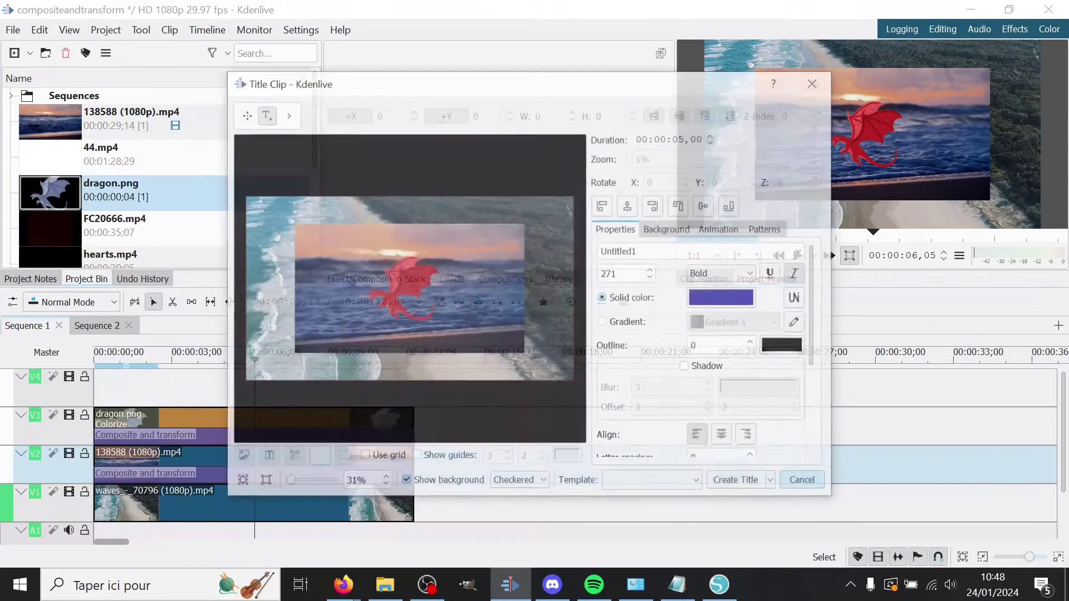
click(354, 280)
text(dragil)
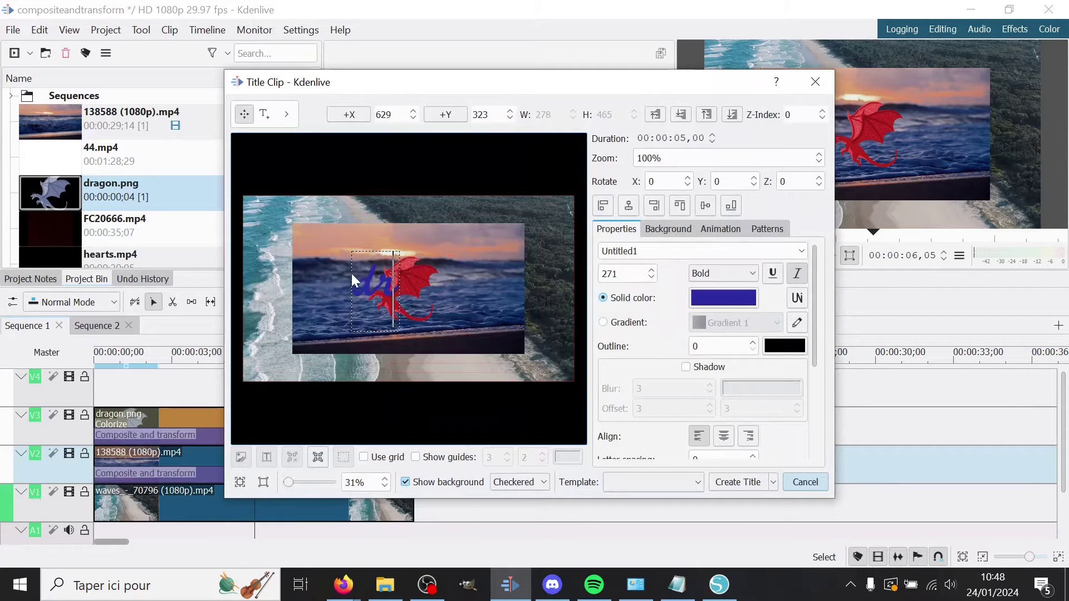
key(BackSpace)
key(BackSpace)
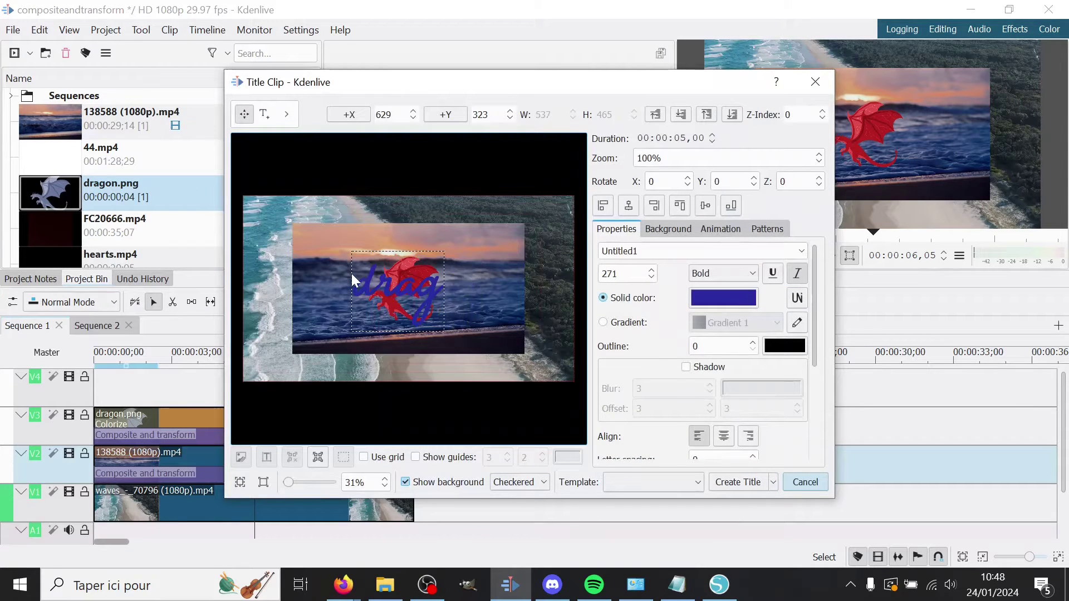
text(on)
Colour the title text with the red sampled from the dragon image
click(726, 294)
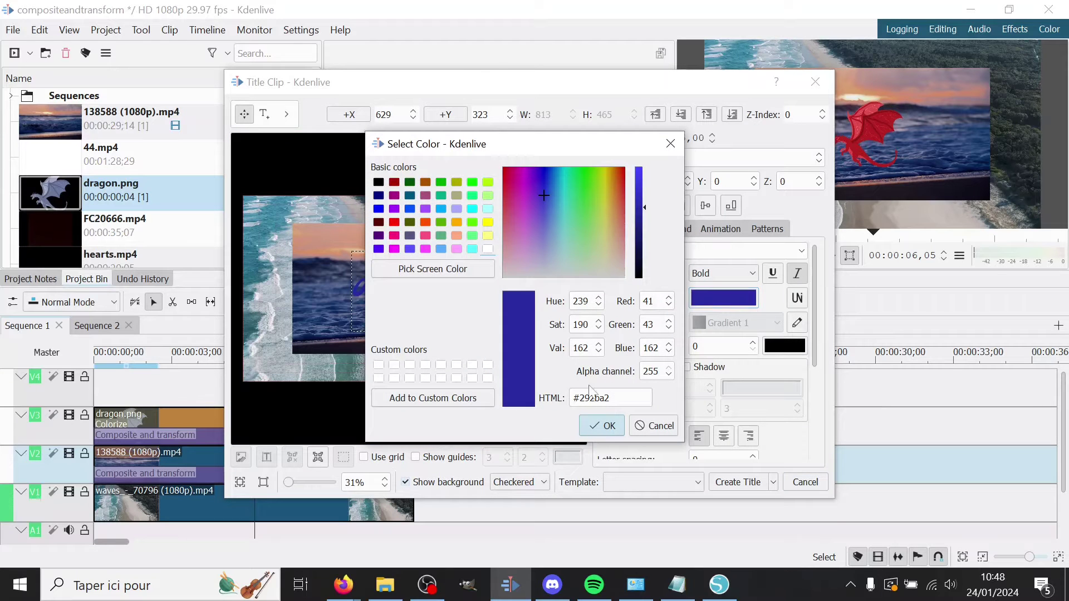
drag(444, 153, 590, 169)
click(578, 283)
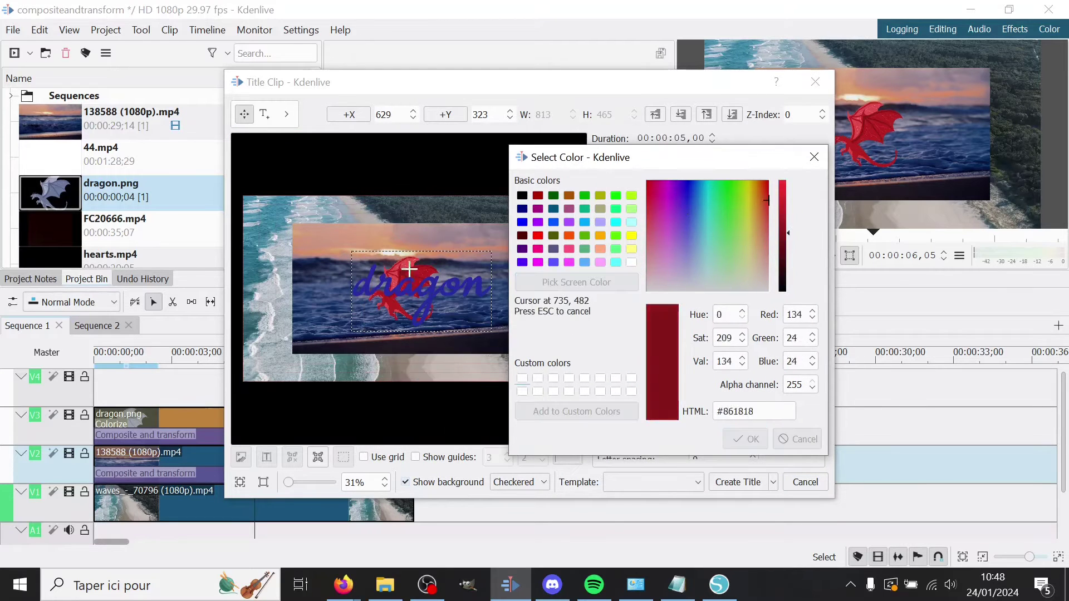
click(431, 269)
click(735, 441)
Set the title to font size 184 near the top centre, create it, and place it on V4
drag(469, 285, 442, 228)
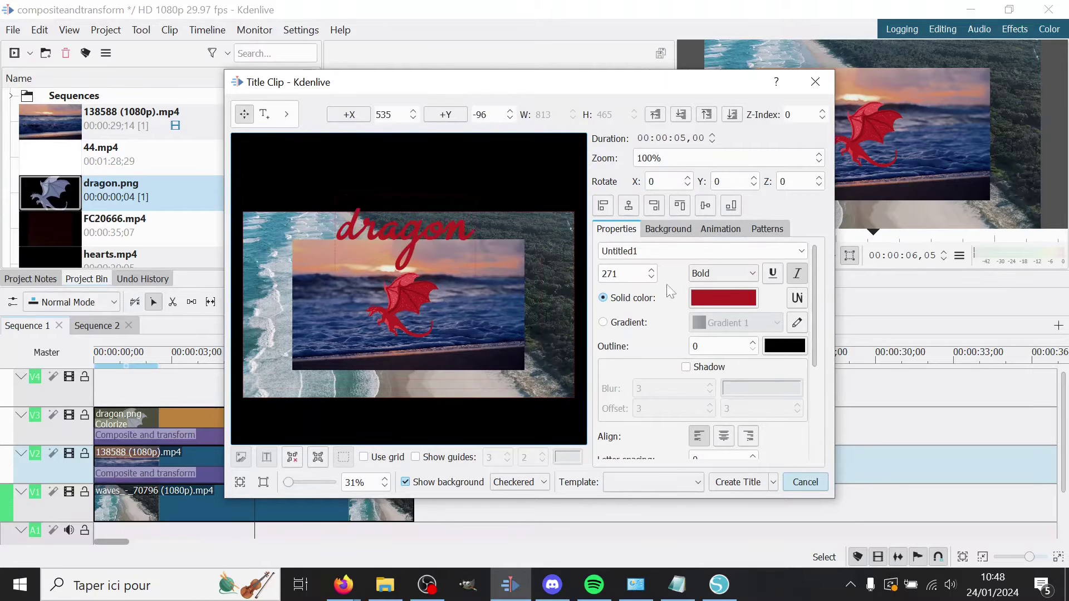
click(623, 273)
key(Down)
key(Down)
key(Down)
key(Down)
key(Down)
key(Down)
key(Down)
key(Down)
key(Down)
key(Down)
key(Down)
key(Down)
key(Down)
key(Down)
key(Down)
key(Down)
key(Down)
key(Down)
key(Down)
key(Down)
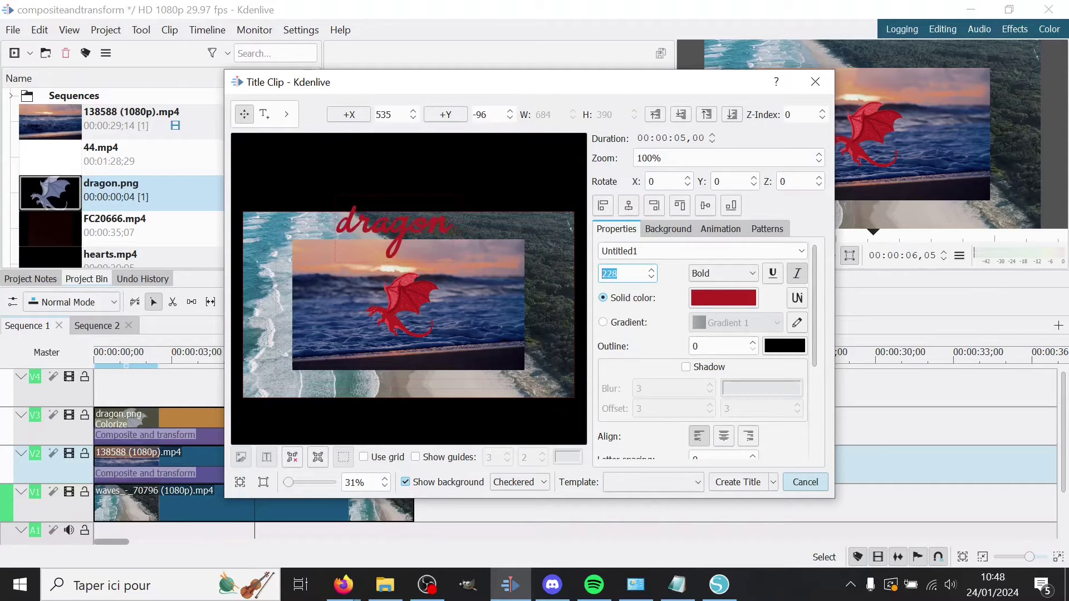
key(Down)
key(Down)
key(Down)
key(Down)
key(Down)
key(Down)
key(Down)
key(Down)
key(Down)
key(Down)
key(Down)
key(Down)
key(Down)
key(Down)
key(Down)
key(Down)
key(Down)
key(Down)
key(Down)
key(Down)
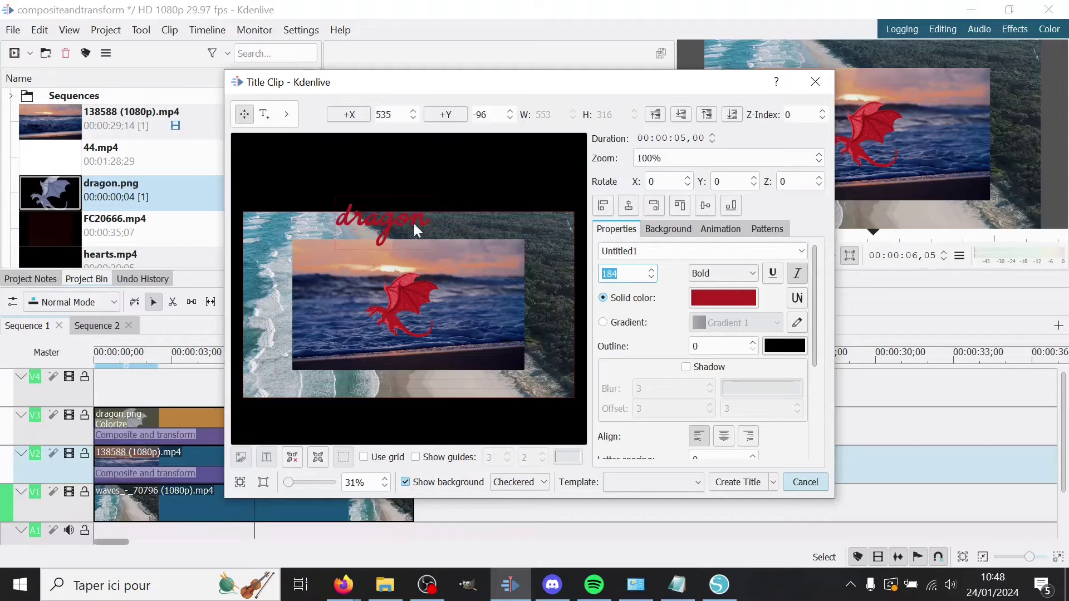
drag(413, 223, 430, 233)
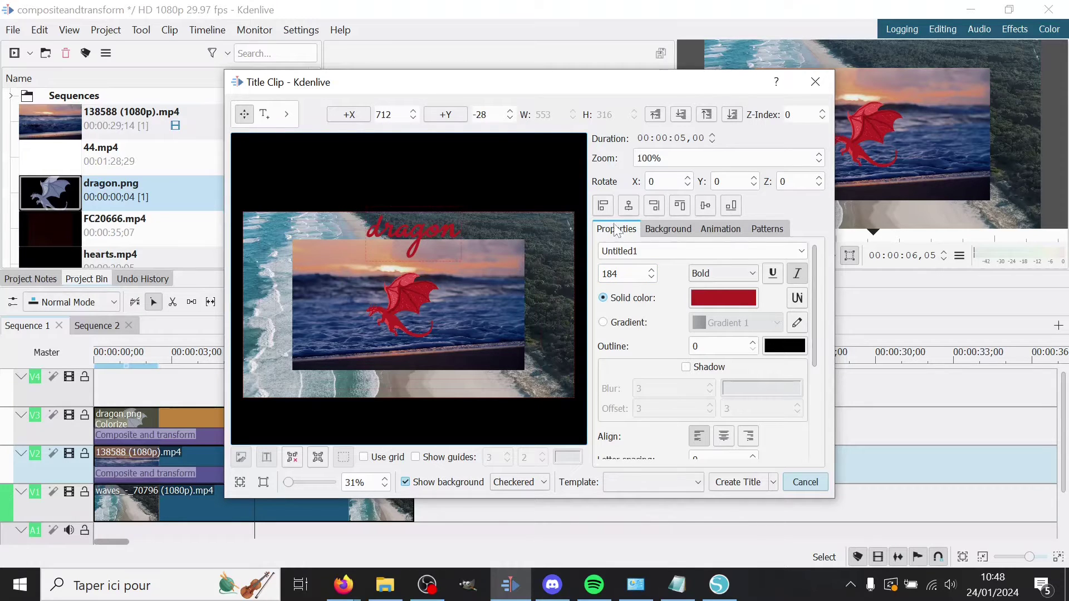
click(737, 482)
drag(288, 390, 413, 397)
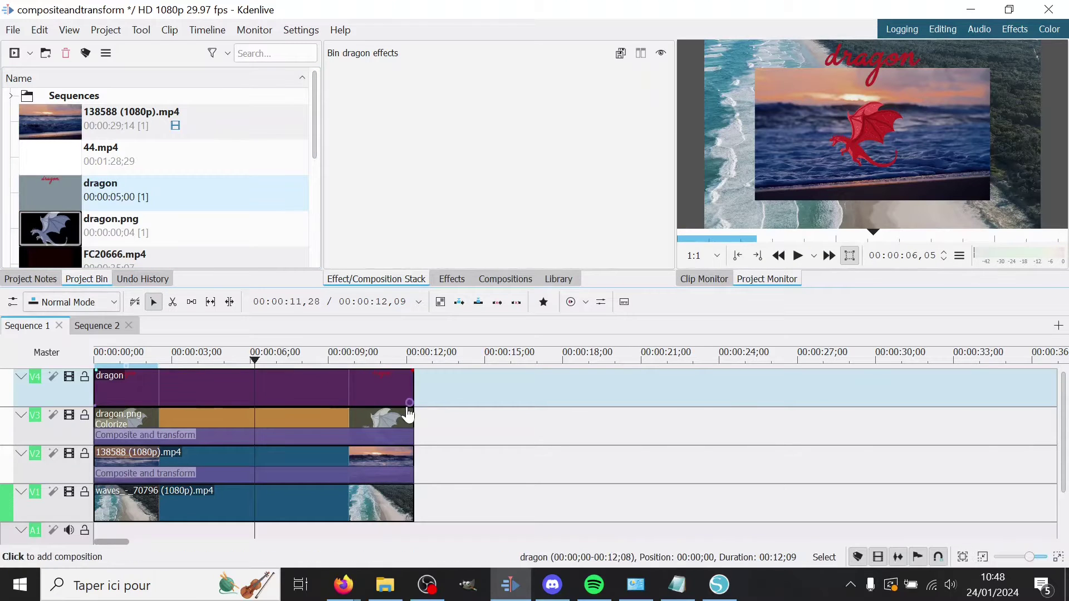
Add a composition under the dragon title and make it Composite and transform
click(409, 403)
click(419, 53)
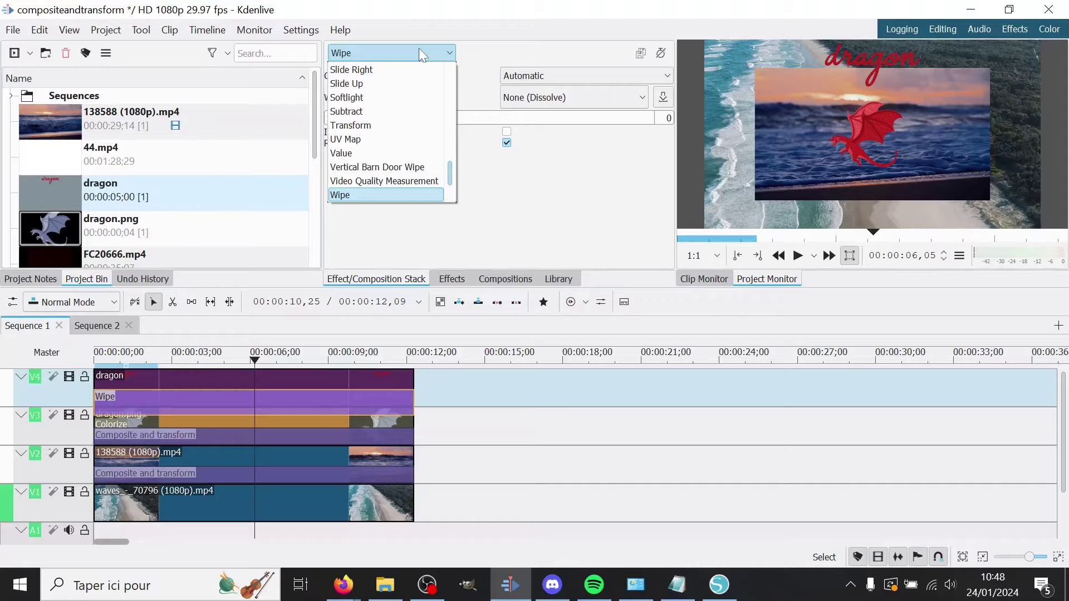
key(c)
click(398, 138)
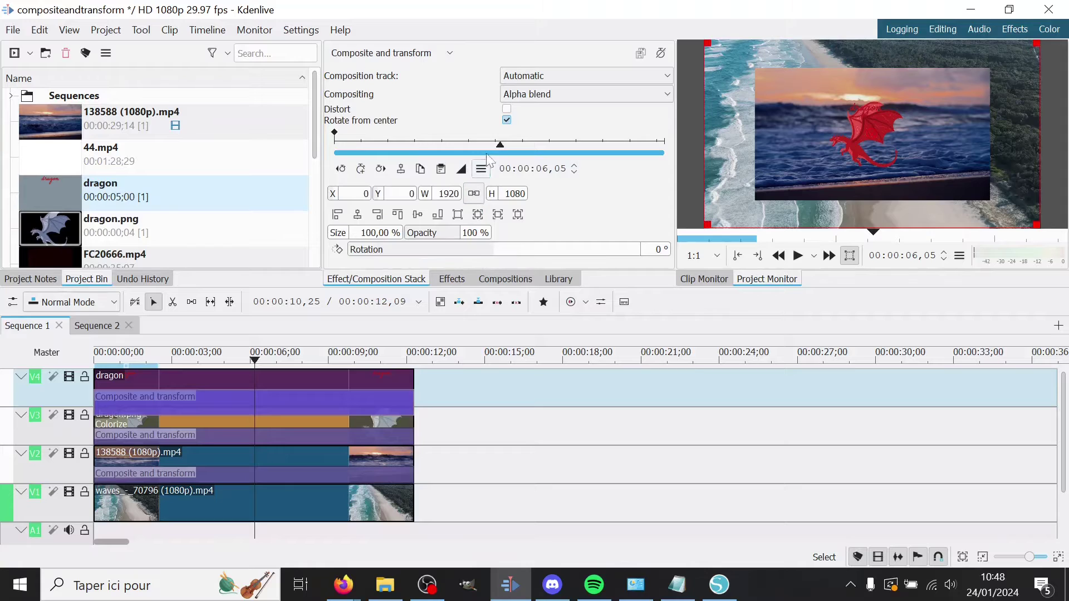
Set the title composition's target track to V1 after briefly trying V2
click(533, 80)
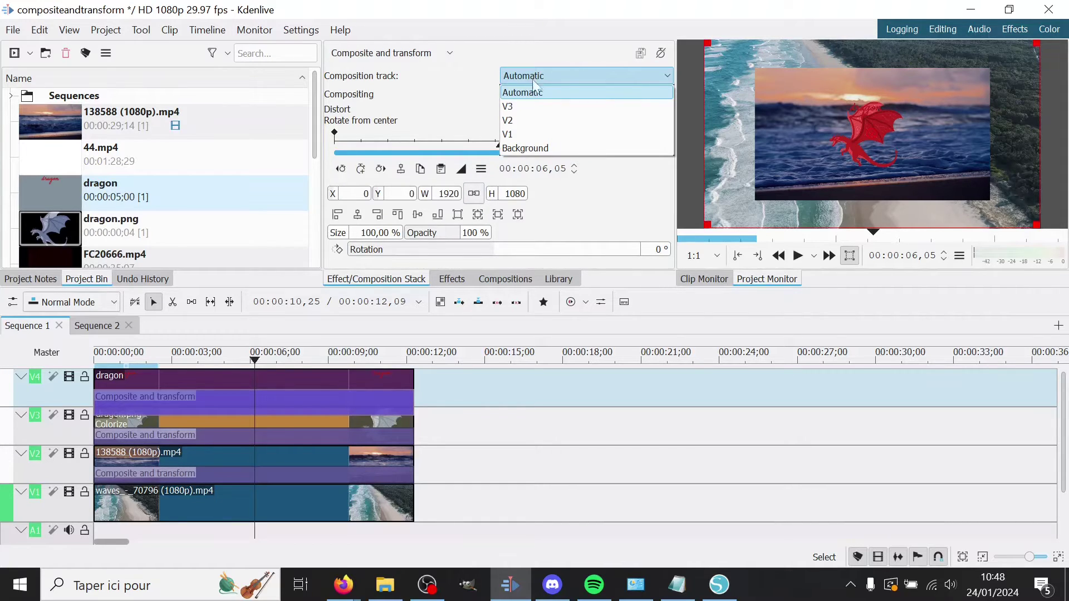
click(528, 138)
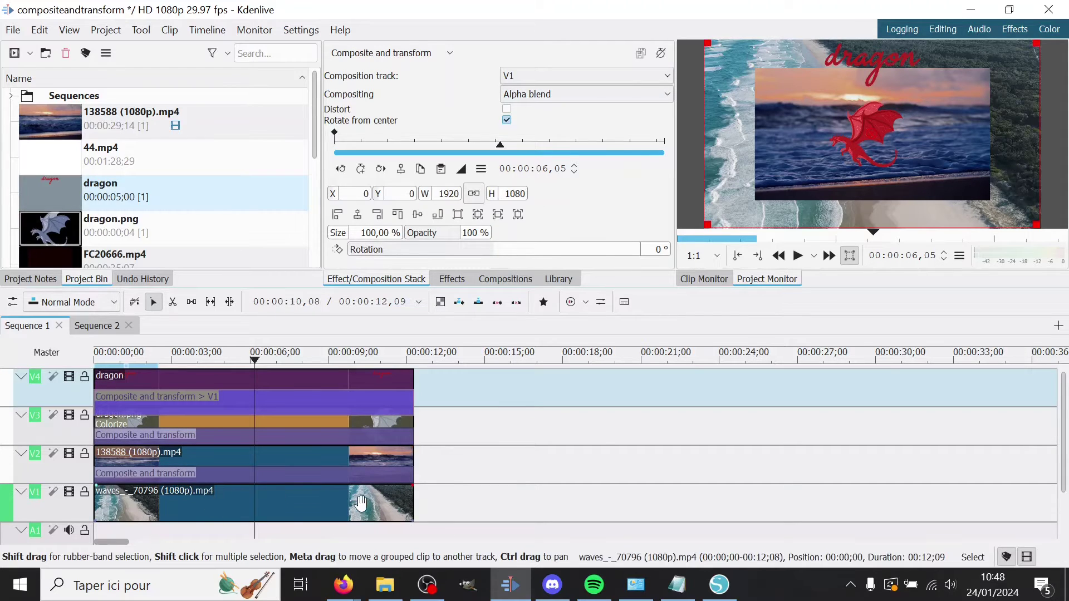
click(523, 75)
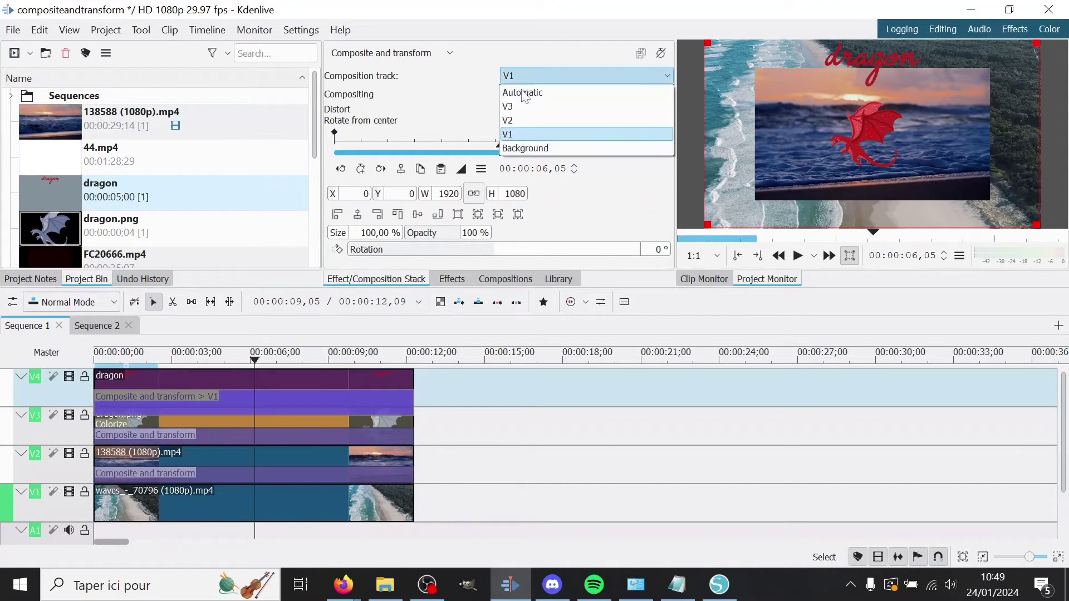
click(516, 120)
click(523, 76)
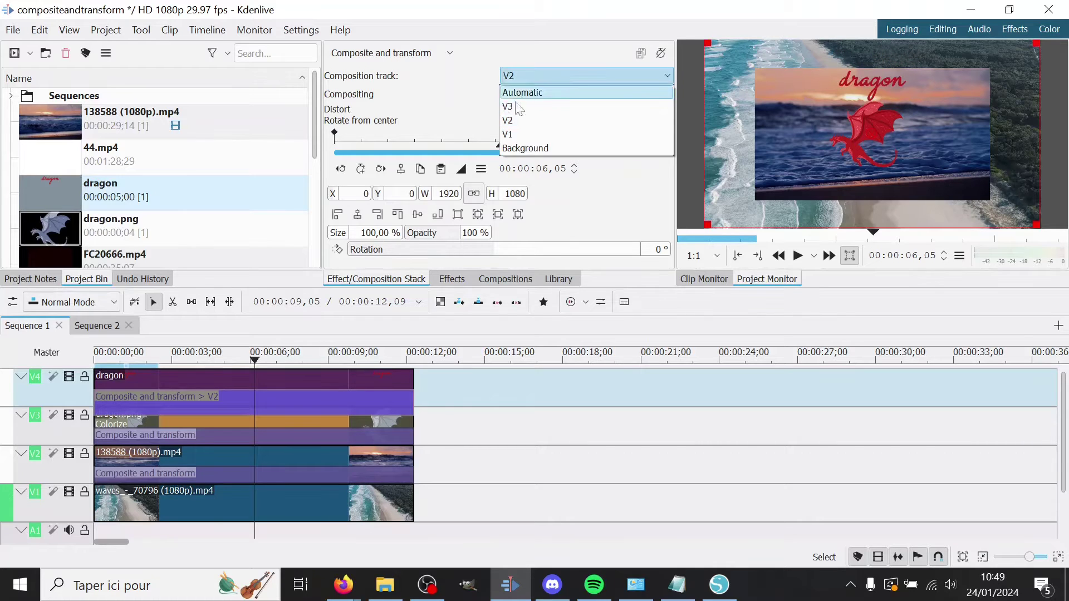
click(517, 139)
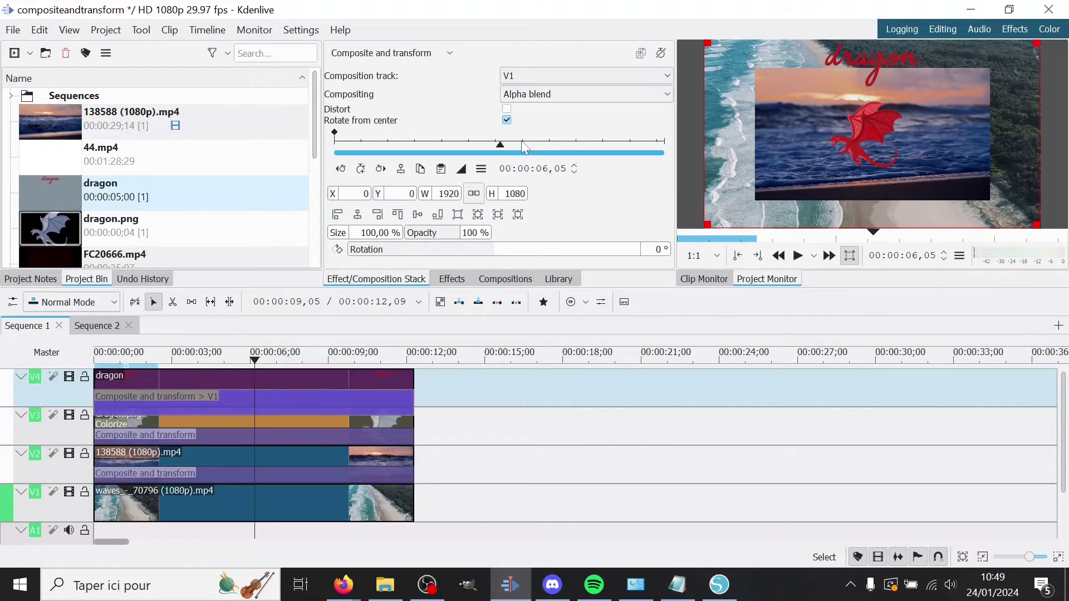
Add a full-length Composite and transform composition to the waves clip
click(361, 168)
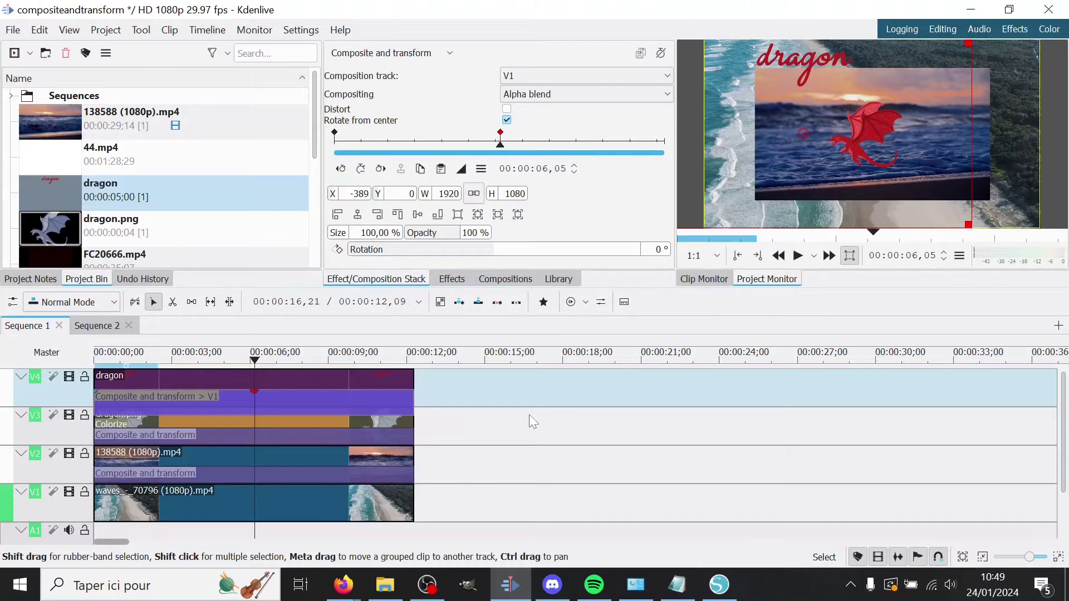
click(412, 527)
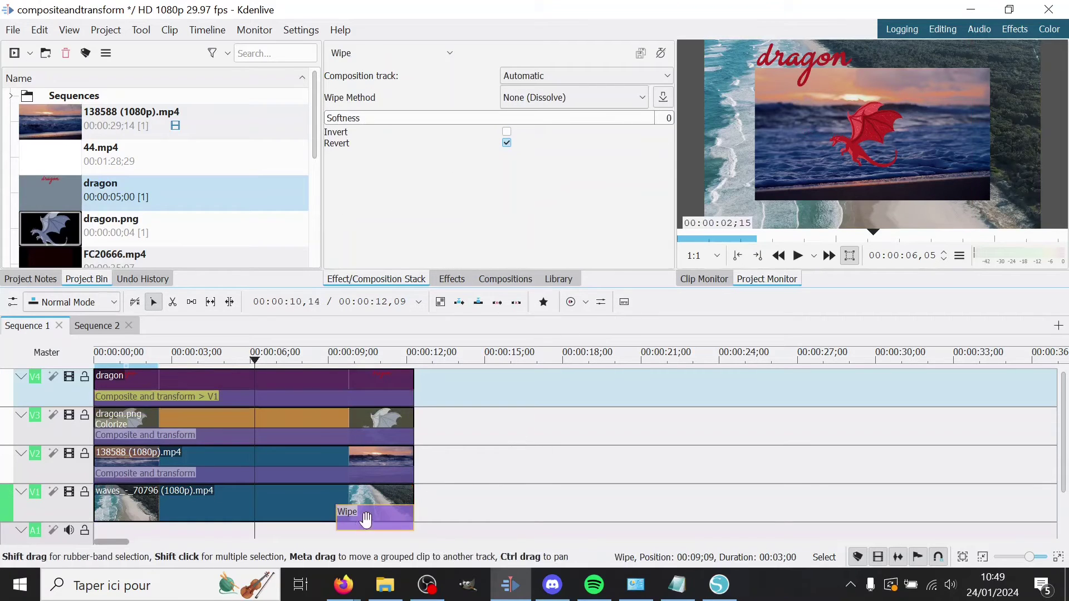
drag(335, 517, 94, 518)
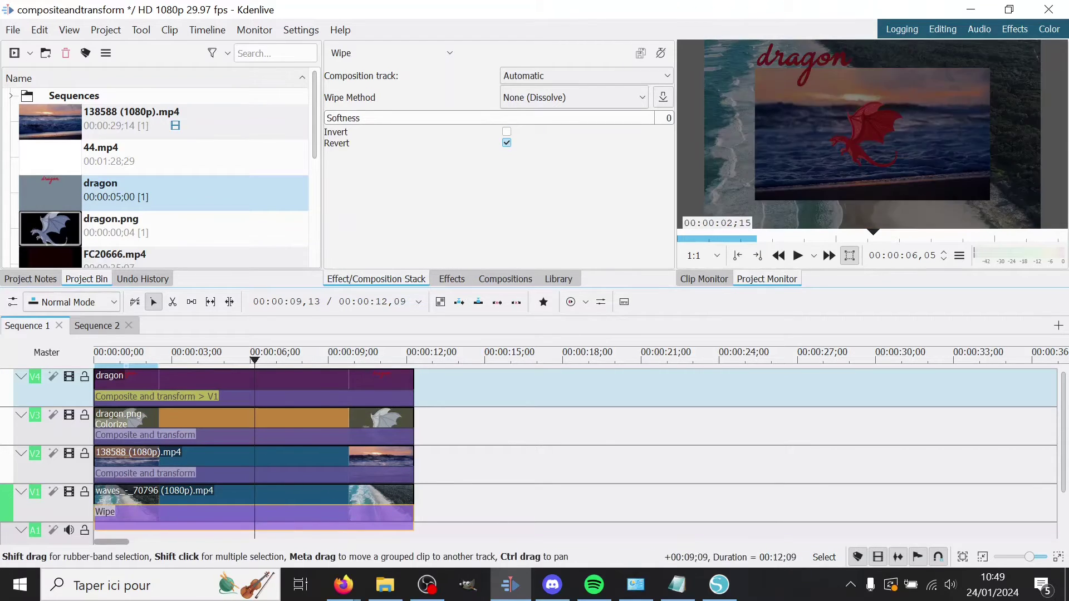
click(370, 53)
scroll(370, 69, up, 6)
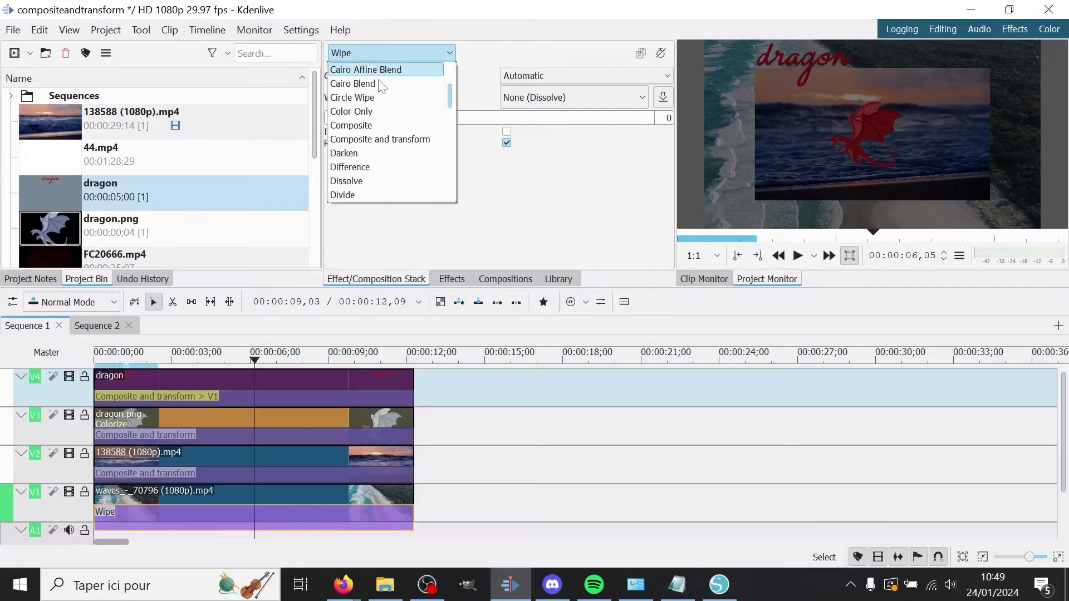
click(392, 140)
Composite the waves clip onto the Background track at 70% size
click(524, 80)
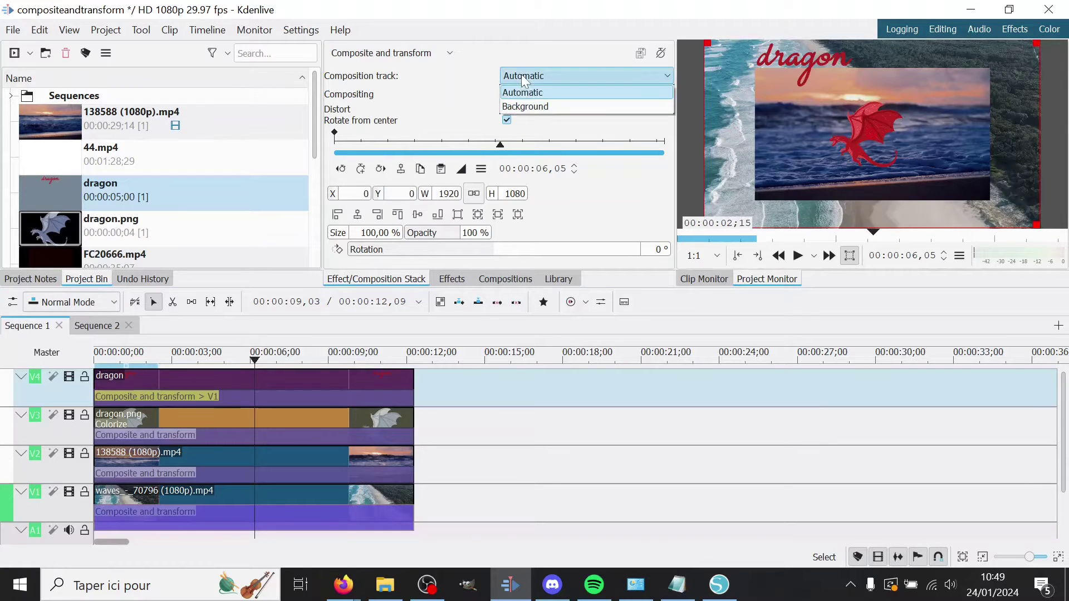
click(528, 106)
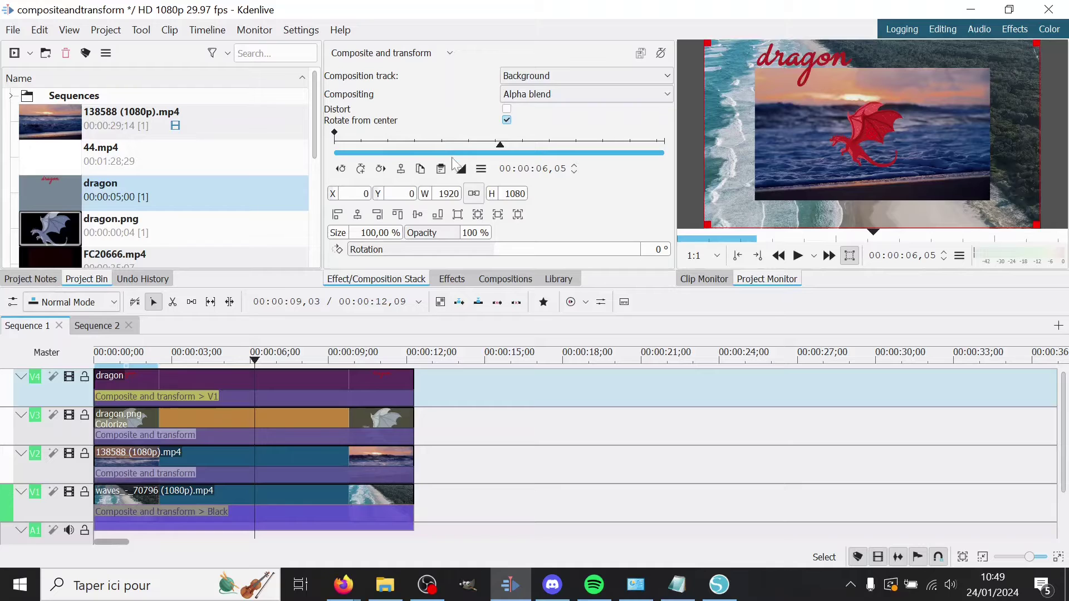
drag(338, 237, 332, 237)
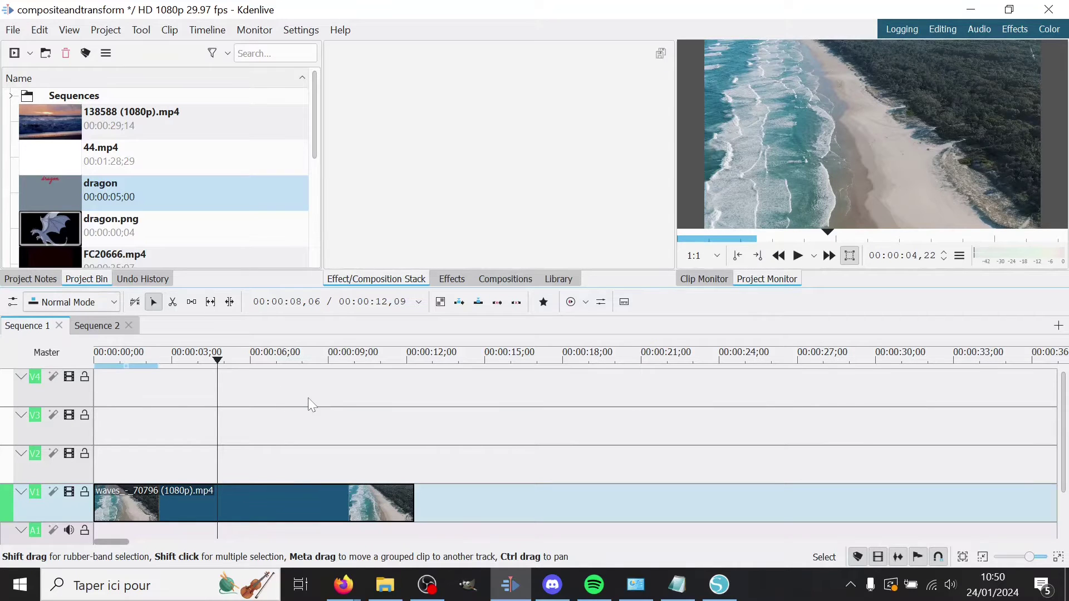
Start a new title clip and type 'waves' in white on the beach frame
click(106, 30)
click(135, 106)
click(296, 300)
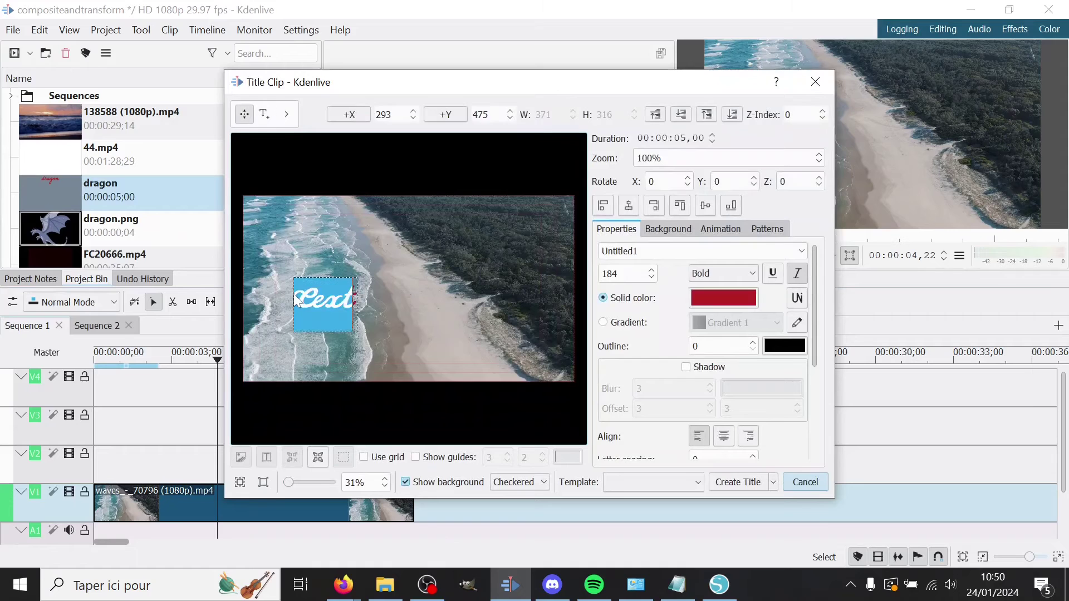
text(waves)
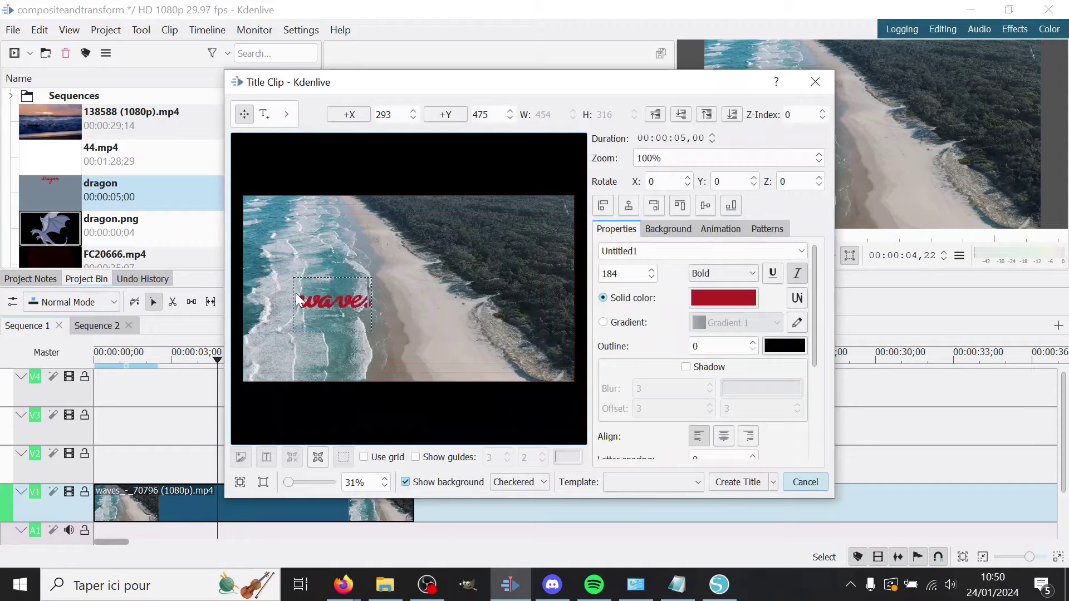
click(727, 302)
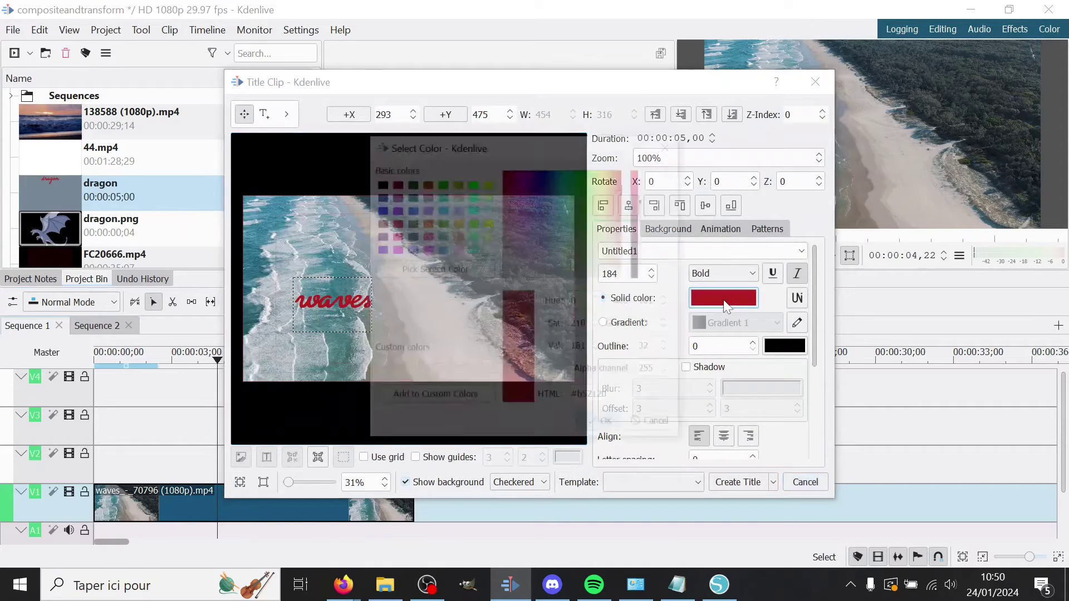
click(638, 182)
drag(638, 182, 638, 150)
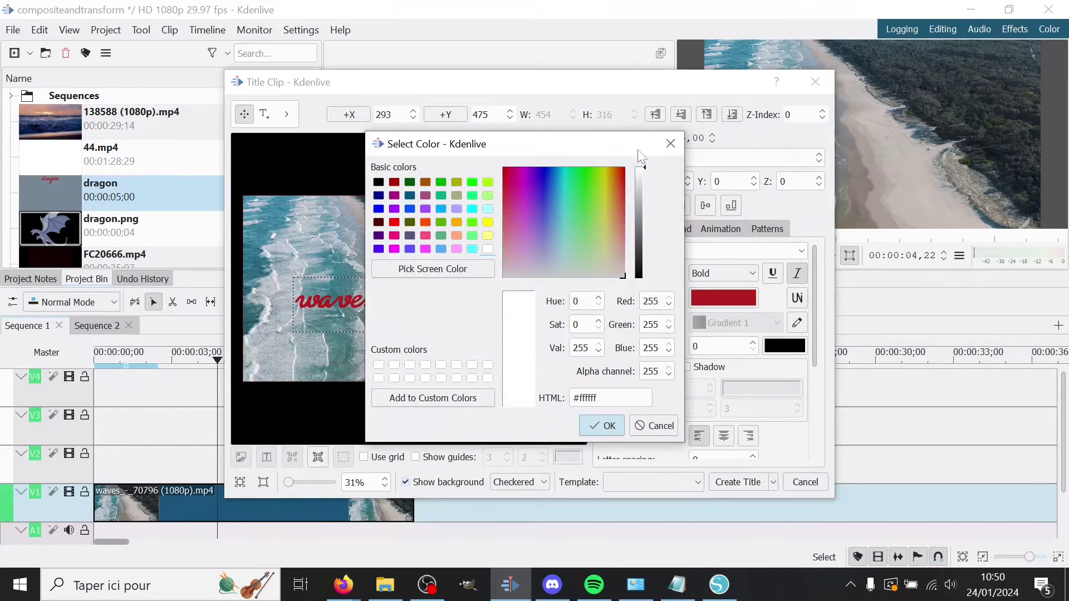
click(601, 426)
Centre the waves text, enlarge its font, and create the title clip
click(628, 208)
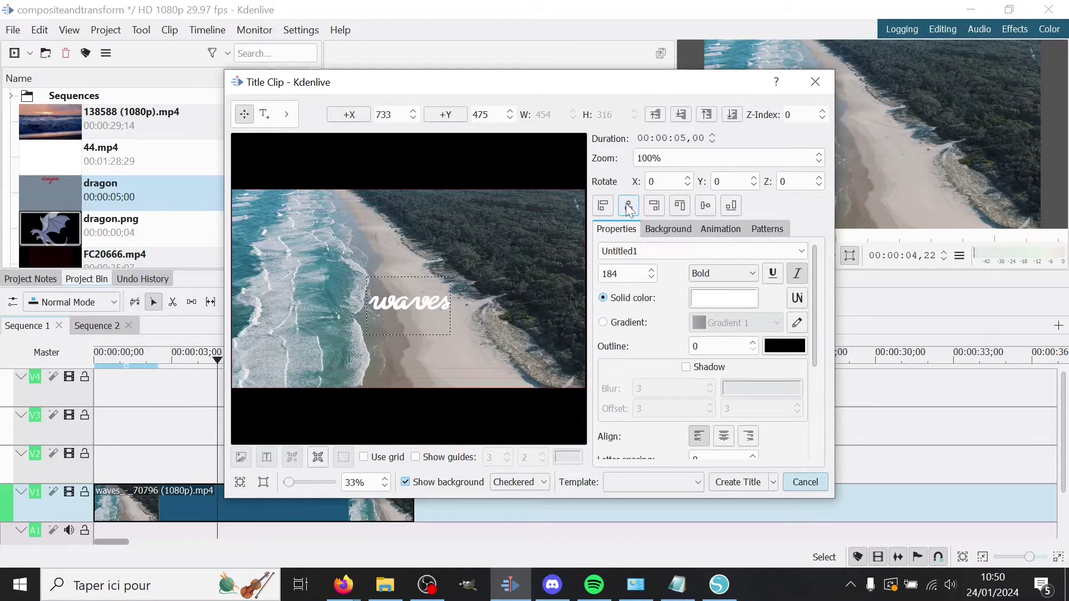
click(705, 206)
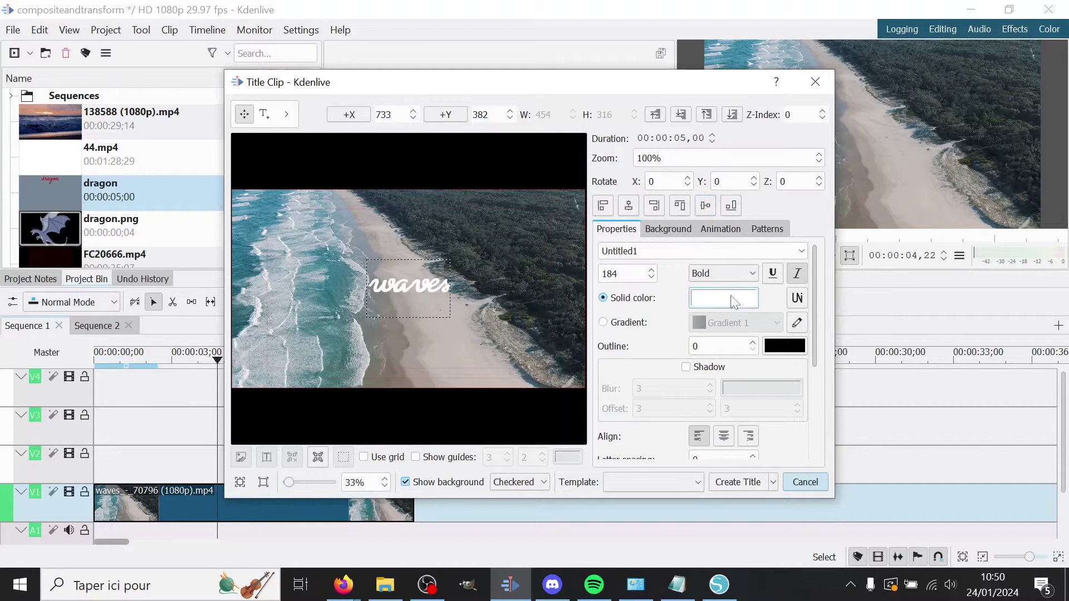
click(711, 273)
click(712, 273)
scroll(624, 274, up, 6)
scroll(623, 273, up, 20)
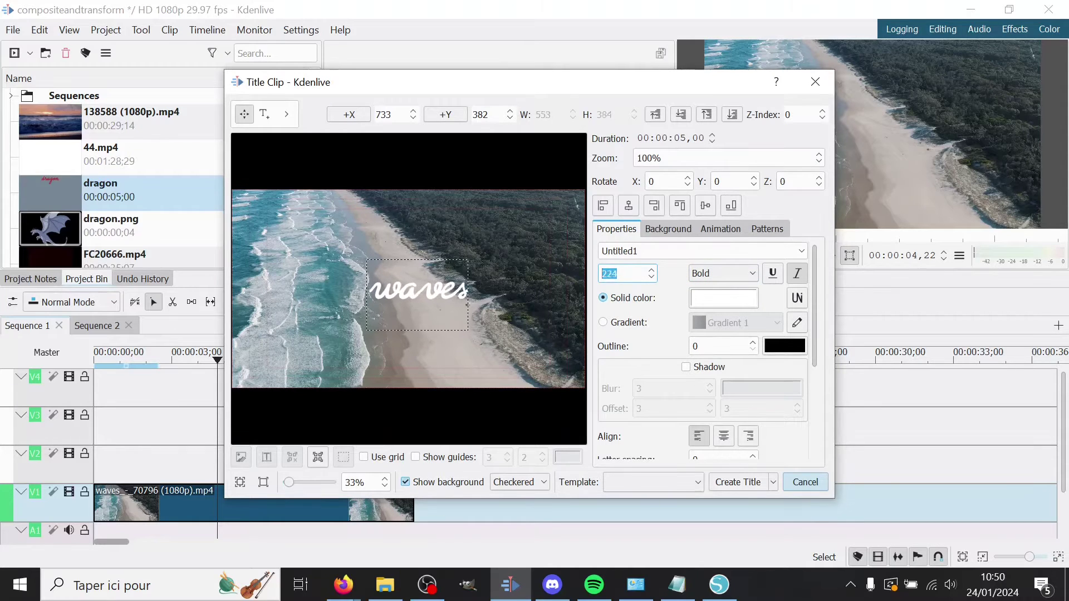
click(628, 206)
click(705, 206)
Place the waves title on track V2 and add Blur, Average Blur and Gaussian Blur to it
click(738, 482)
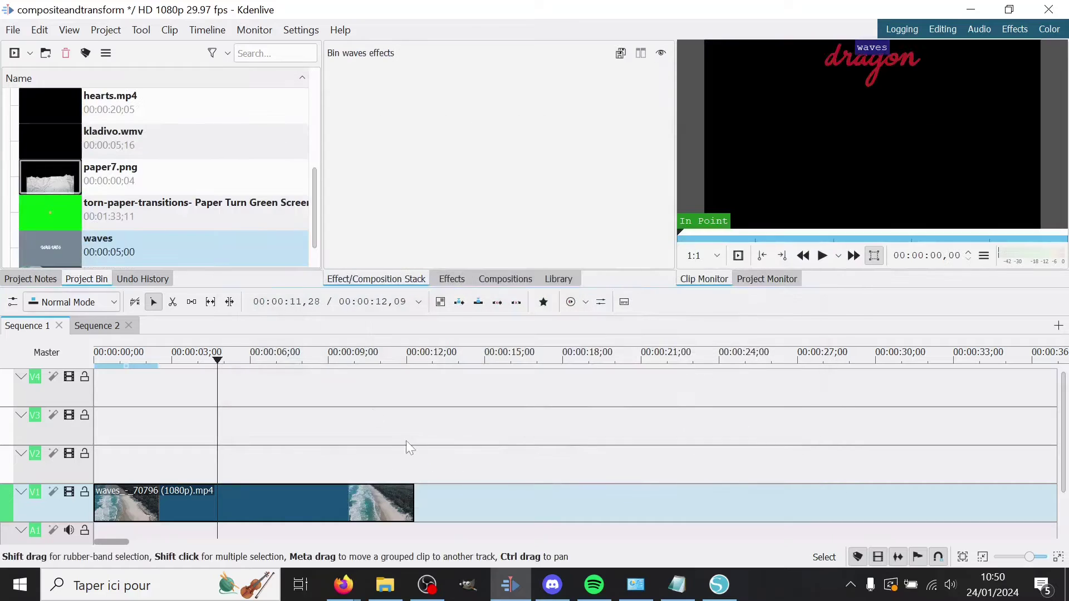
drag(53, 250, 100, 482)
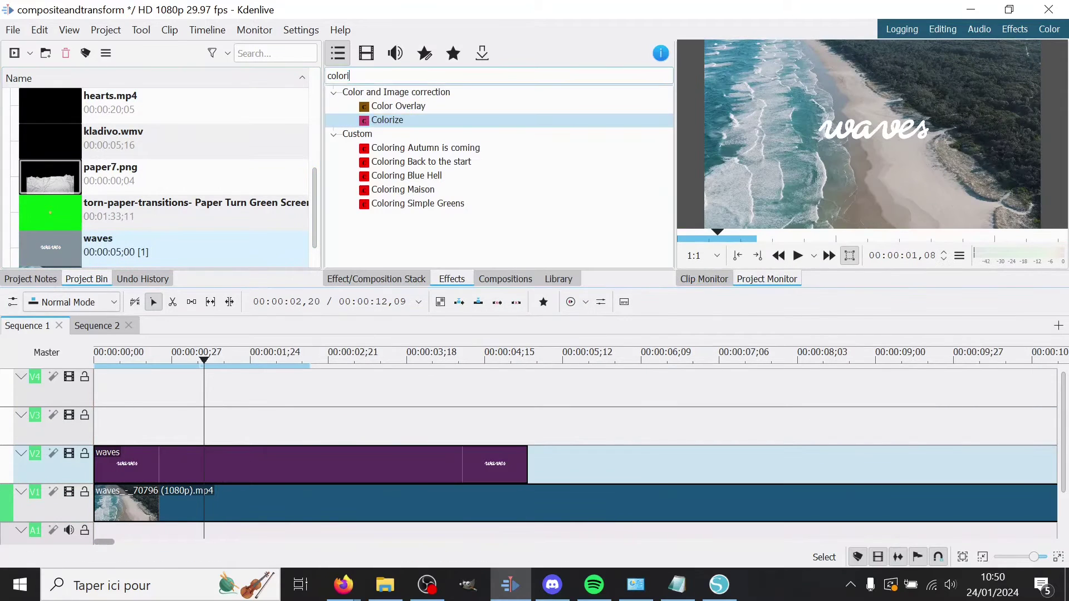
text(blur)
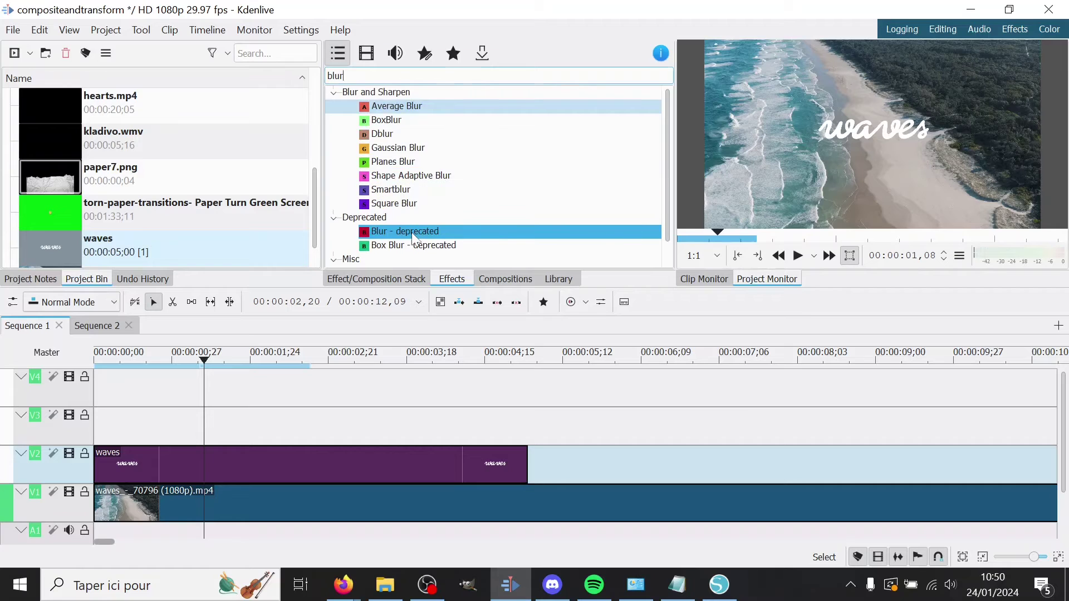
drag(389, 231, 357, 471)
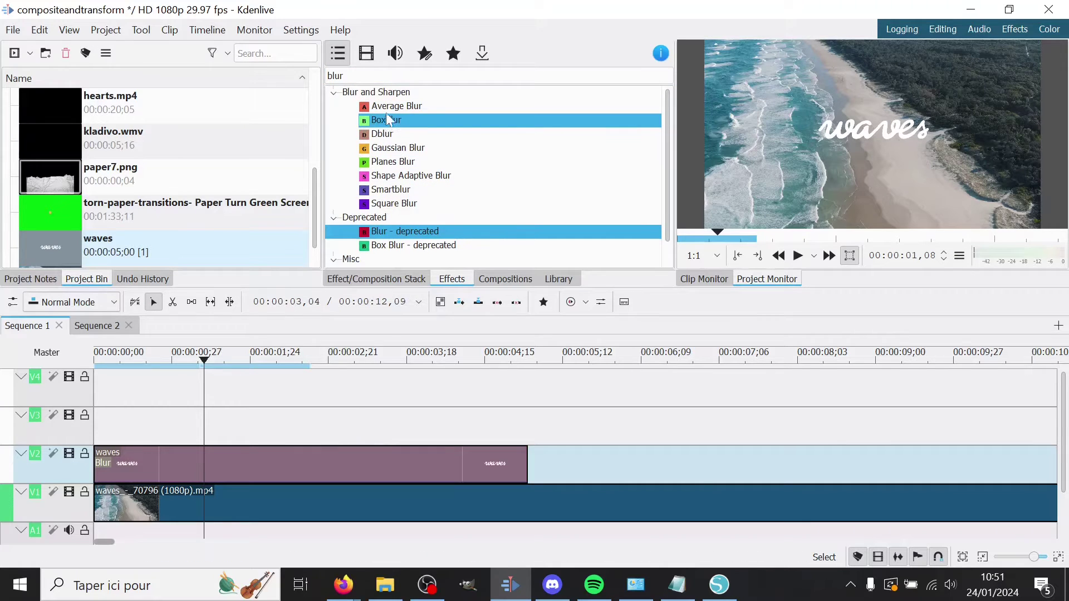
drag(390, 106, 384, 151)
drag(378, 467, 381, 467)
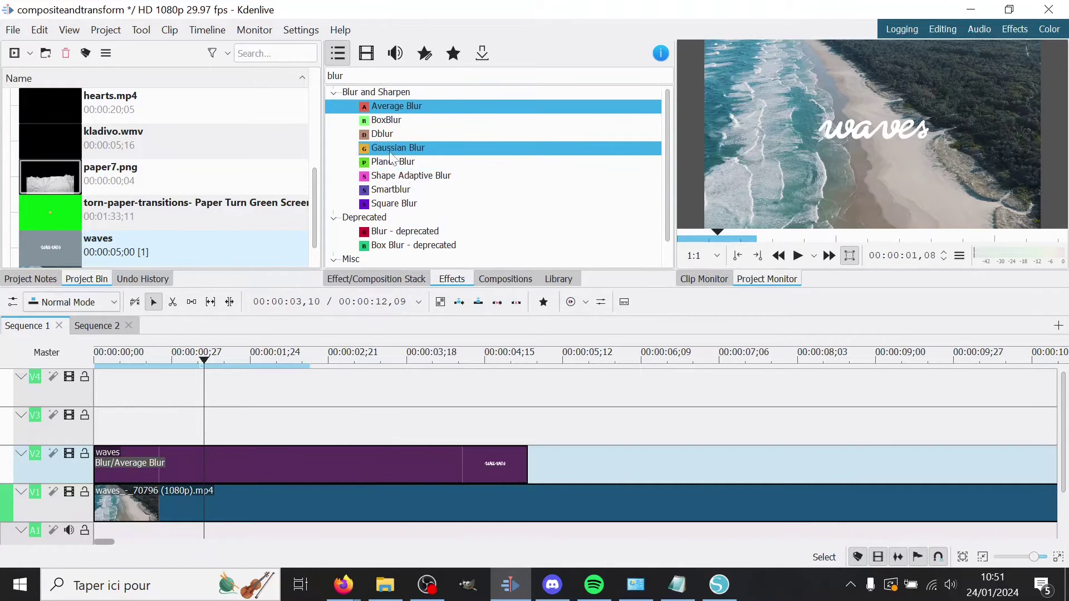
drag(392, 159, 376, 467)
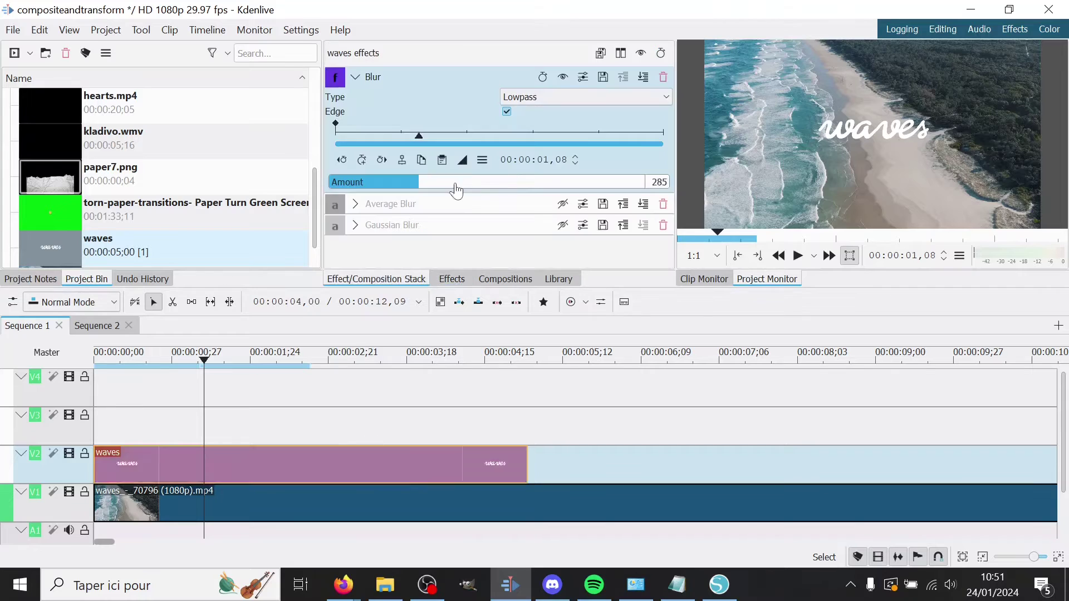
Remove all three blur effects from the waves title's effect stack
click(654, 80)
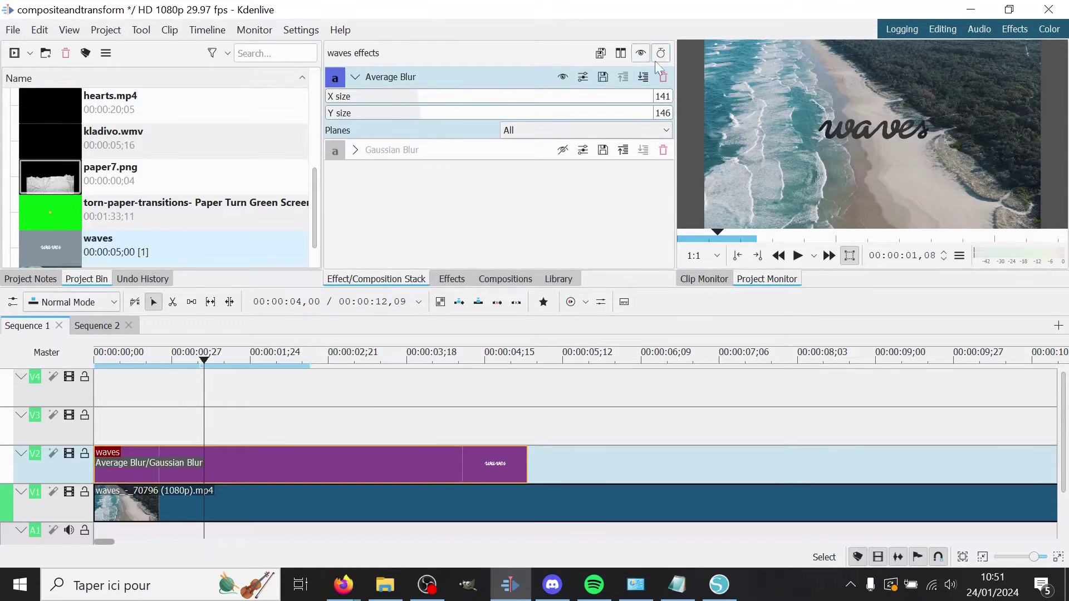
click(663, 76)
click(563, 76)
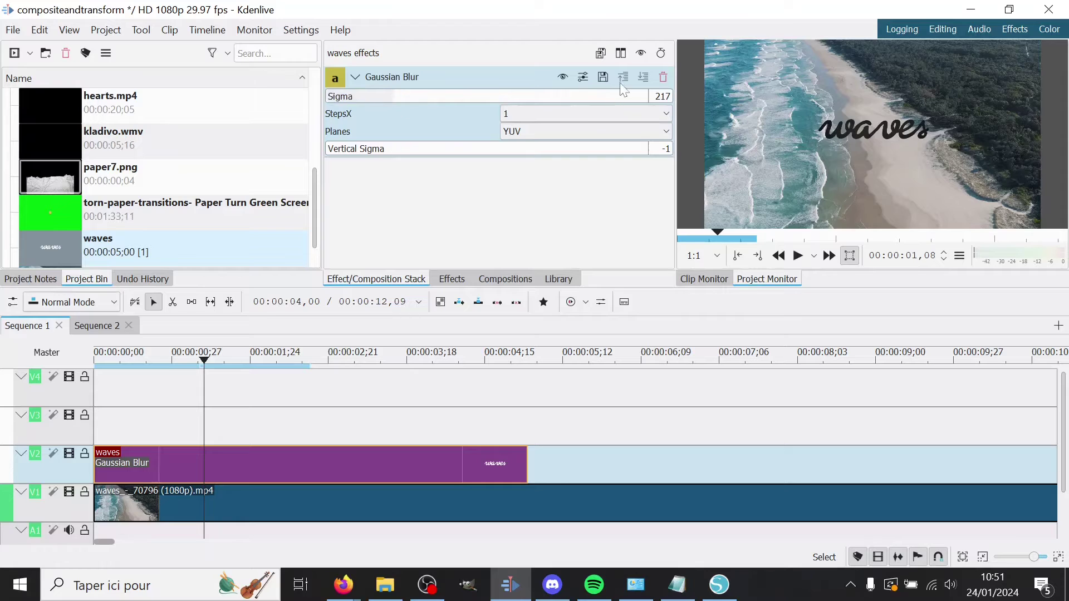
click(662, 78)
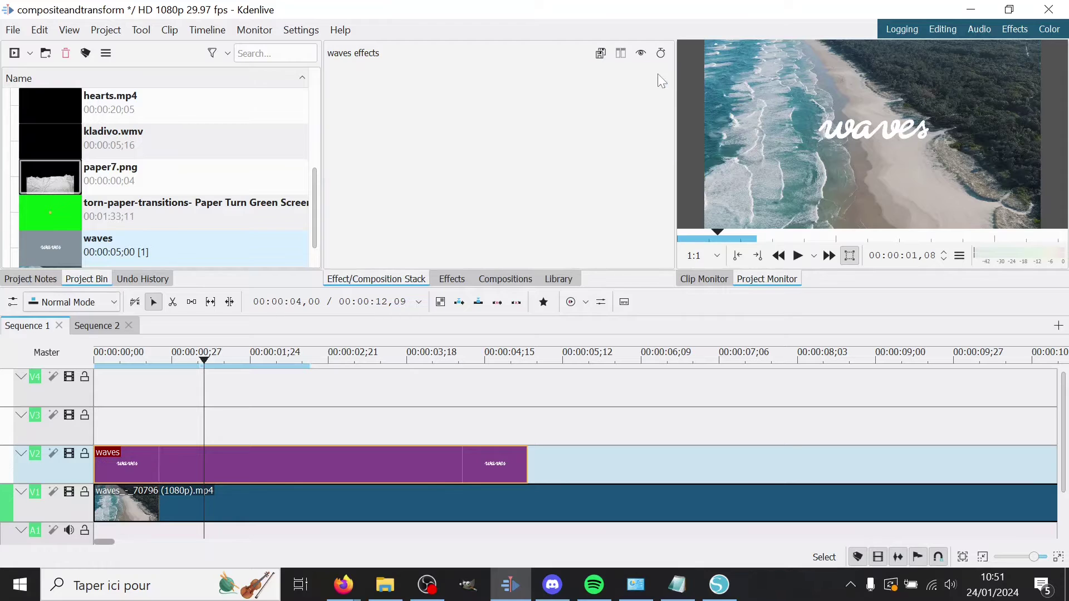
click(453, 279)
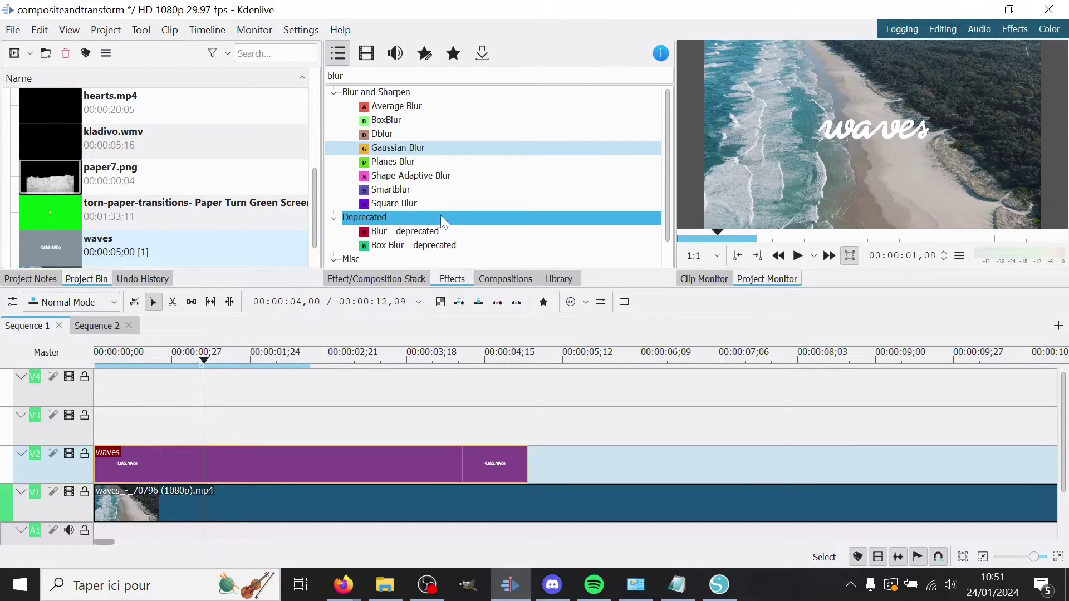
click(66, 255)
Add a full-frame black rectangle behind the waves text and update the title
right_click(66, 255)
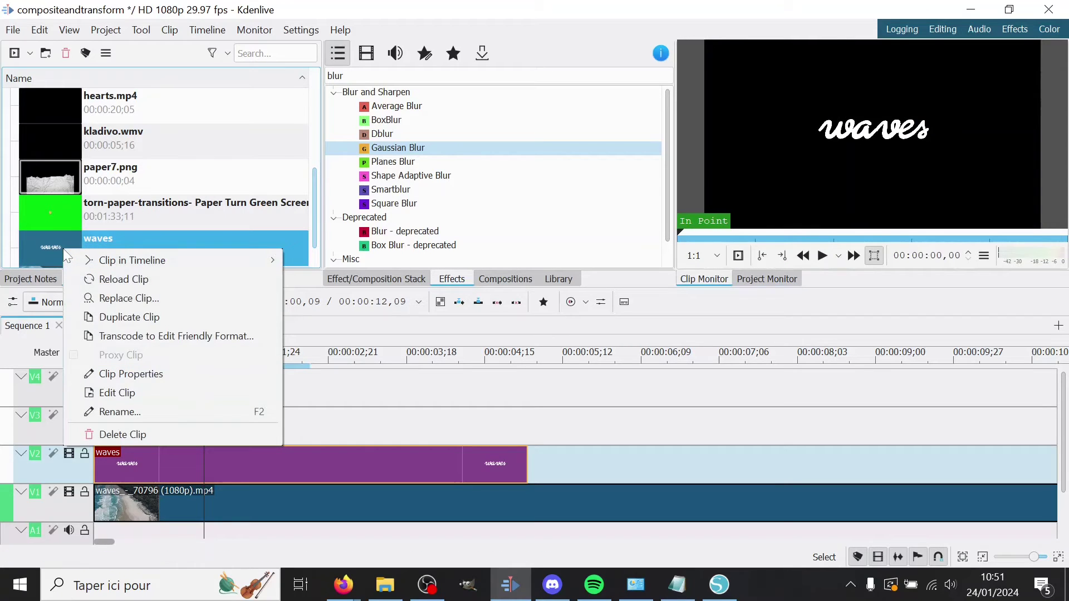
click(375, 467)
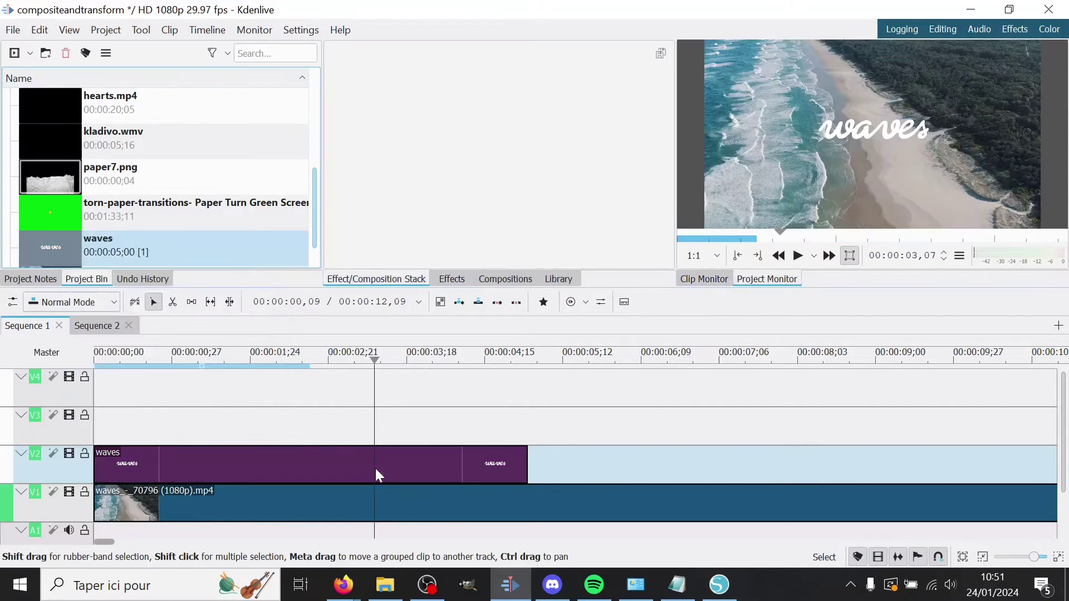
double_click(345, 459)
click(289, 114)
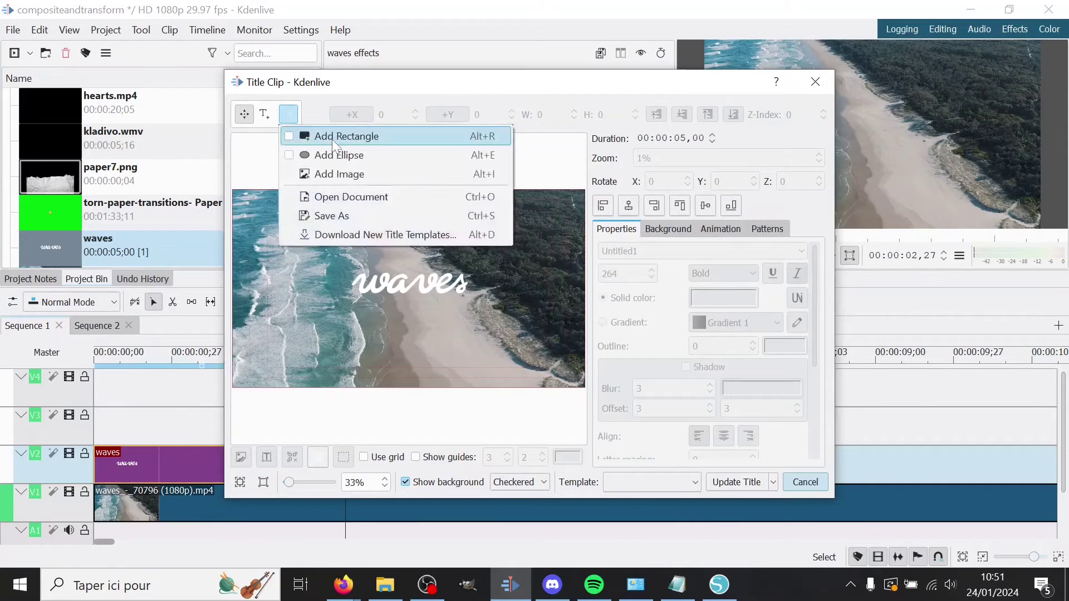
click(305, 136)
drag(334, 195, 585, 265)
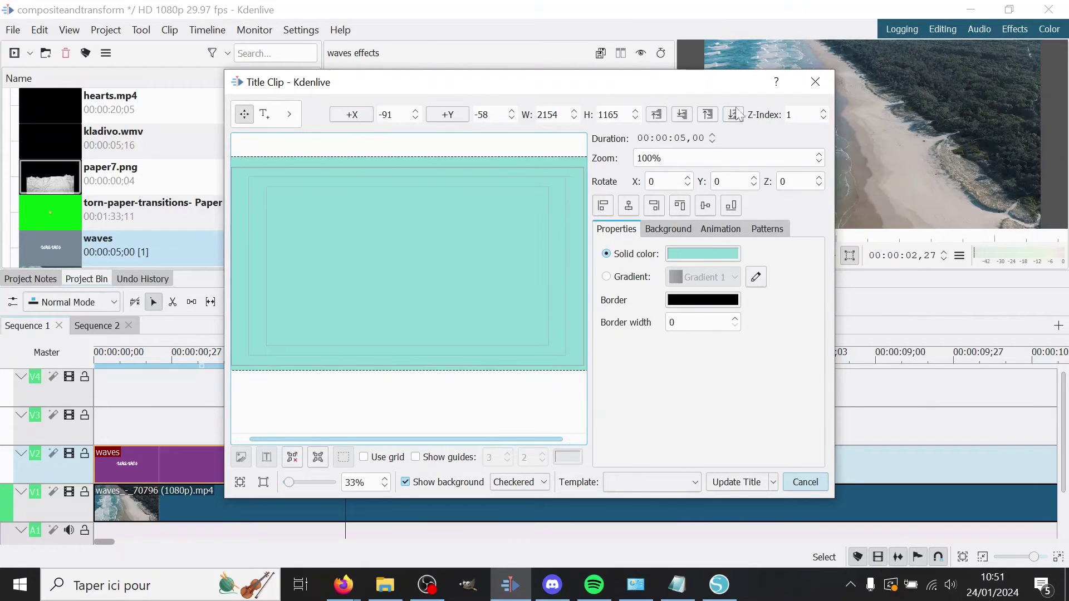
click(734, 114)
click(702, 254)
click(382, 189)
click(604, 425)
click(736, 482)
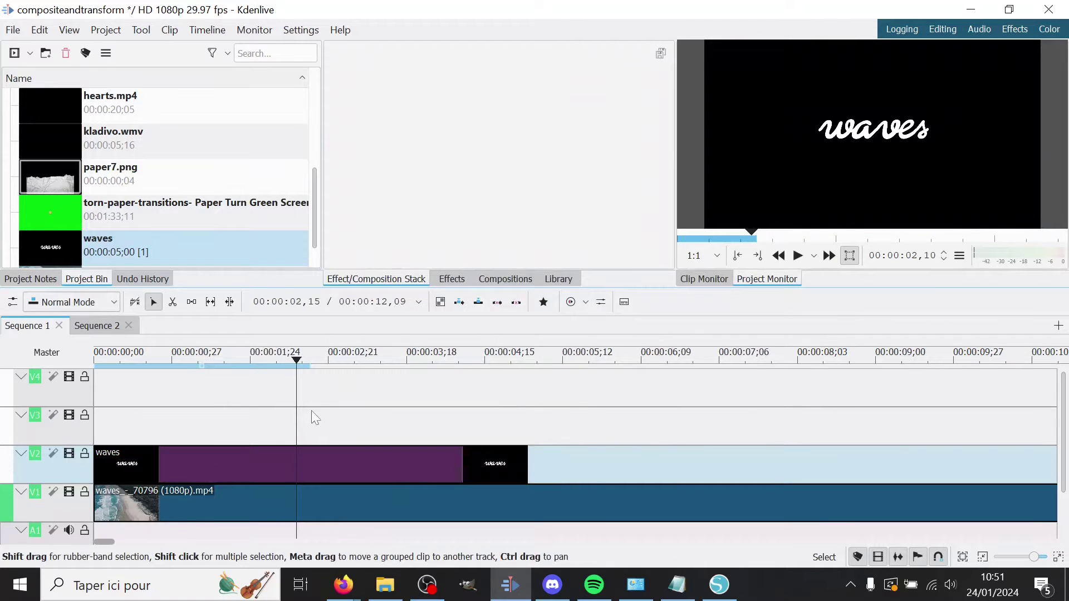
Add a keyframed Blur to the waves title rising from 0 to about 445
click(452, 278)
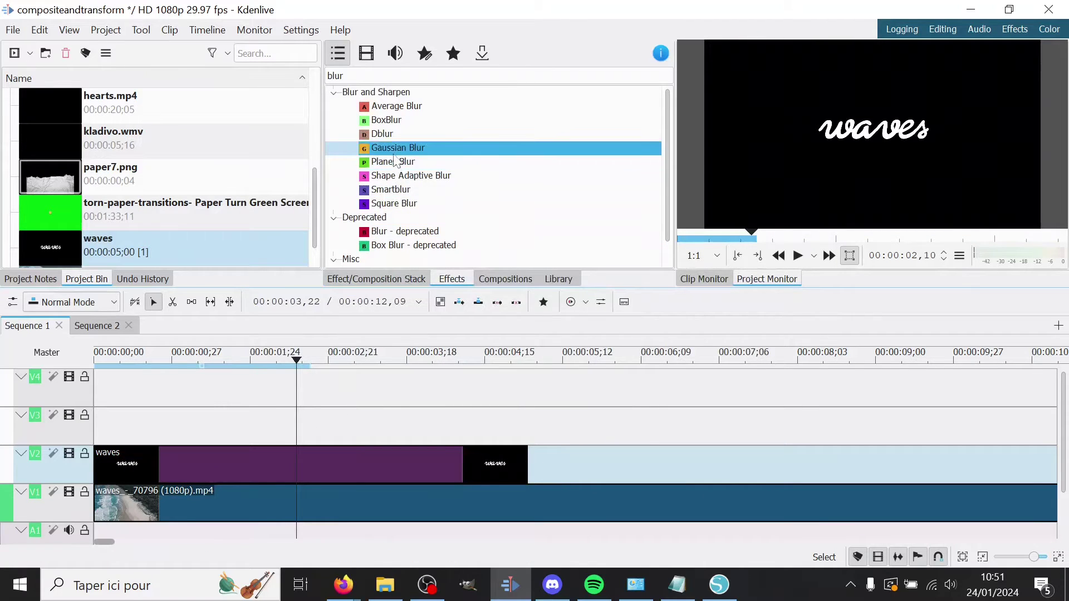
drag(406, 231, 424, 458)
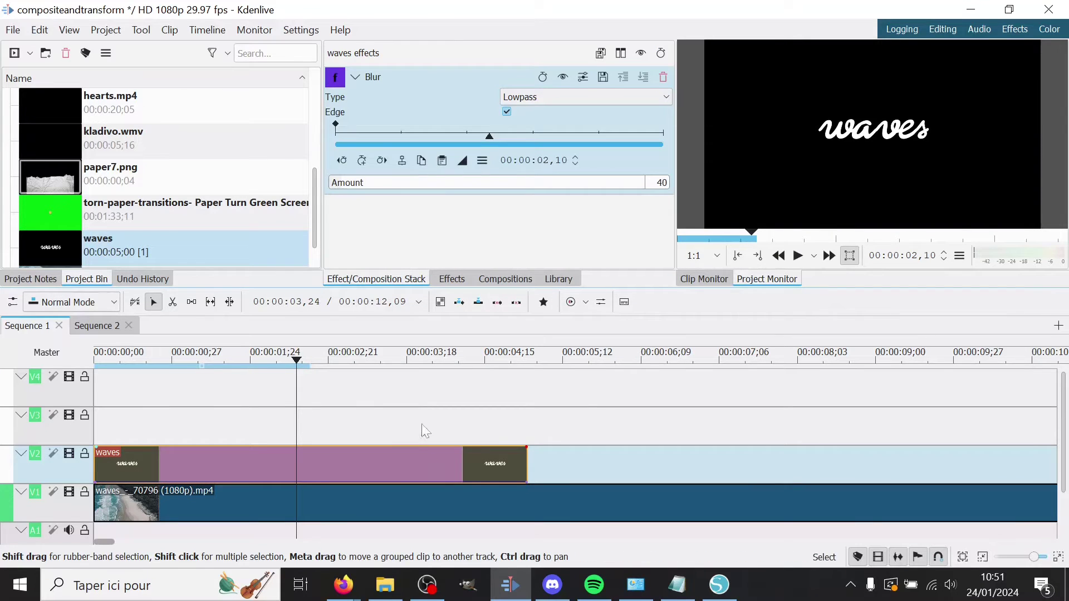
click(363, 161)
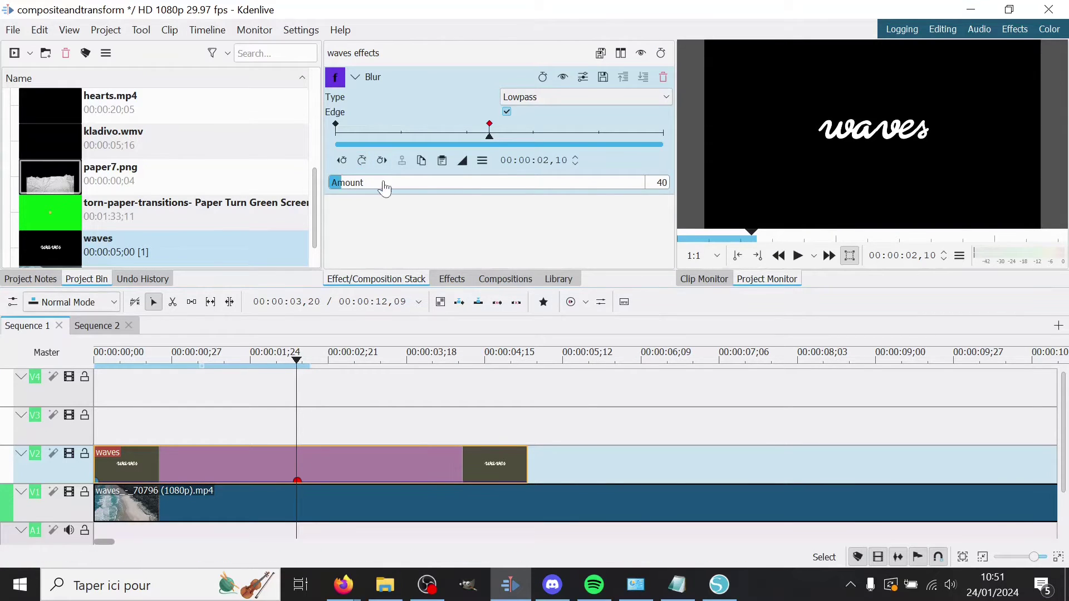
click(422, 184)
drag(428, 187, 489, 186)
key(Home)
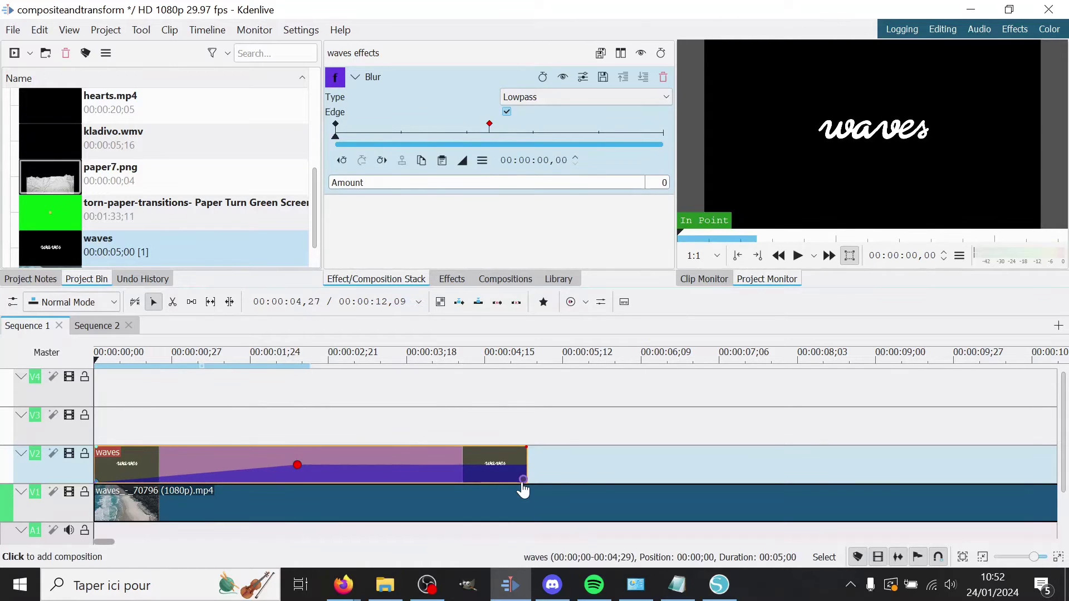
click(523, 490)
Switch the composition to Composite and transform in Screen mode and scrub to preview the blend
click(363, 54)
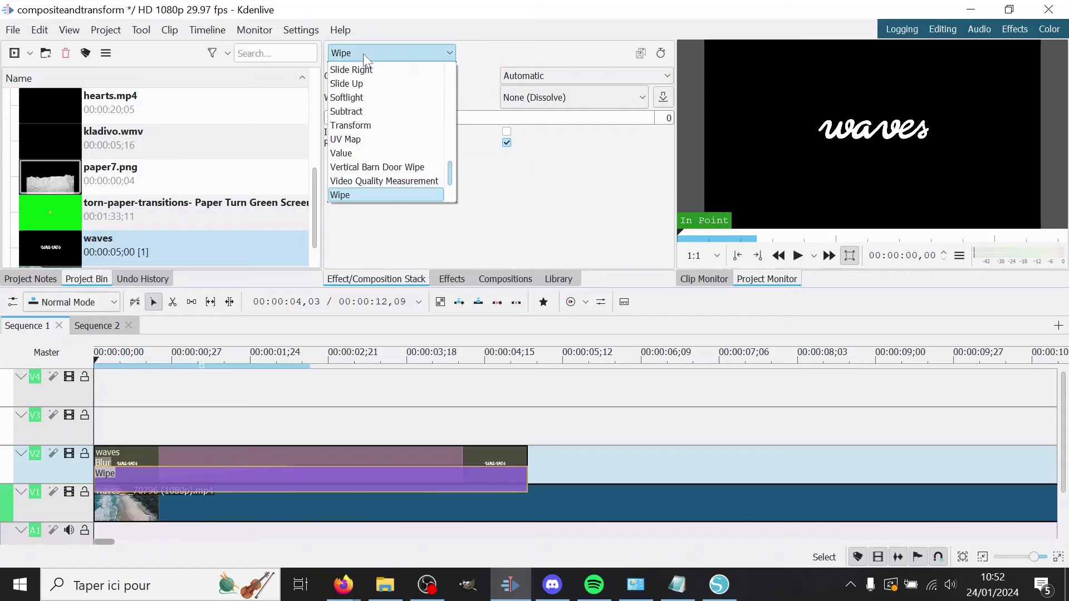
text(com)
key(Down)
key(Return)
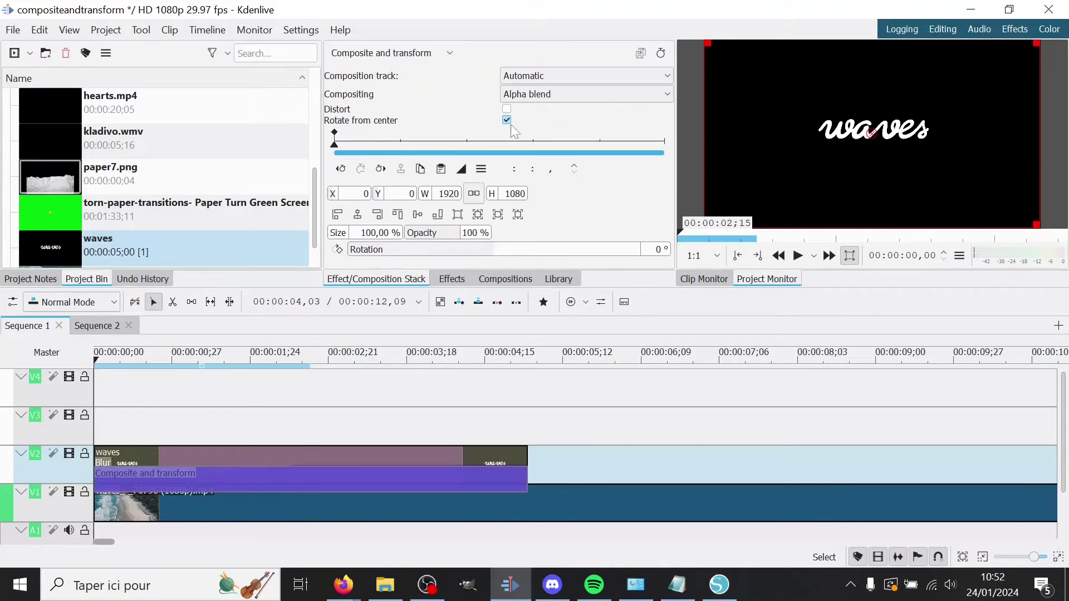
click(564, 94)
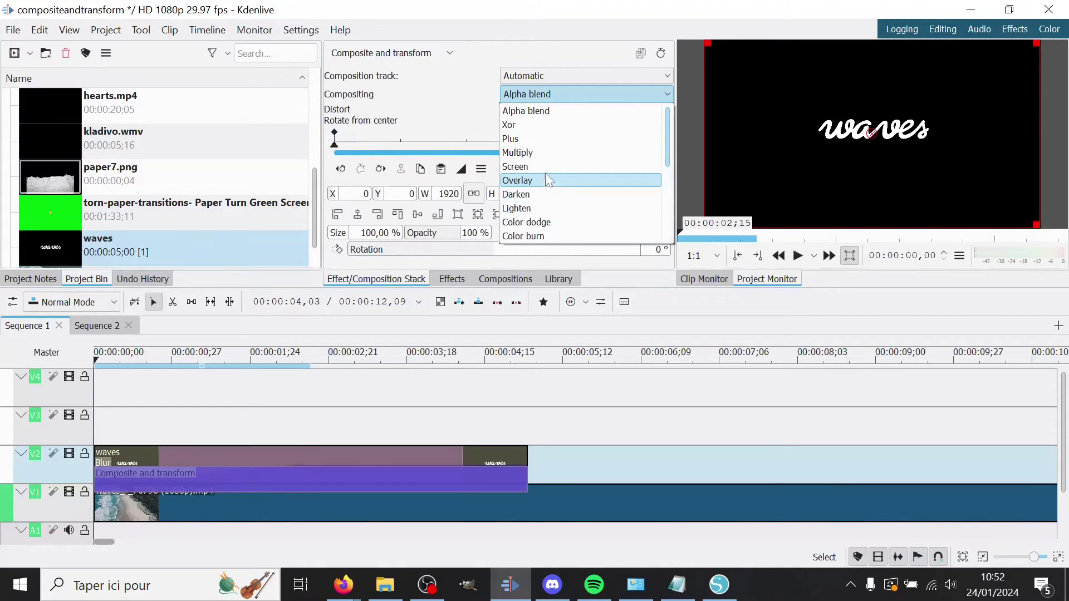
click(542, 167)
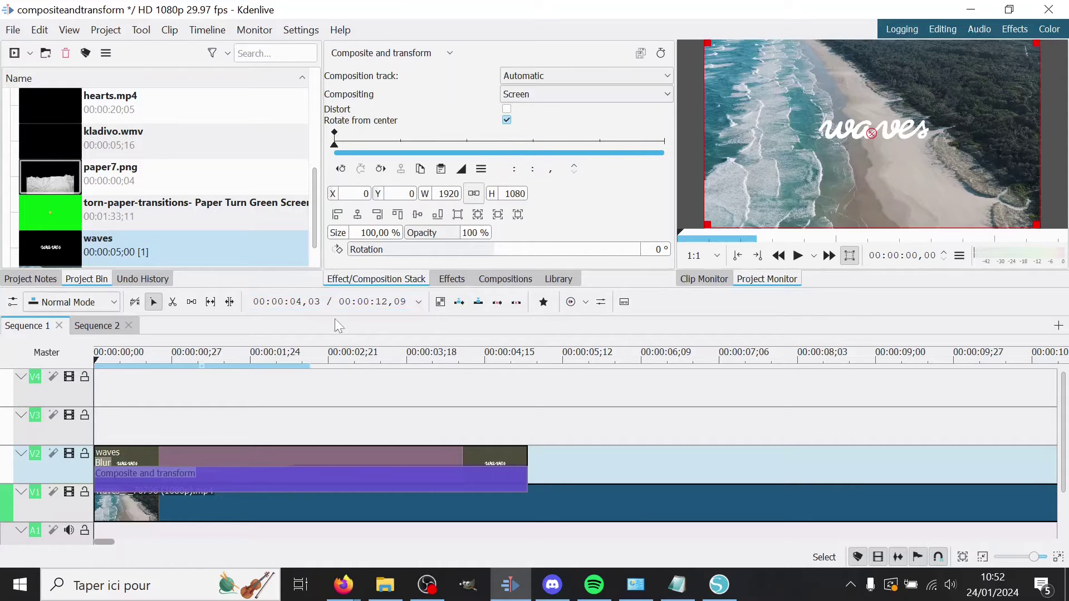
drag(178, 419, 333, 422)
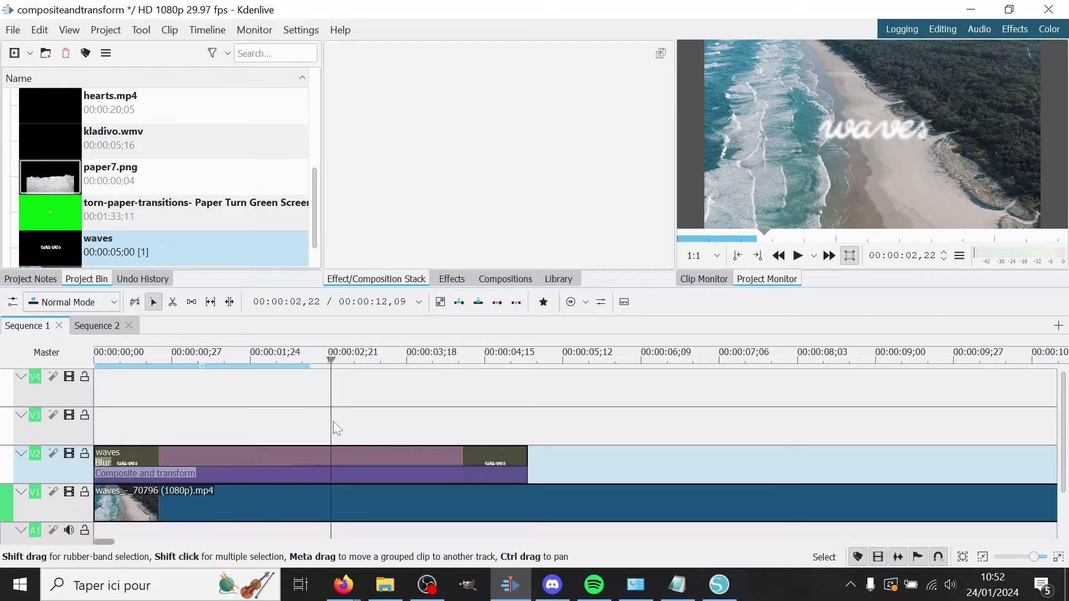
click(334, 473)
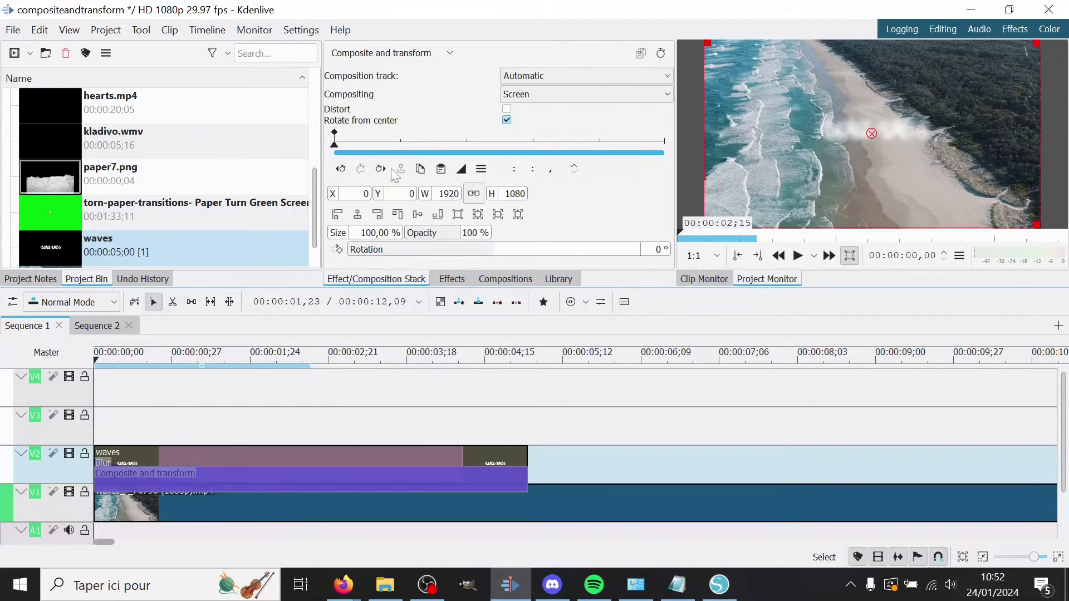
click(299, 451)
click(400, 128)
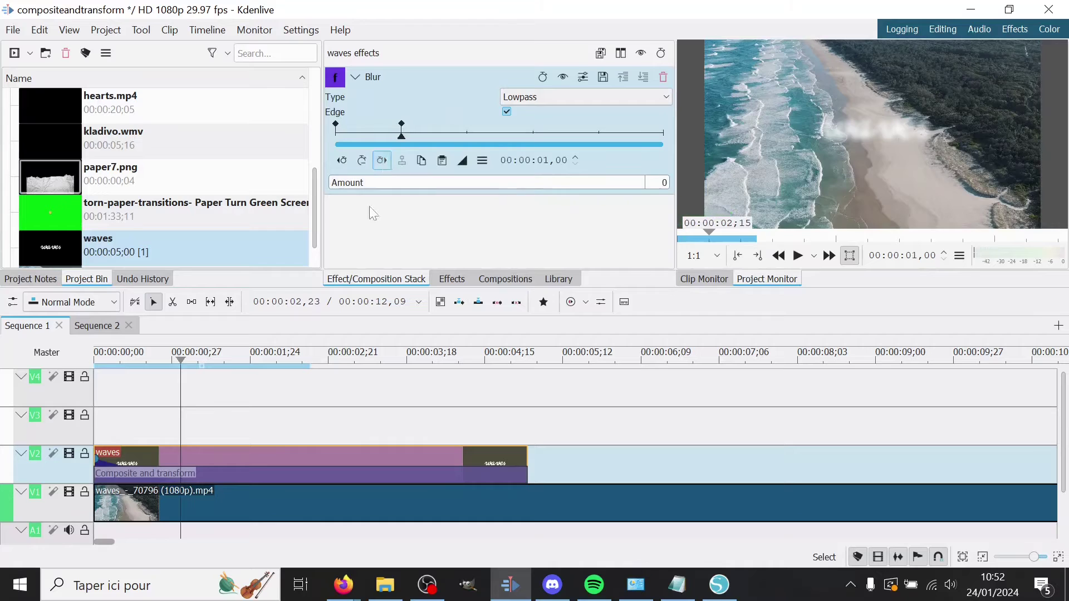
click(357, 474)
click(360, 168)
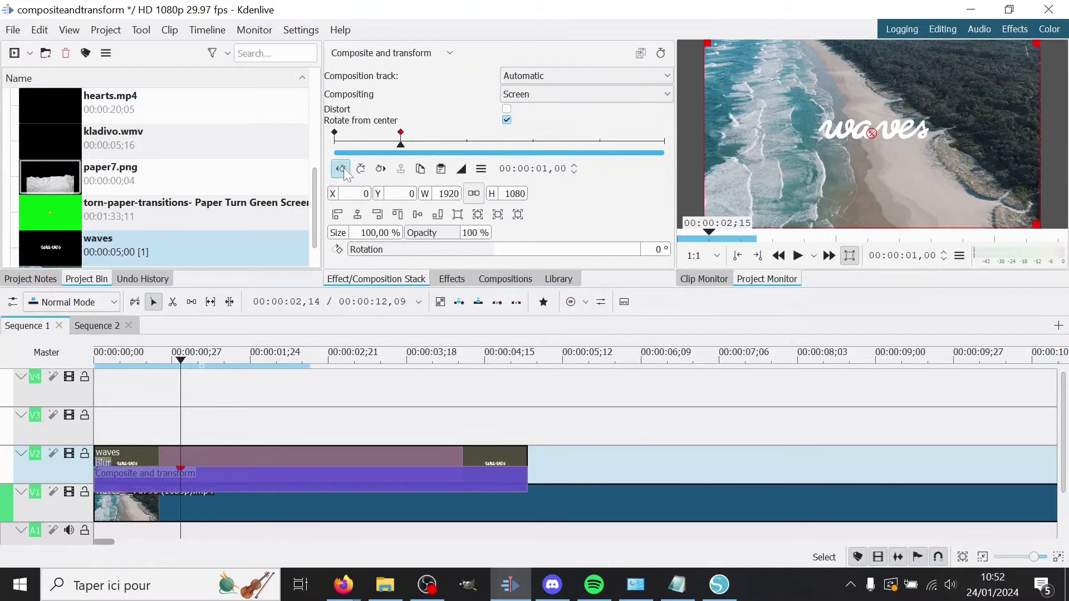
click(341, 169)
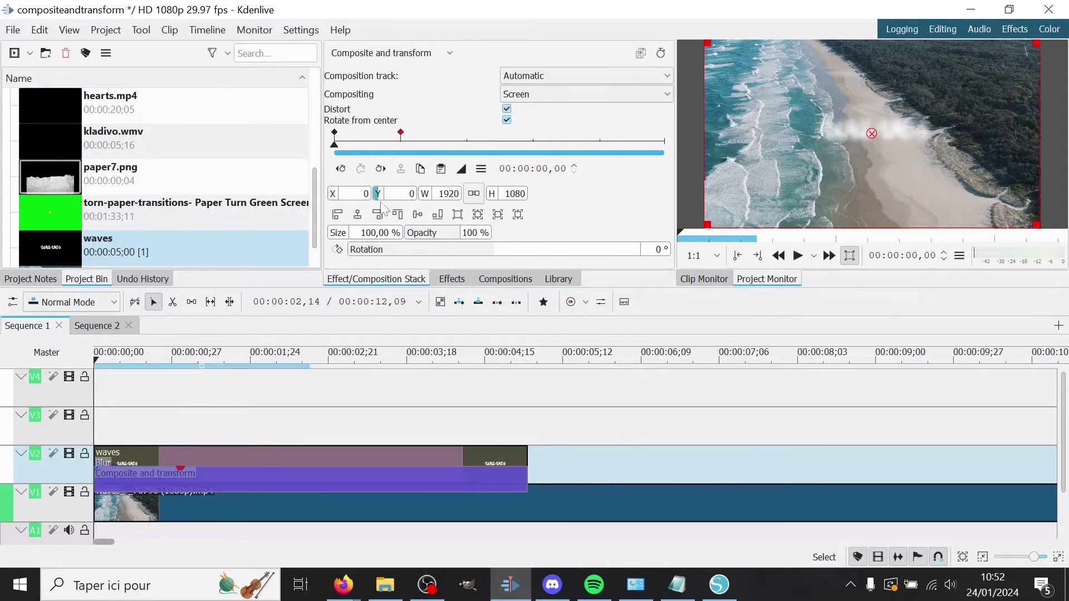
click(505, 108)
drag(346, 239, 378, 234)
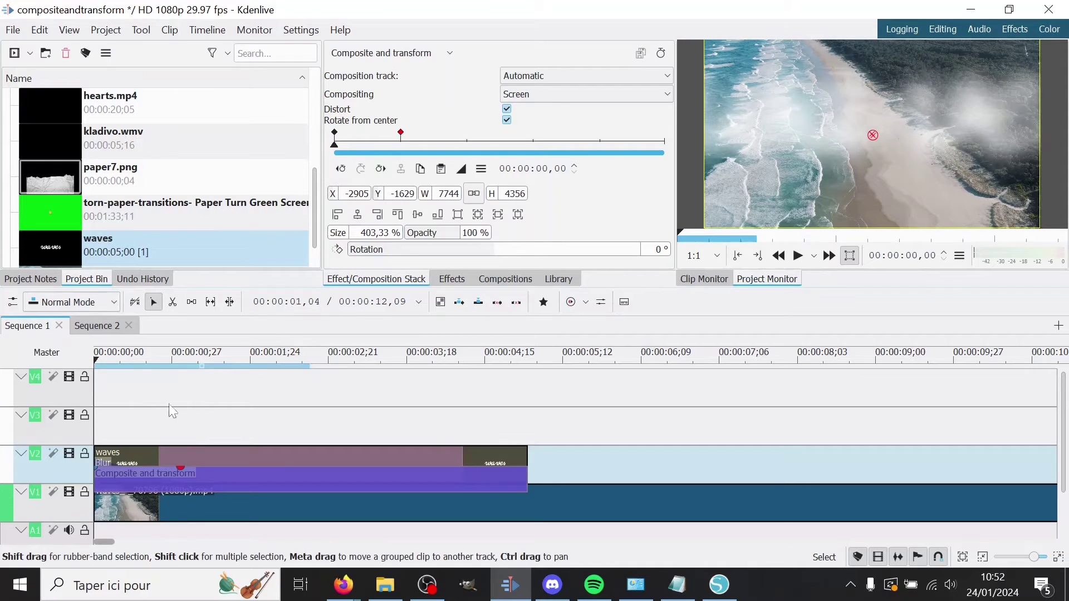
click(135, 416)
click(796, 255)
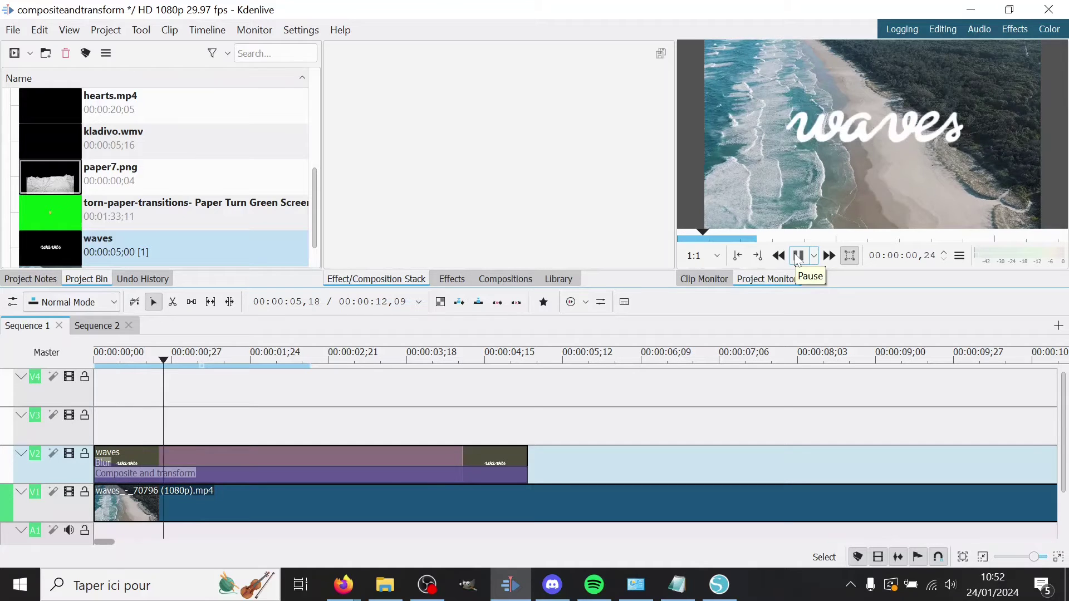
click(797, 257)
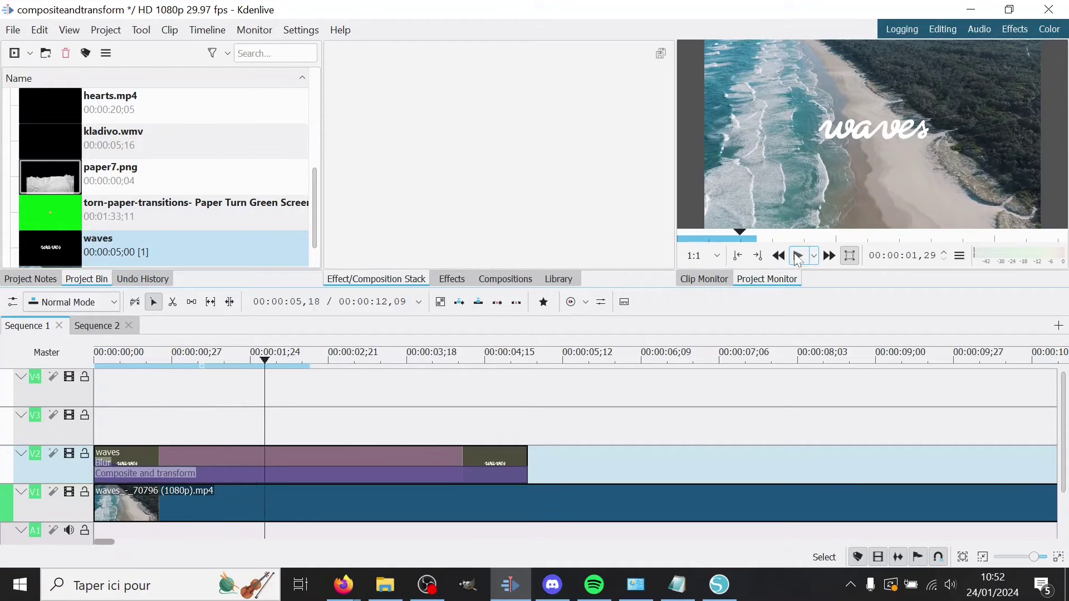
click(797, 258)
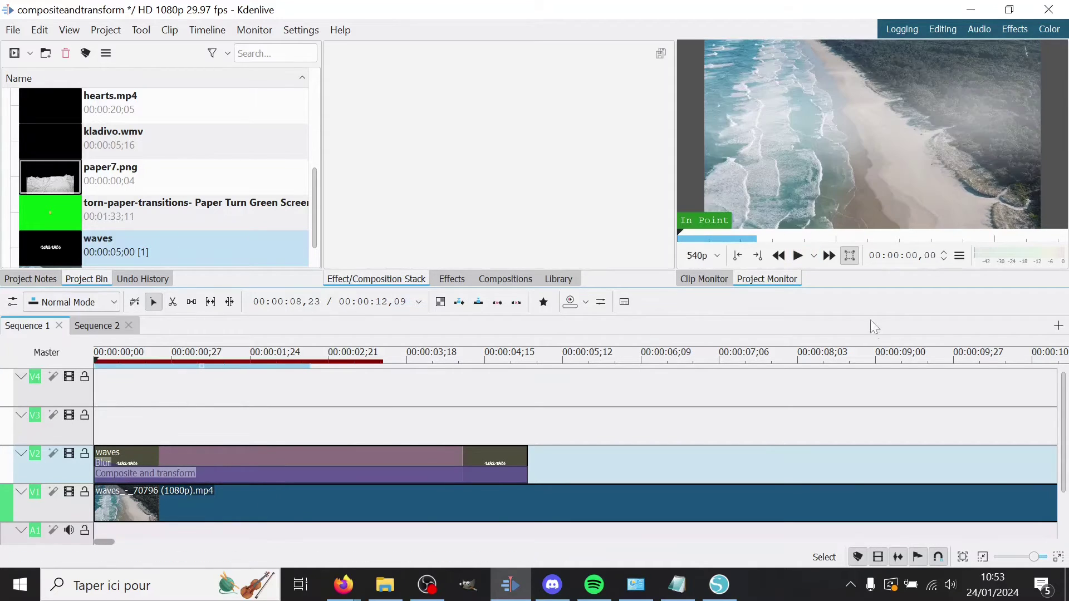
click(796, 257)
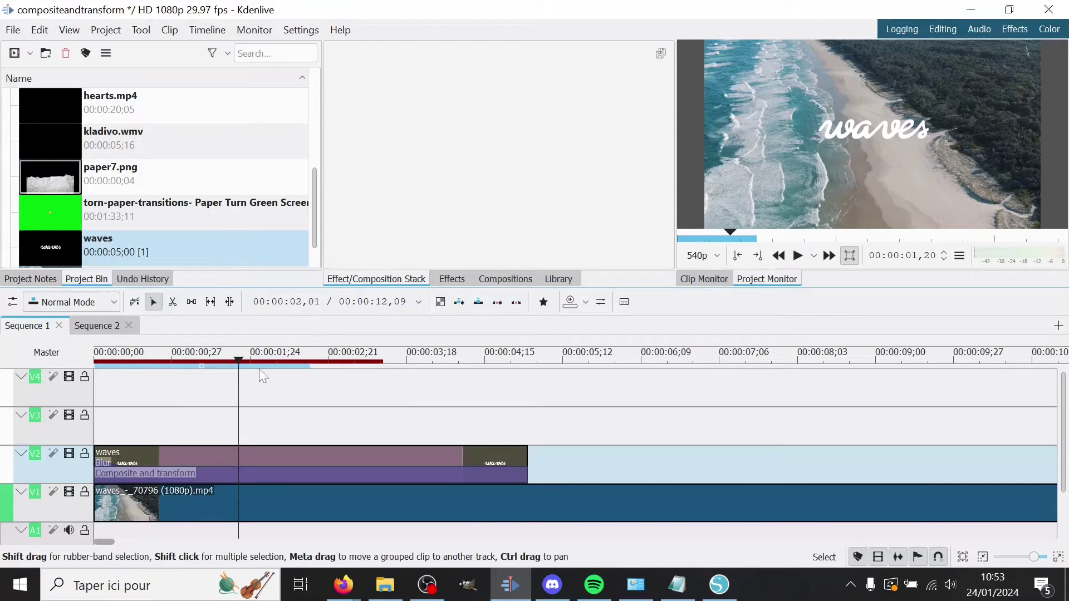
Make the waves text black and its background rectangle white, then update the title
double_click(53, 253)
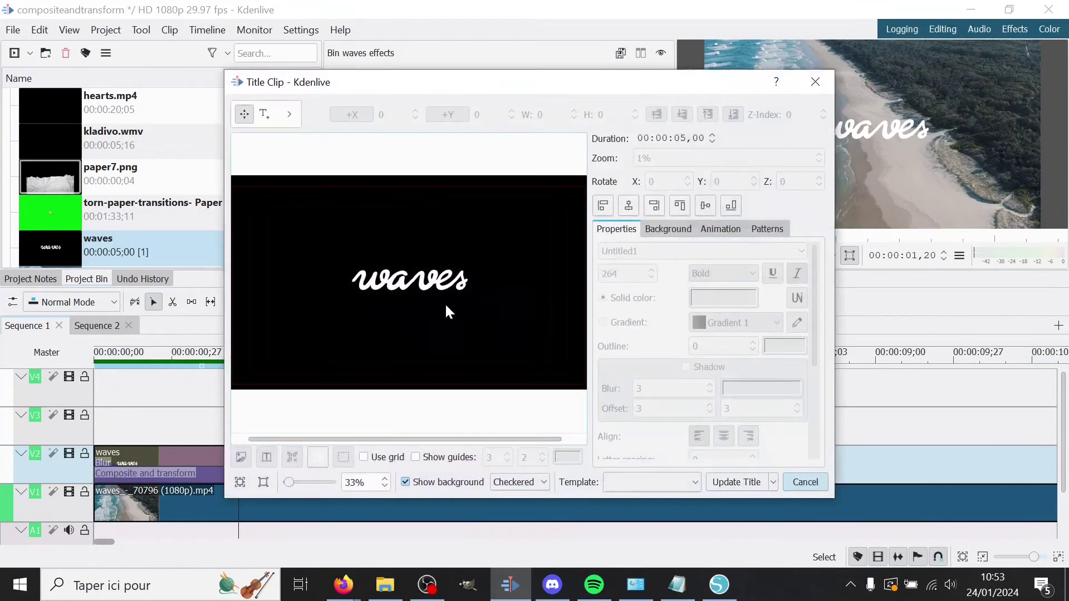
click(723, 301)
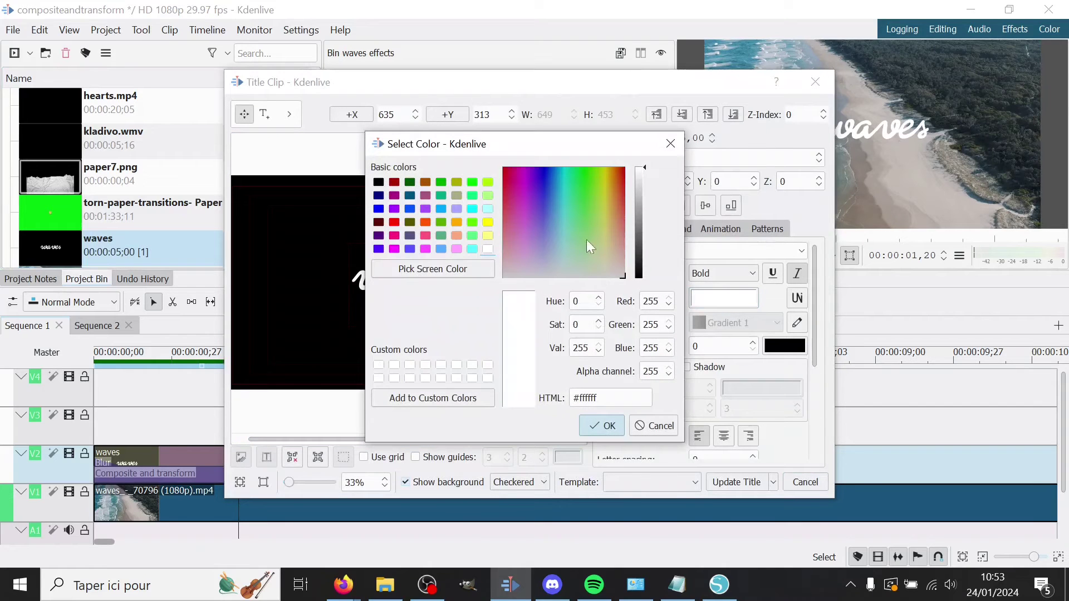
drag(643, 239, 643, 278)
click(602, 426)
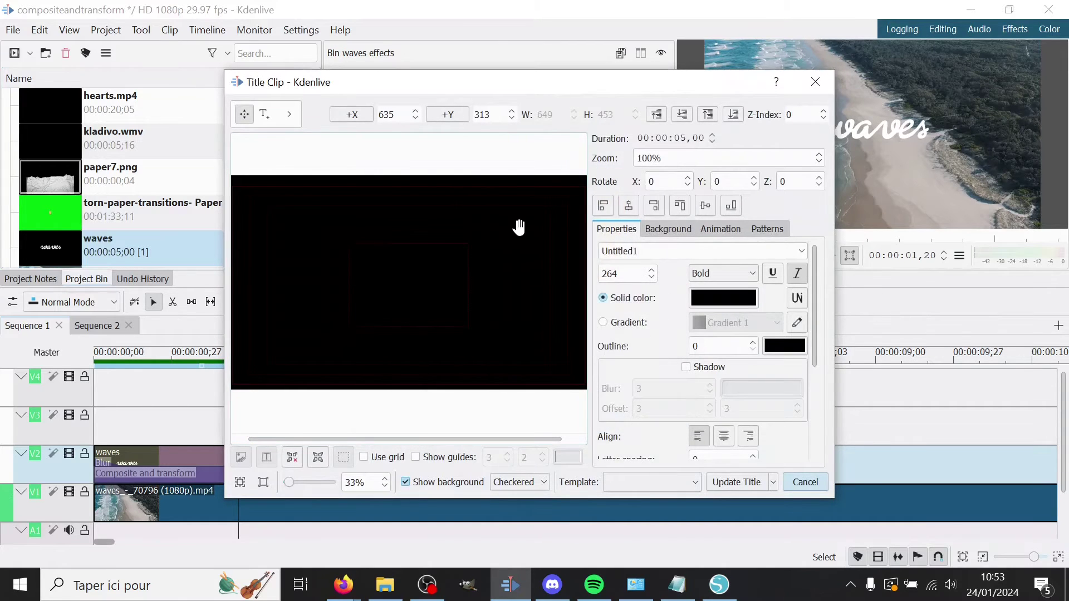
click(548, 229)
click(708, 254)
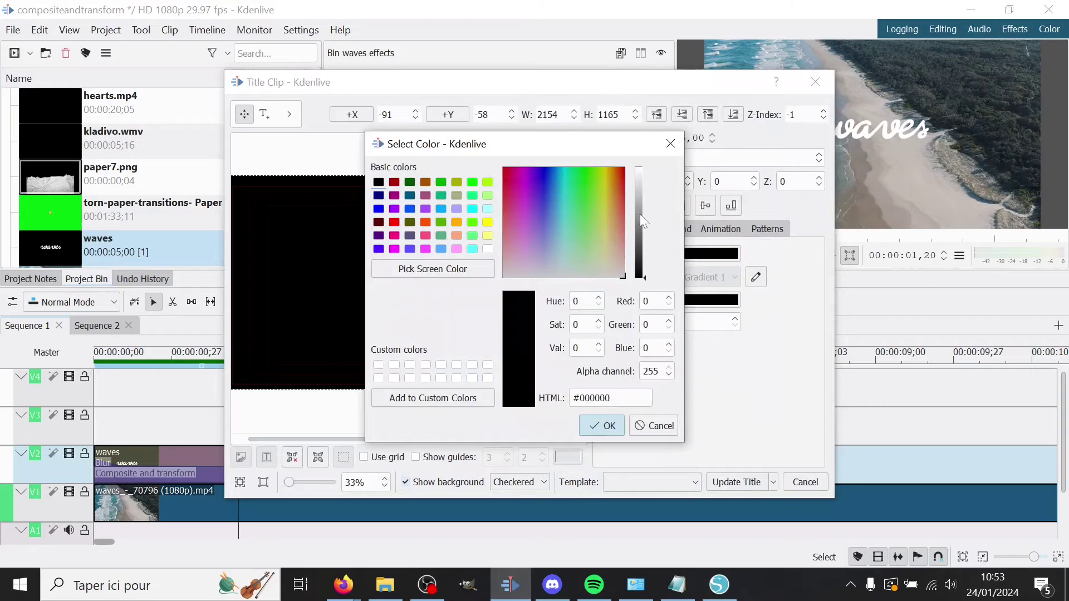
drag(643, 222, 639, 148)
click(602, 426)
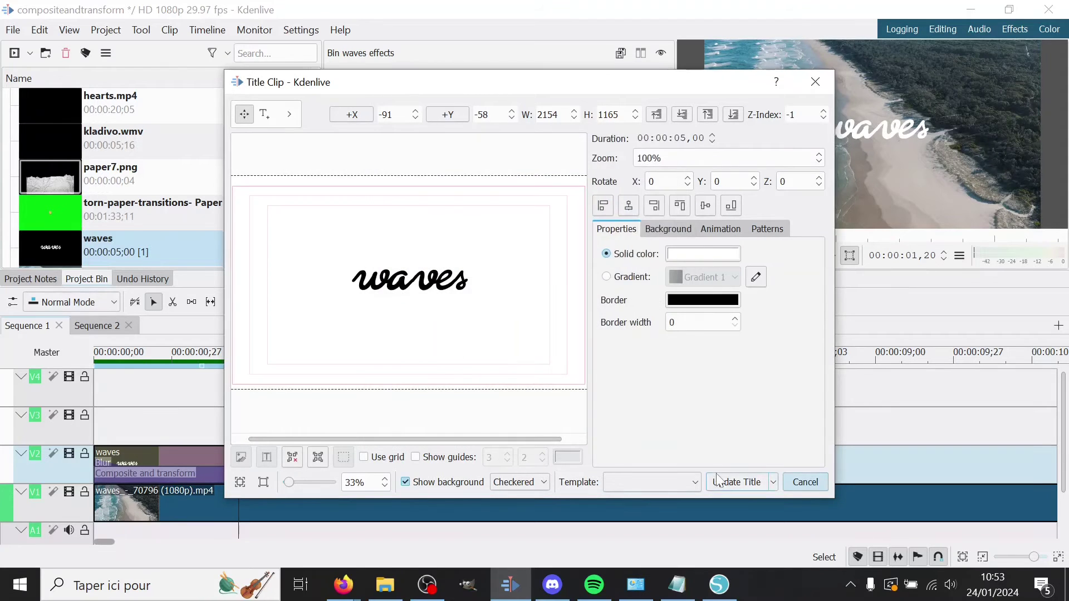
click(718, 482)
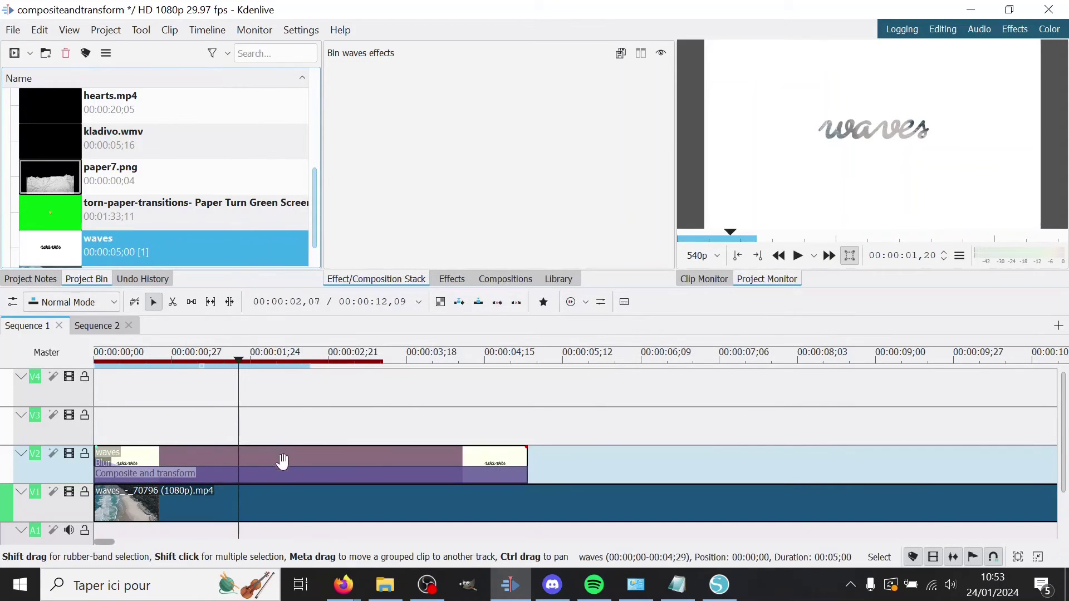
Set the Composite and transform composition's compositing mode to Multiply
click(260, 476)
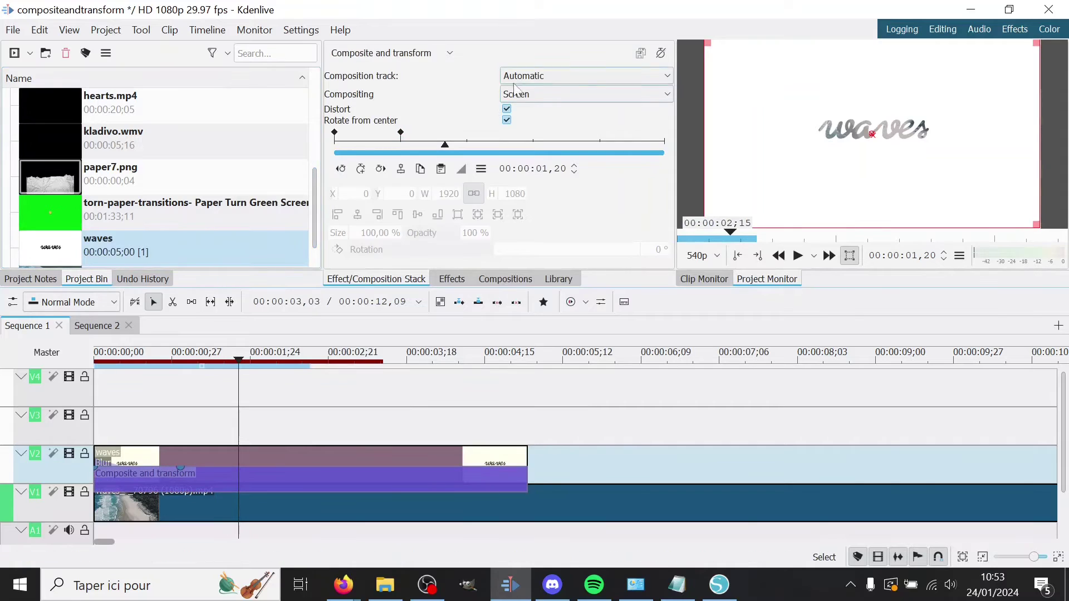
click(543, 93)
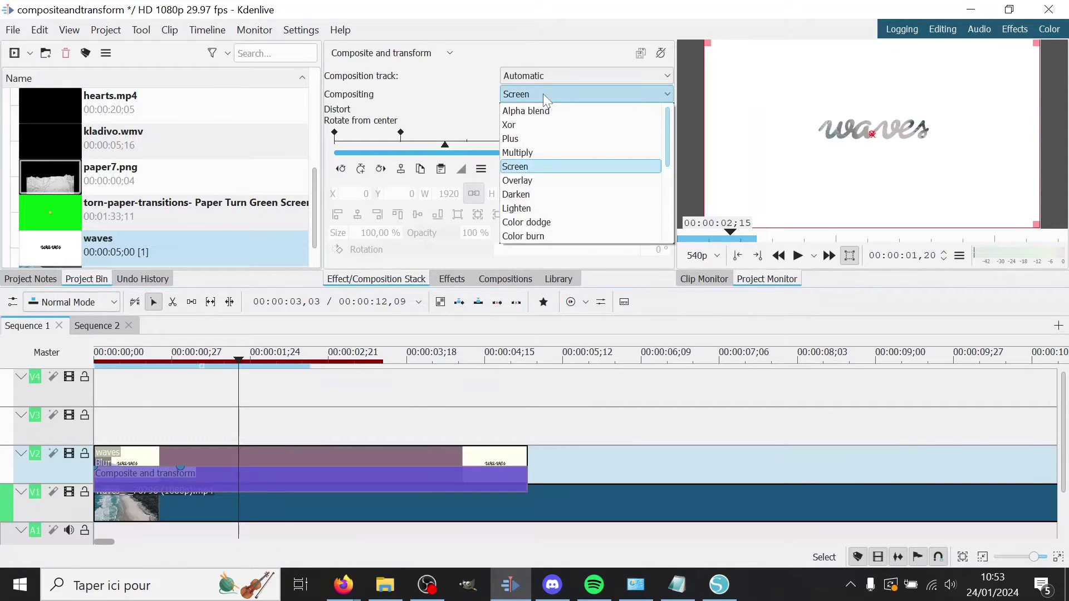
click(535, 151)
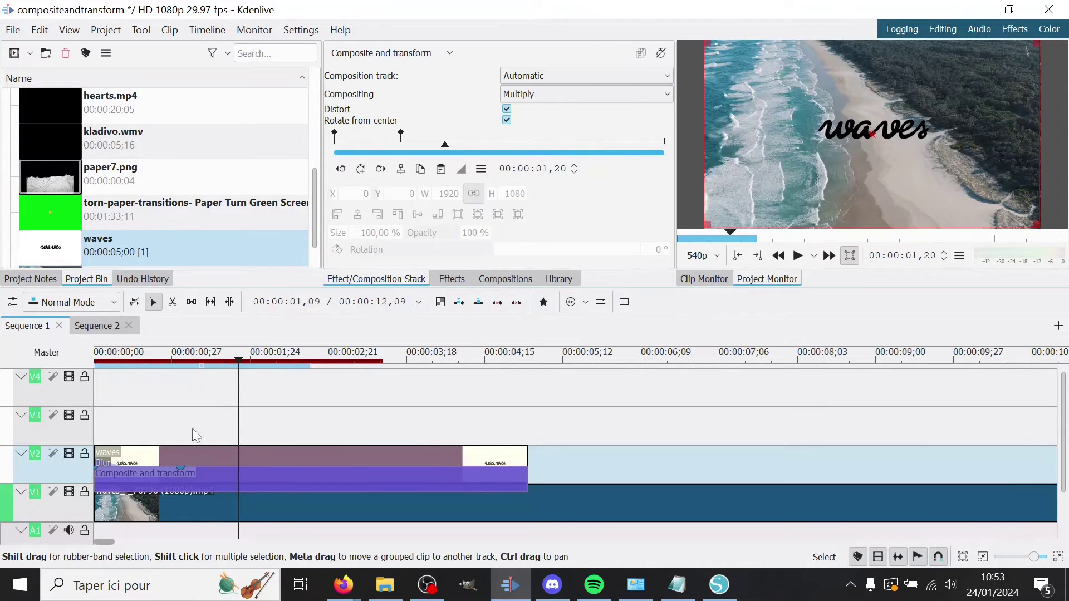
click(196, 434)
Move the V1 beach clip later so it starts near the end of paper7.png
click(124, 437)
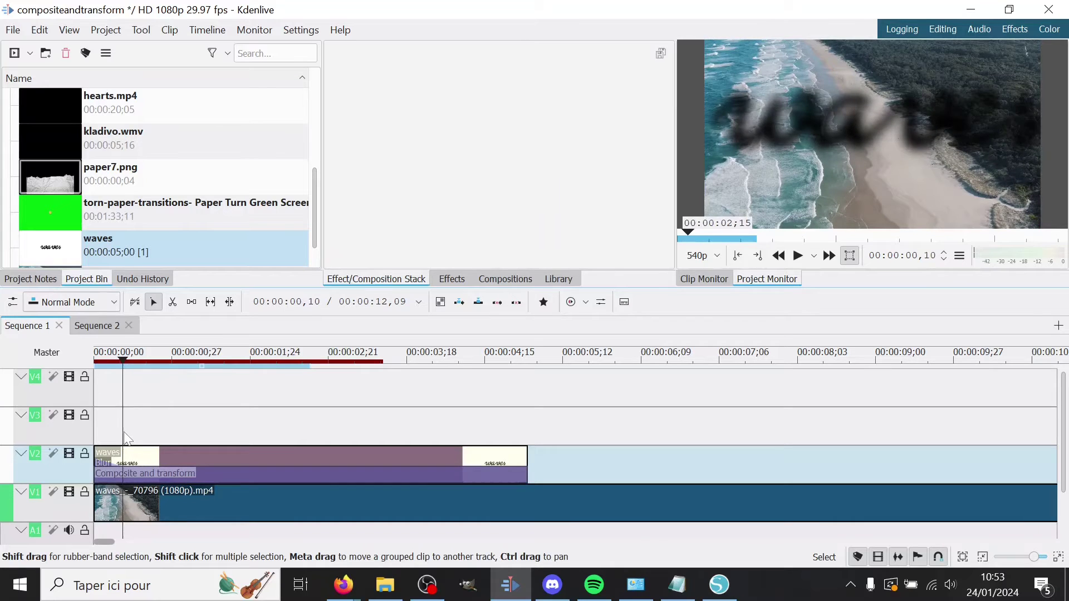
click(291, 447)
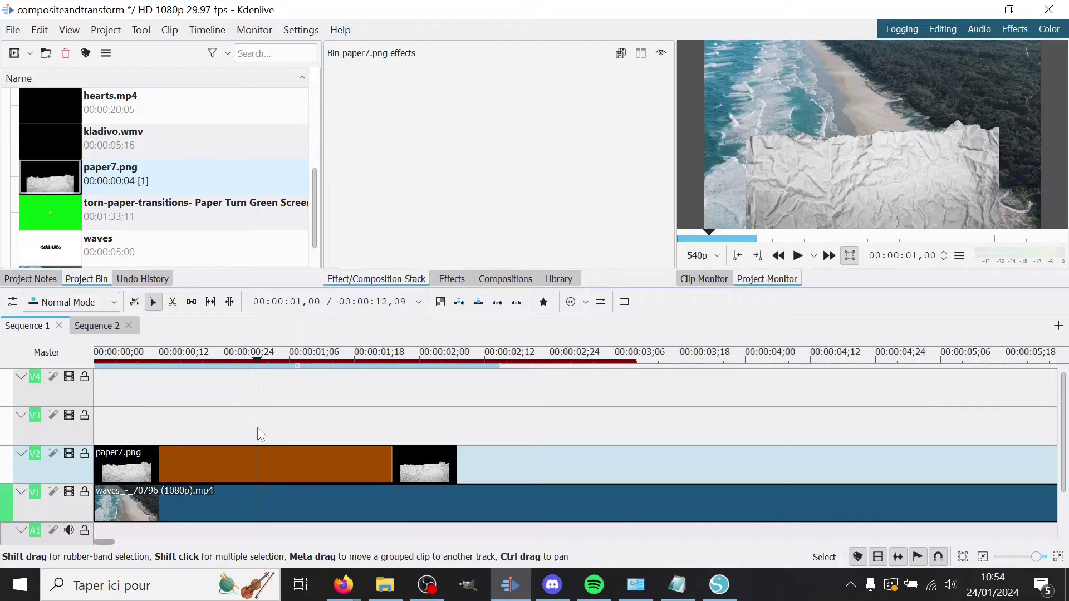
drag(236, 499, 551, 504)
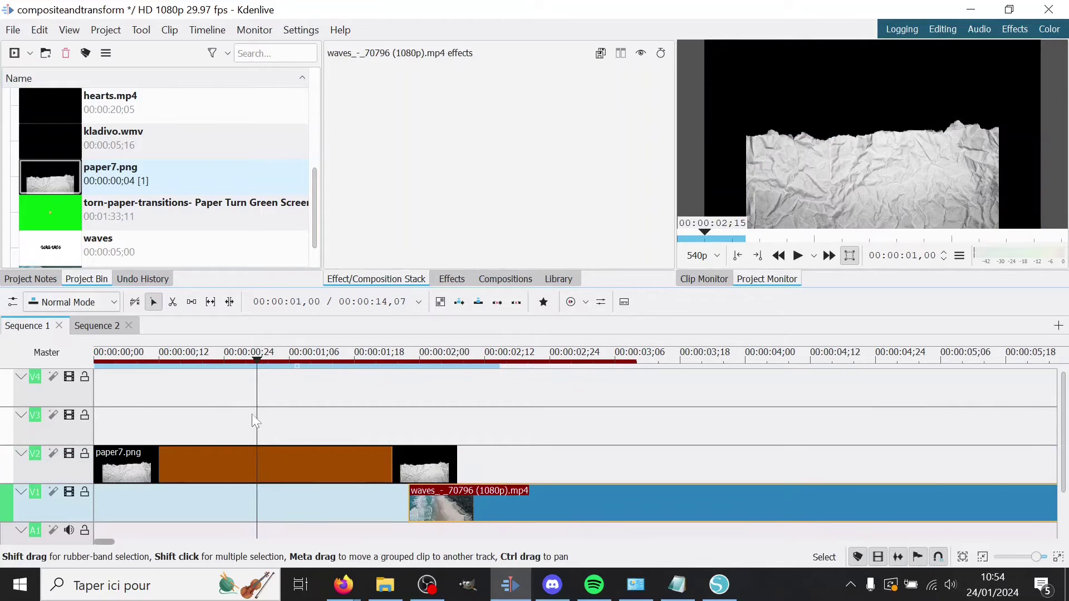
click(115, 29)
Create a dark blue 'Paper' title clip and place it on track V3 at the start
click(150, 114)
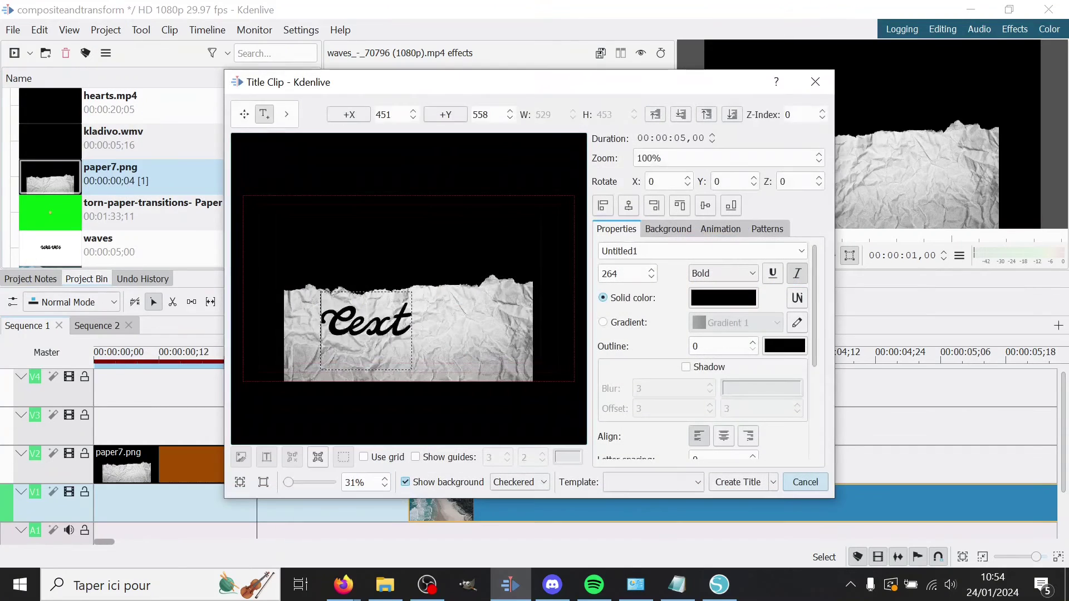
text(Paper)
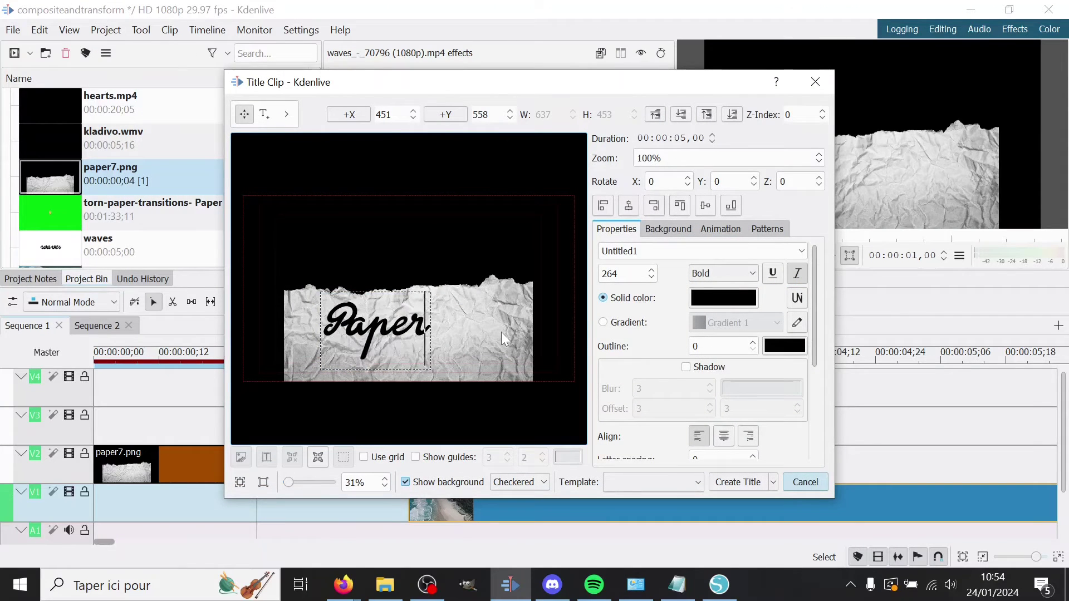
click(724, 298)
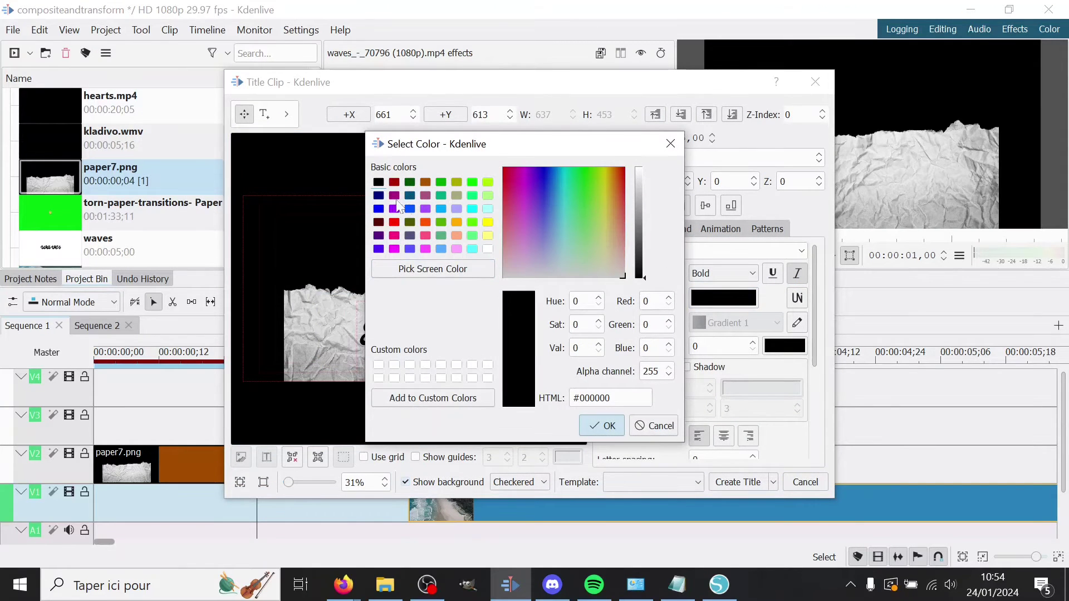
click(378, 196)
click(602, 426)
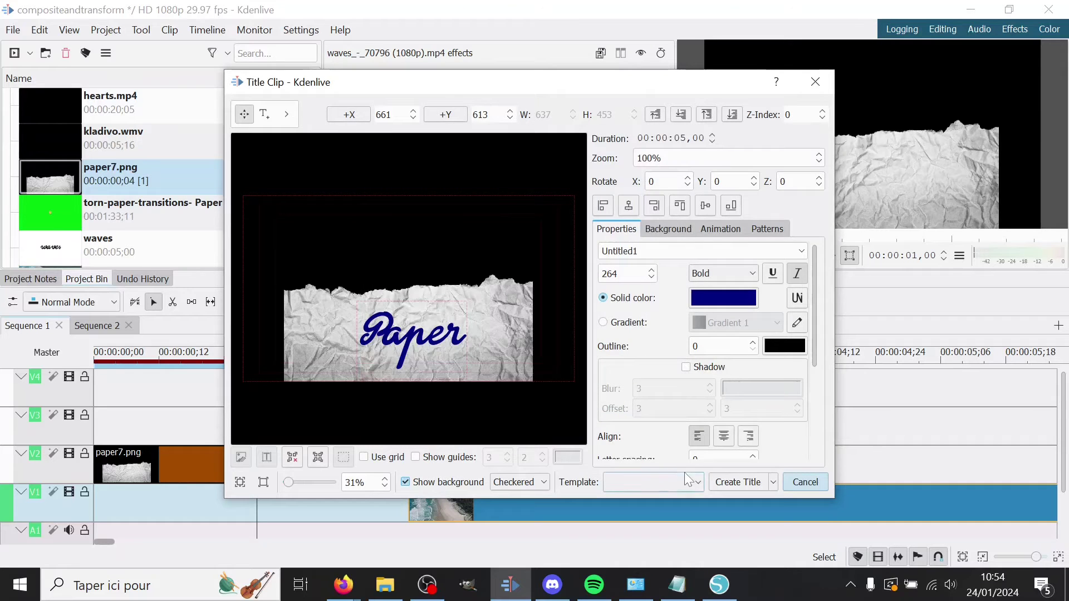
click(738, 482)
drag(152, 178, 770, 425)
Trim the Paper title to end with paper7.png and add a Composite and transform composition
drag(902, 432, 455, 432)
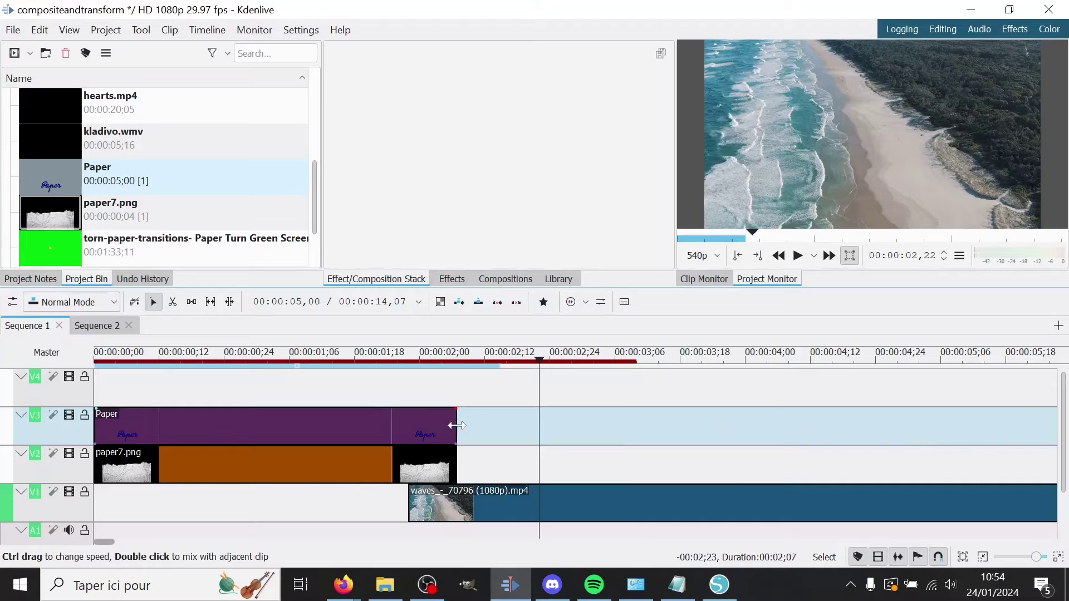
click(446, 442)
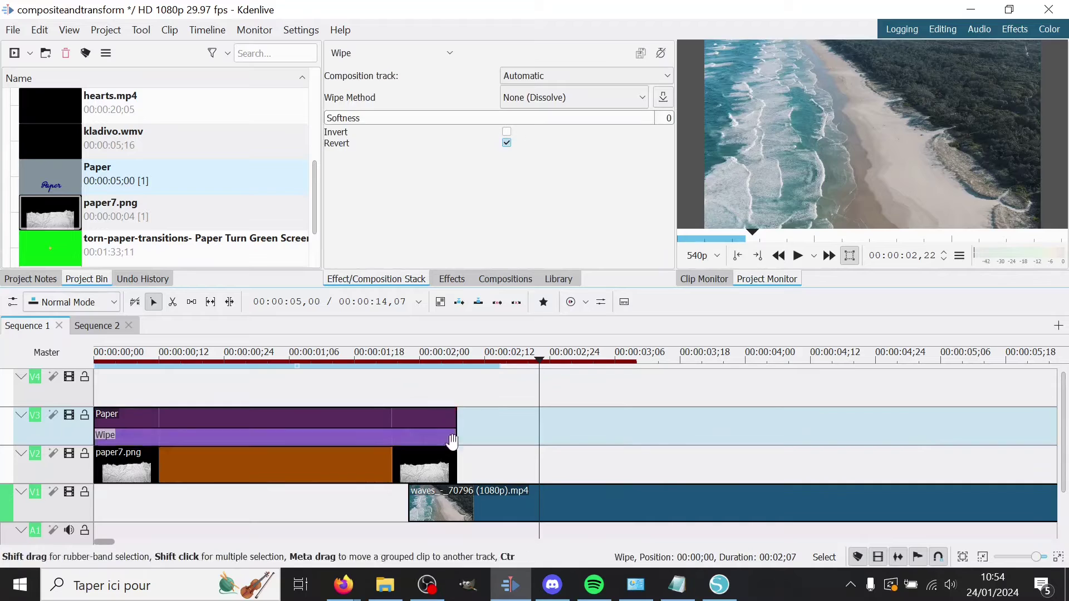
click(419, 52)
key(Home)
key(Down)
key(Down)
key(Down)
key(Escape)
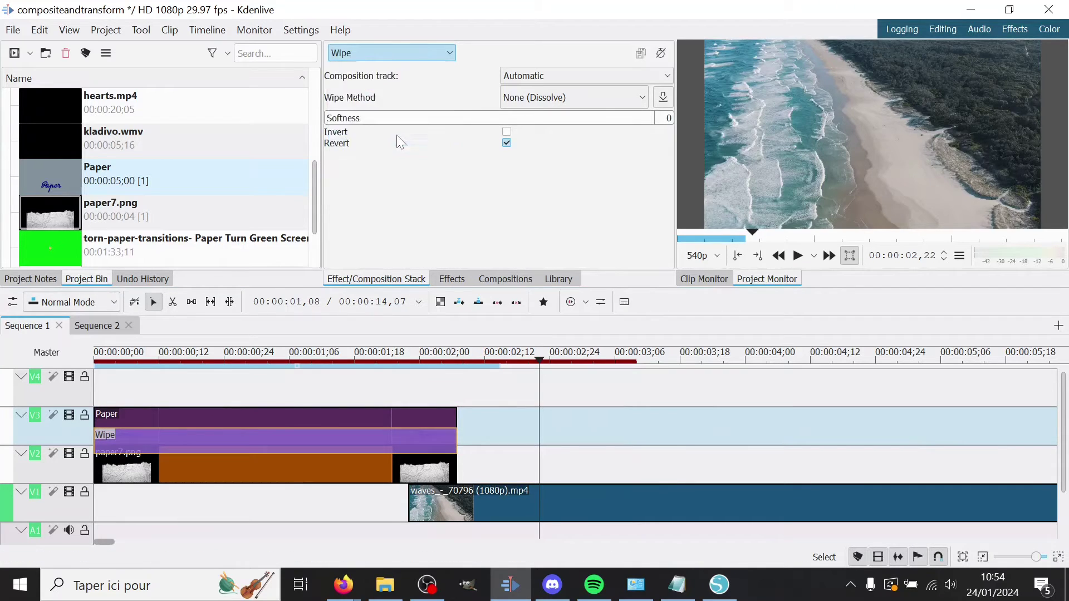
click(256, 432)
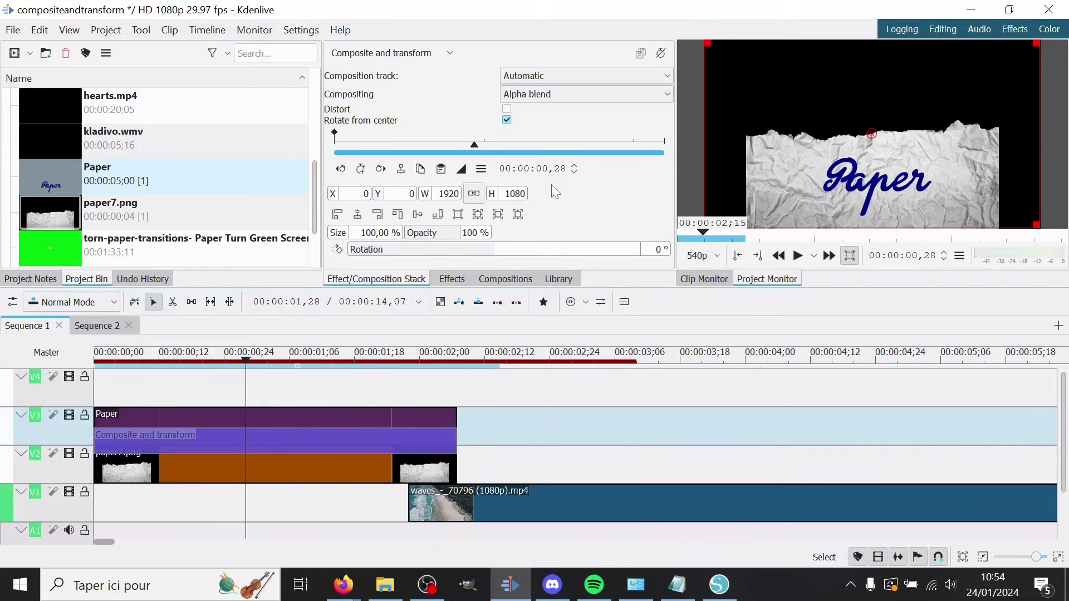
Set the compositing mode to Color burn and enlarge the preview to inspect the blend
scroll(542, 96, down, 3)
scroll(541, 96, down, 3)
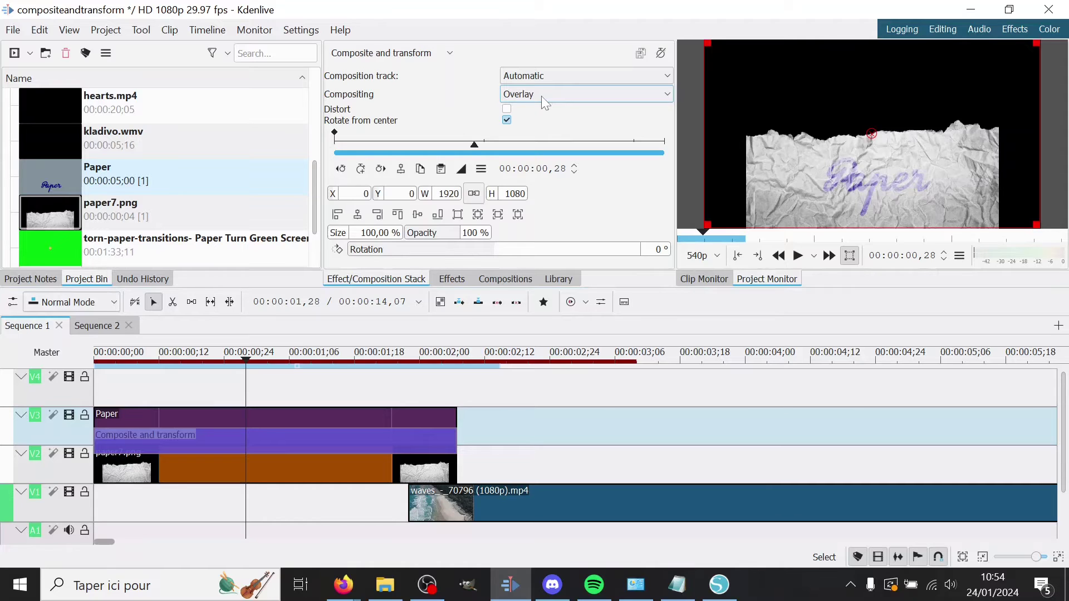
scroll(541, 96, down, 2)
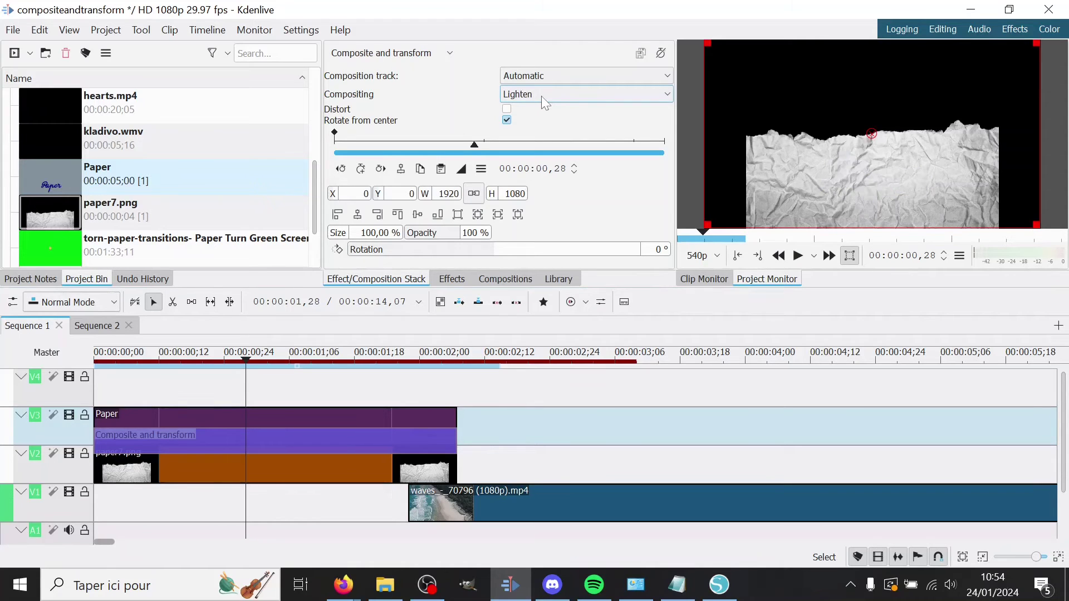
scroll(545, 103, down, 2)
scroll(545, 104, up, 1)
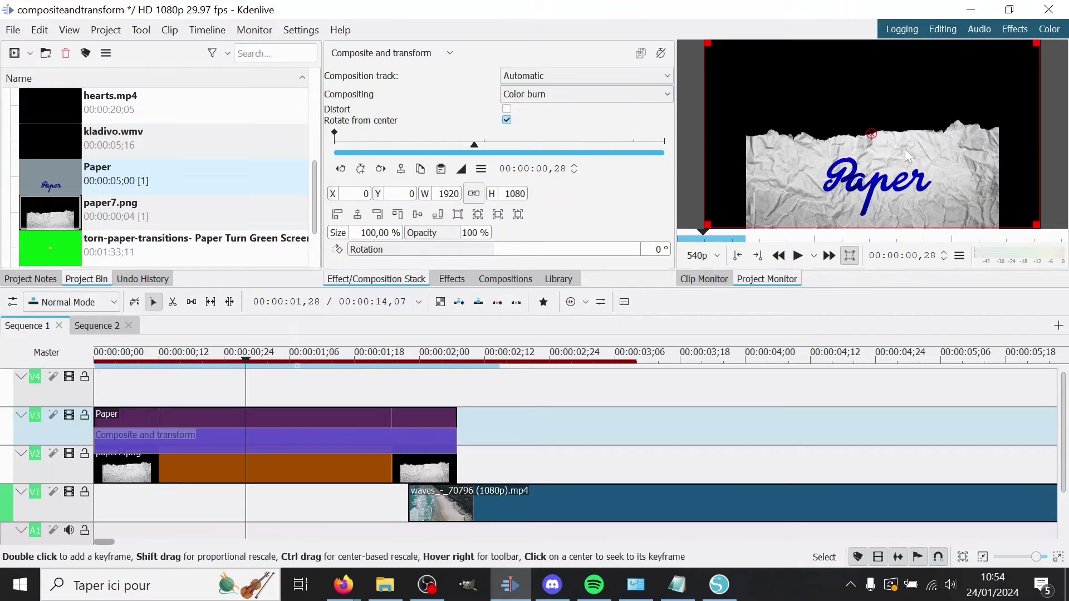
mouse_move(1061, 167)
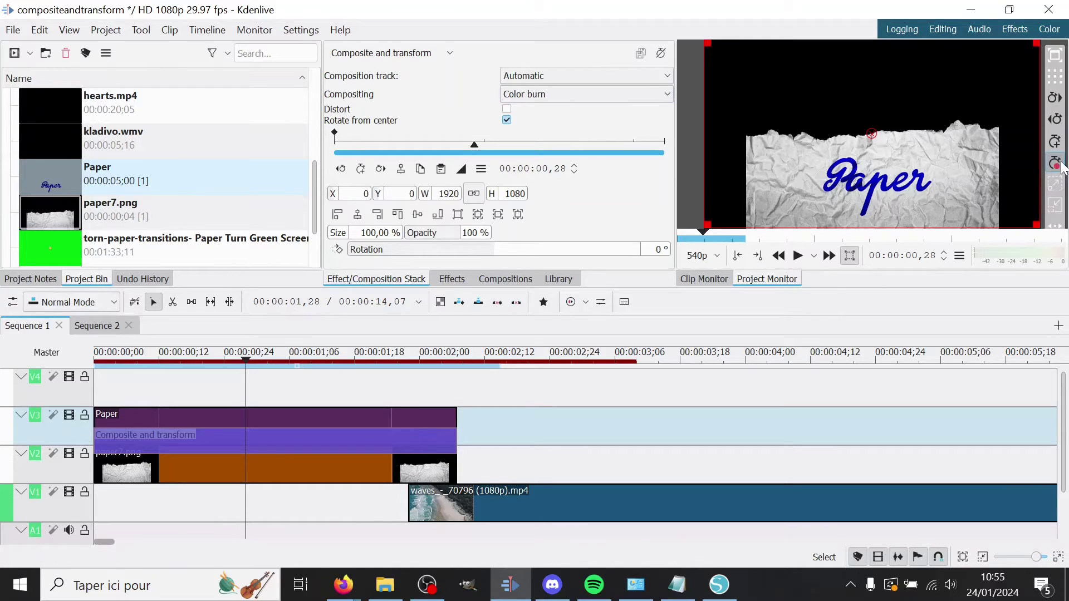
click(1058, 192)
Compare Soft light, Bitwise nor and Destination out compositing, settling on Hard light
click(1058, 192)
click(1058, 192)
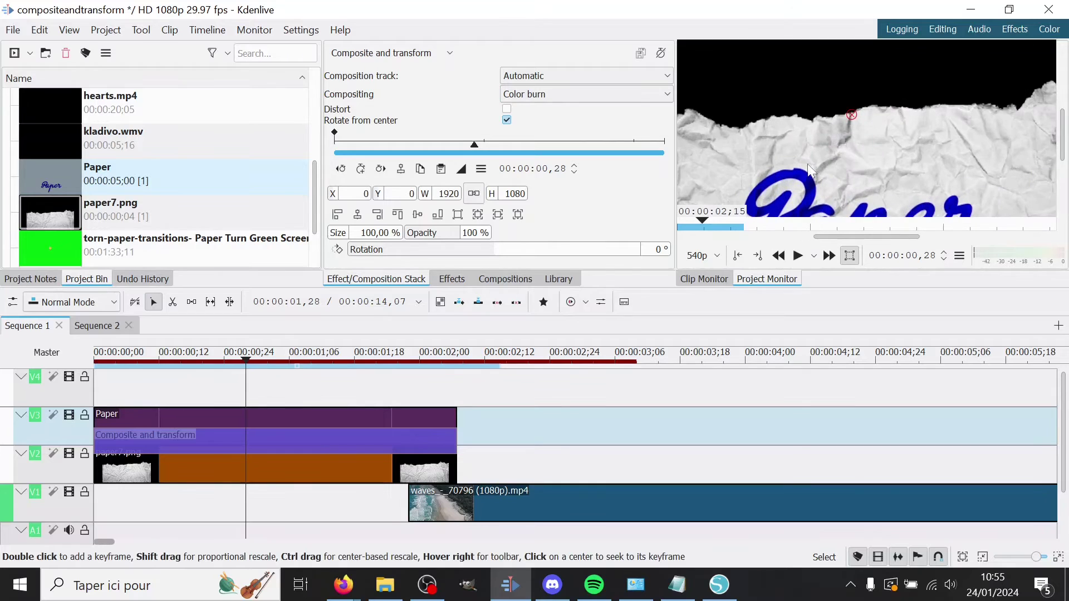
scroll(810, 169, down, 4)
scroll(1063, 148, down, 2)
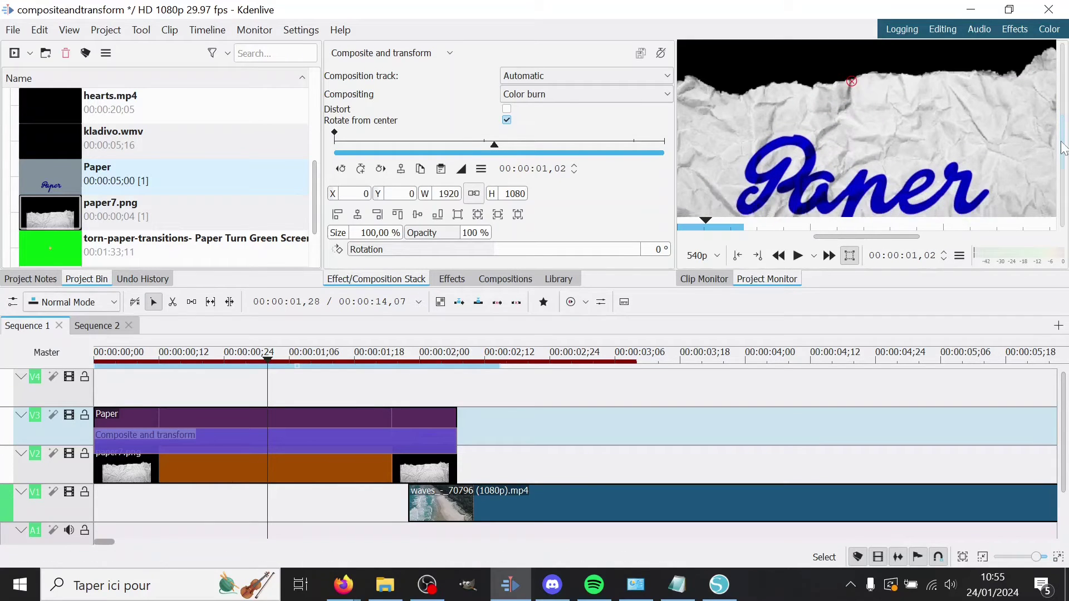
scroll(1064, 147, down, 2)
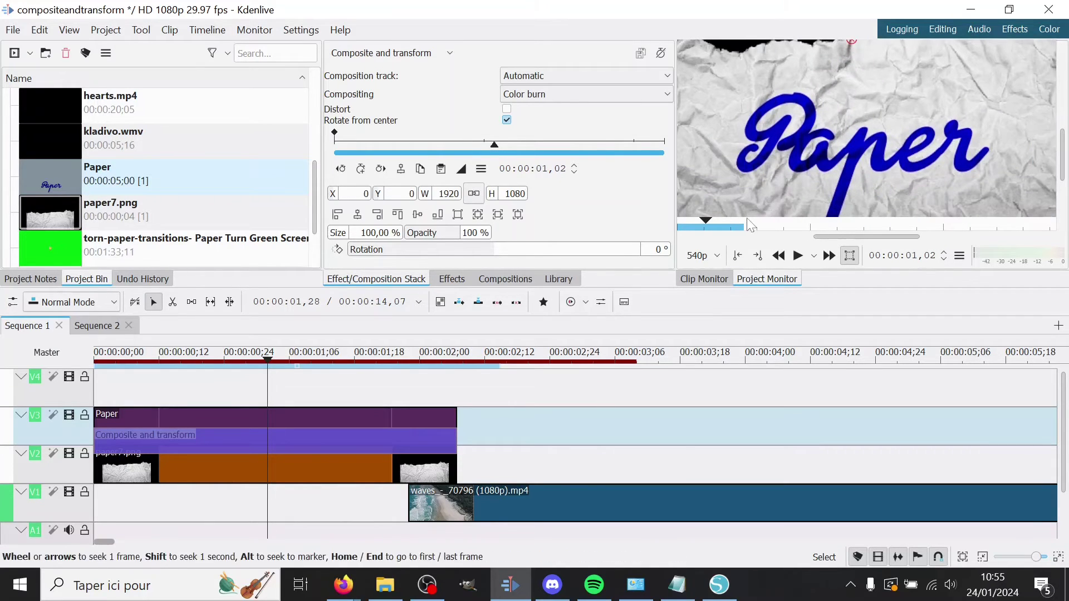
scroll(549, 92, down, 2)
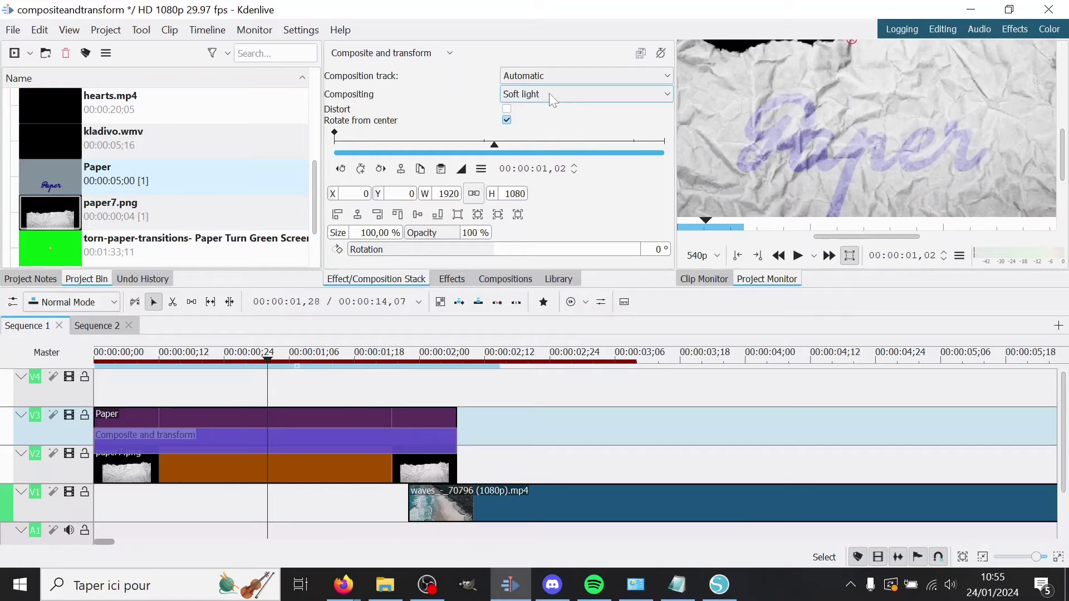
scroll(548, 92, down, 6)
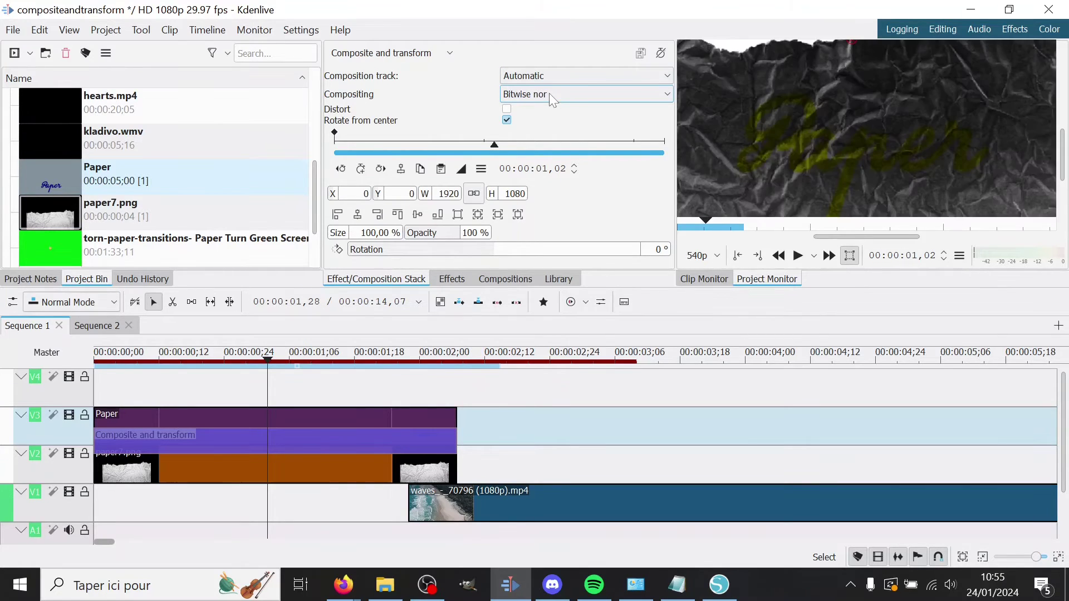
scroll(551, 98, down, 5)
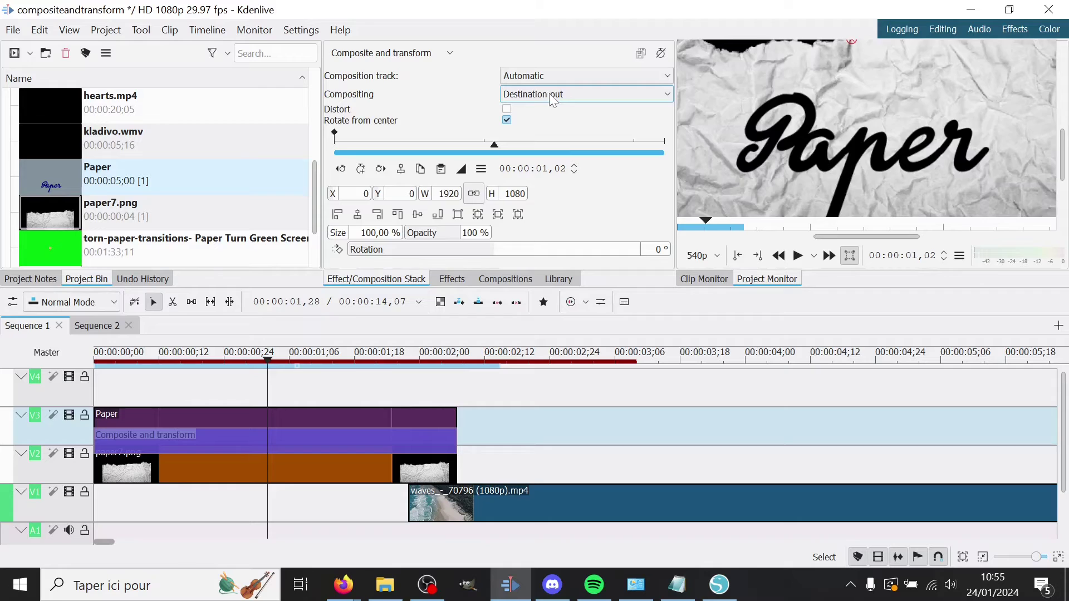
scroll(551, 98, up, 10)
scroll(549, 92, up, 7)
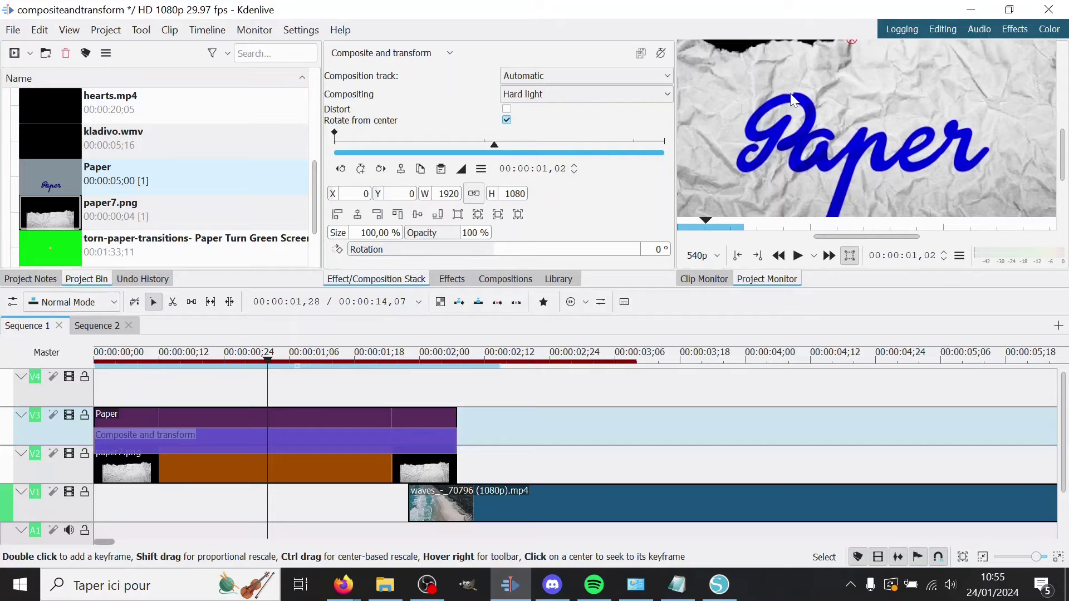
scroll(572, 95, up, 1)
scroll(572, 96, down, 1)
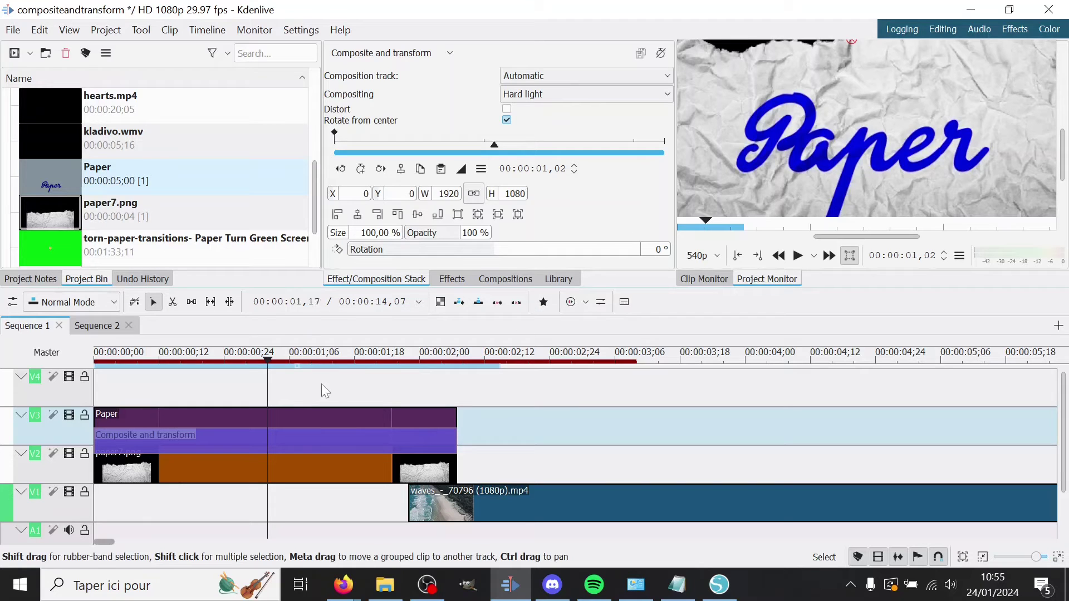
Delete the Paper and paper7.png clips and move the waves clip to the start of V1
key(Delete)
click(503, 449)
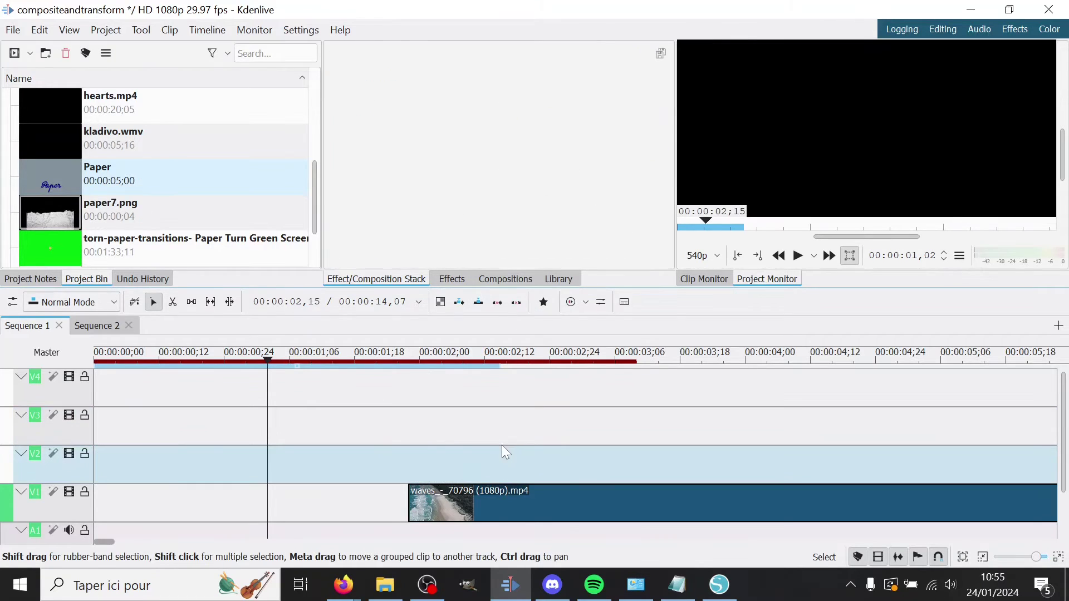
scroll(503, 445, down, 2)
drag(447, 483, 361, 483)
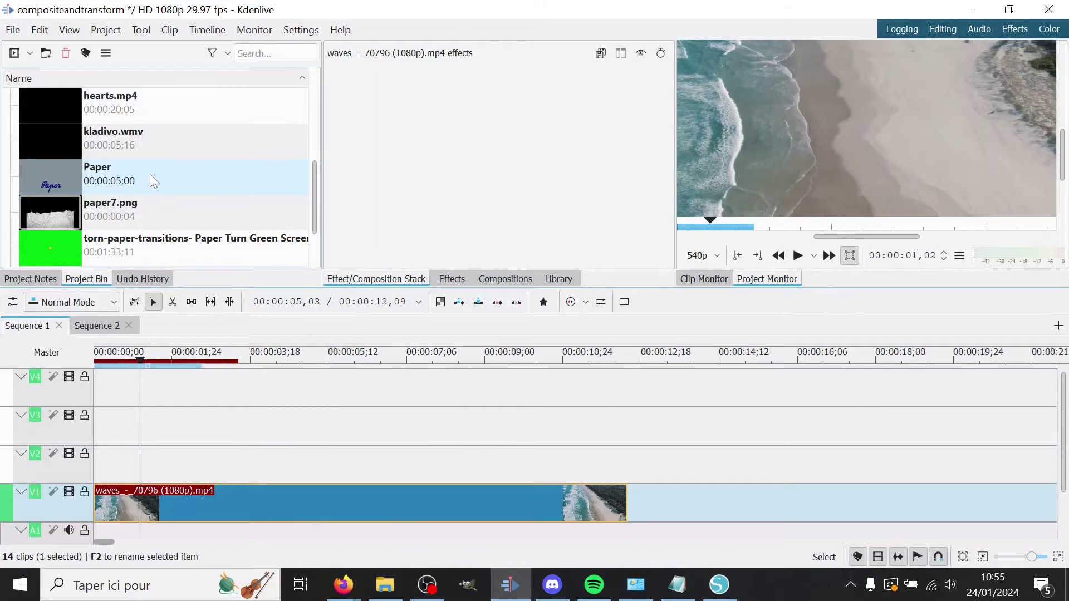
scroll(149, 184, up, 5)
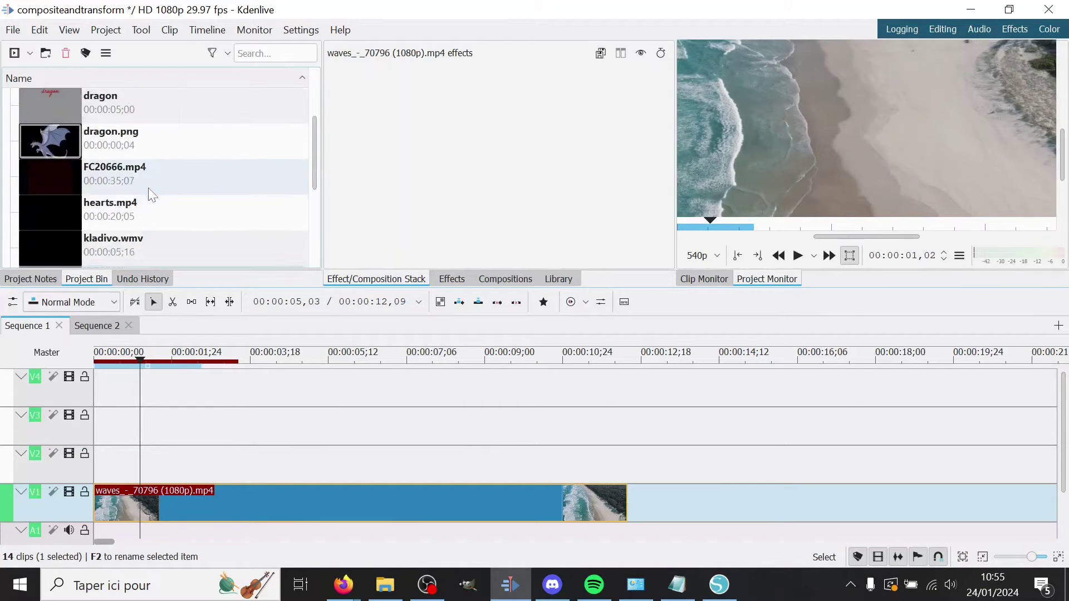
click(29, 112)
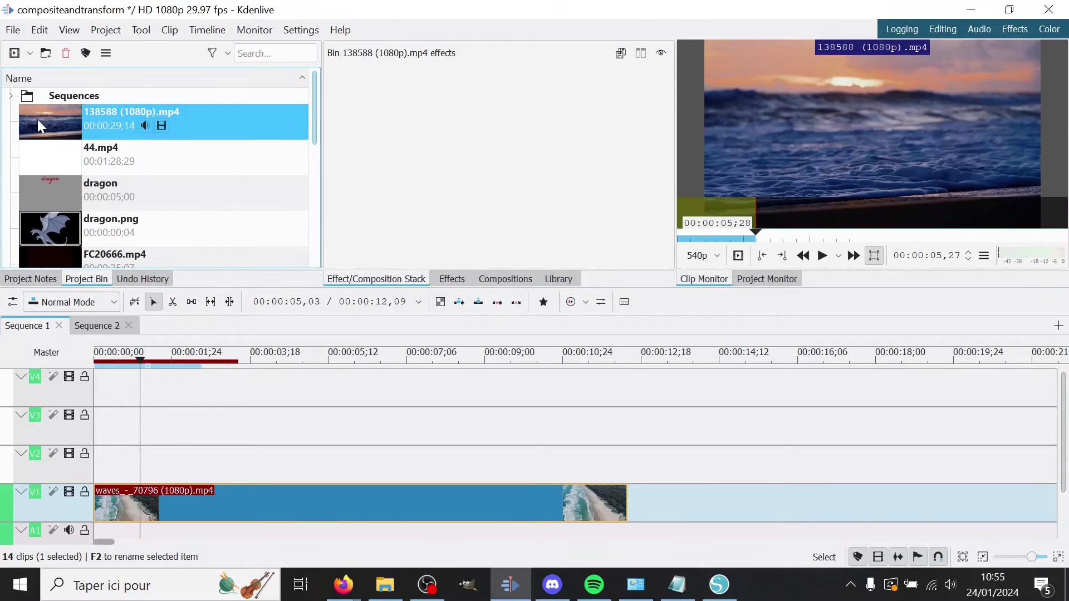
mouse_move(763, 195)
drag(690, 183, 629, 498)
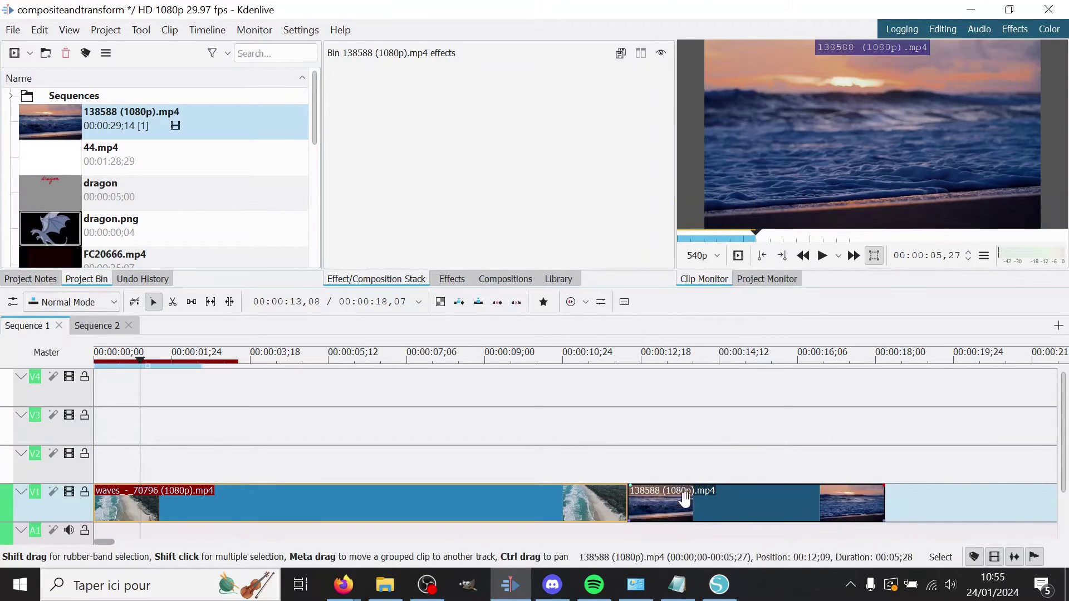
click(653, 465)
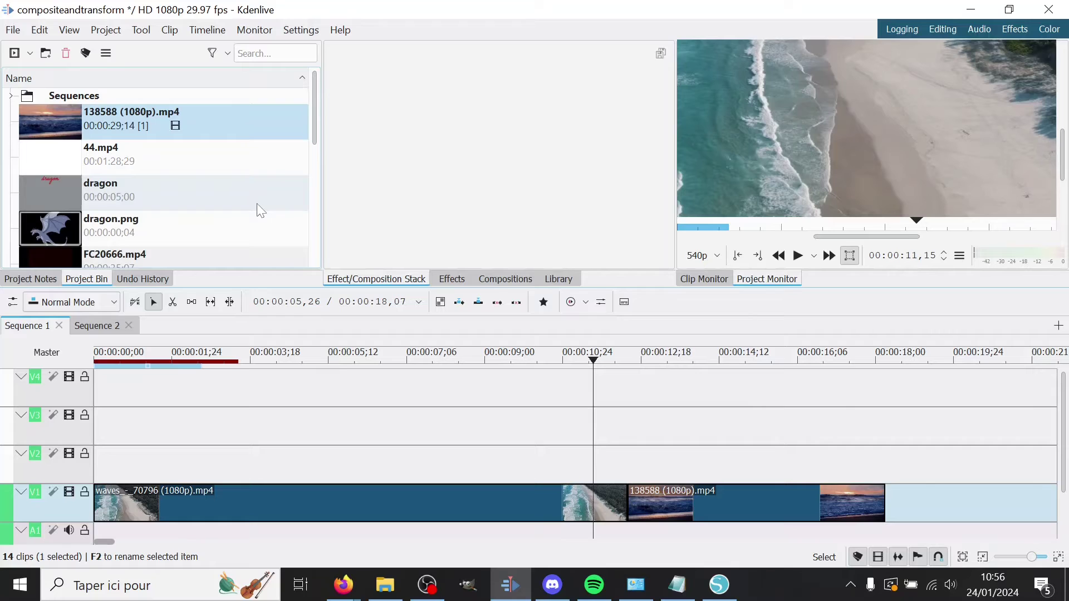
scroll(257, 207, down, 2)
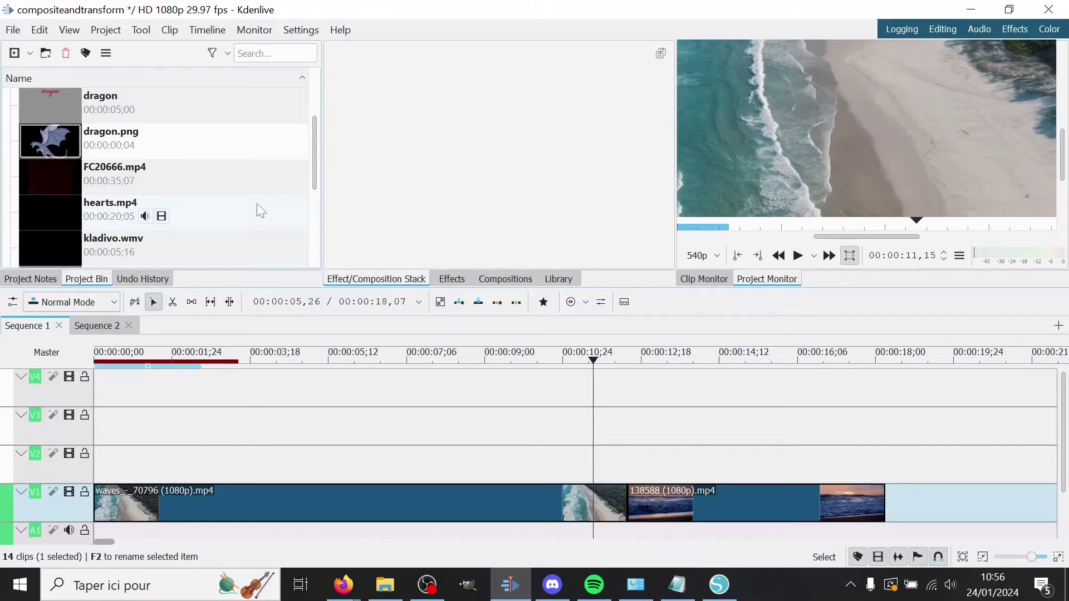
click(203, 179)
Play back and scrub FC20666.mp4 in the Clip Monitor
click(823, 255)
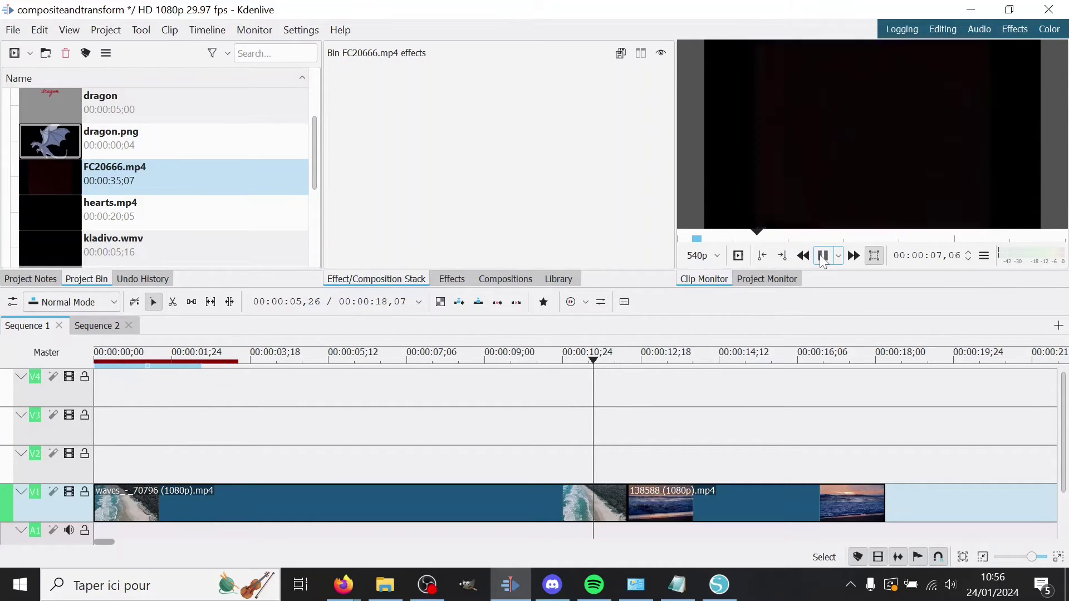
click(823, 256)
click(686, 236)
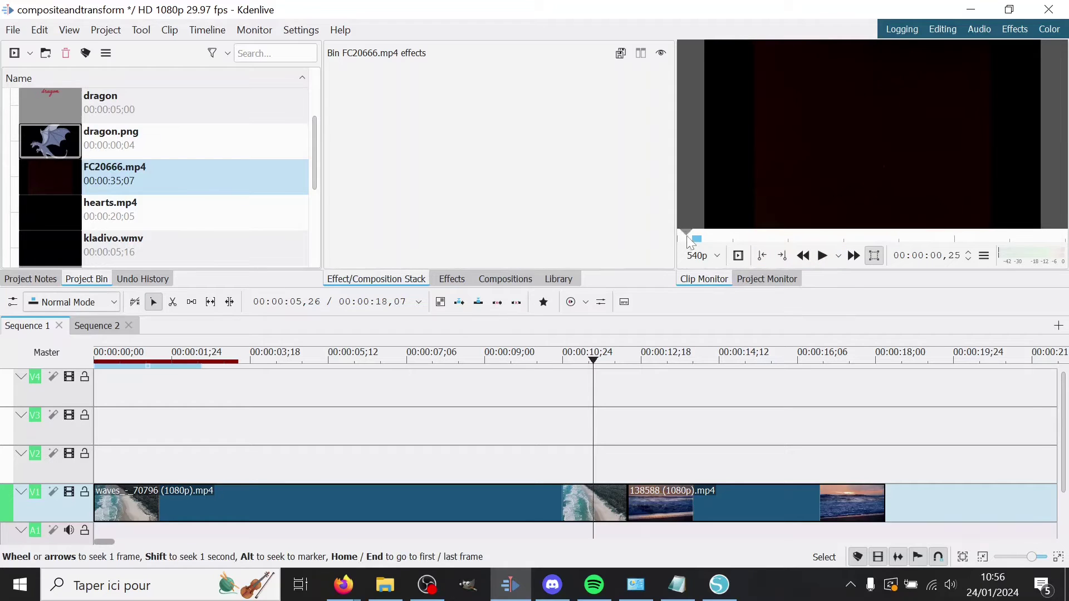
drag(691, 236, 694, 235)
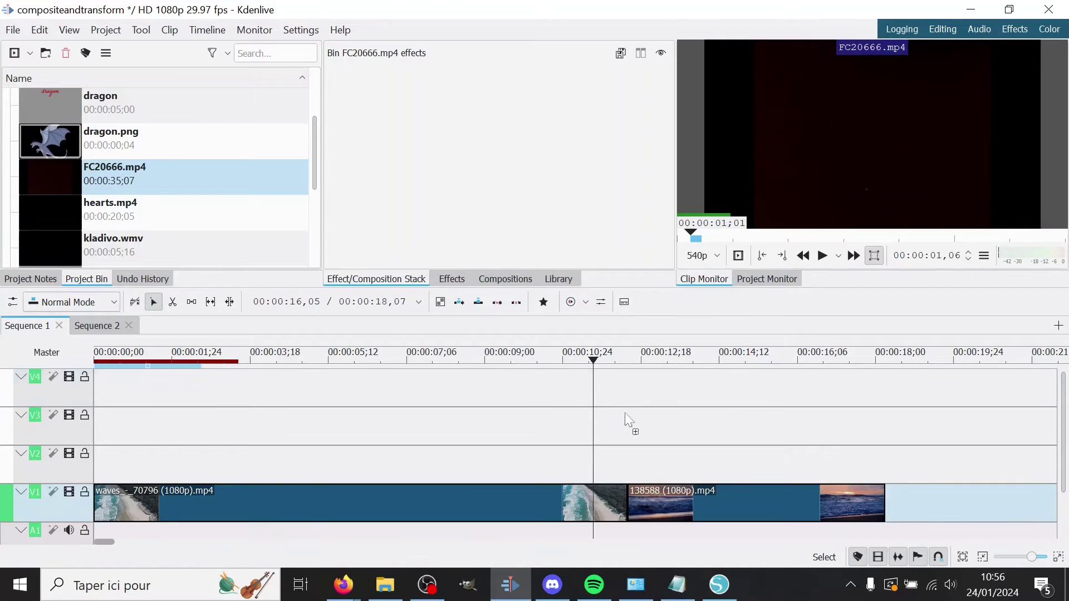
Drop FC20666.mp4 onto V2 at about 11 seconds and park the playhead at 12;10
drag(629, 420, 615, 437)
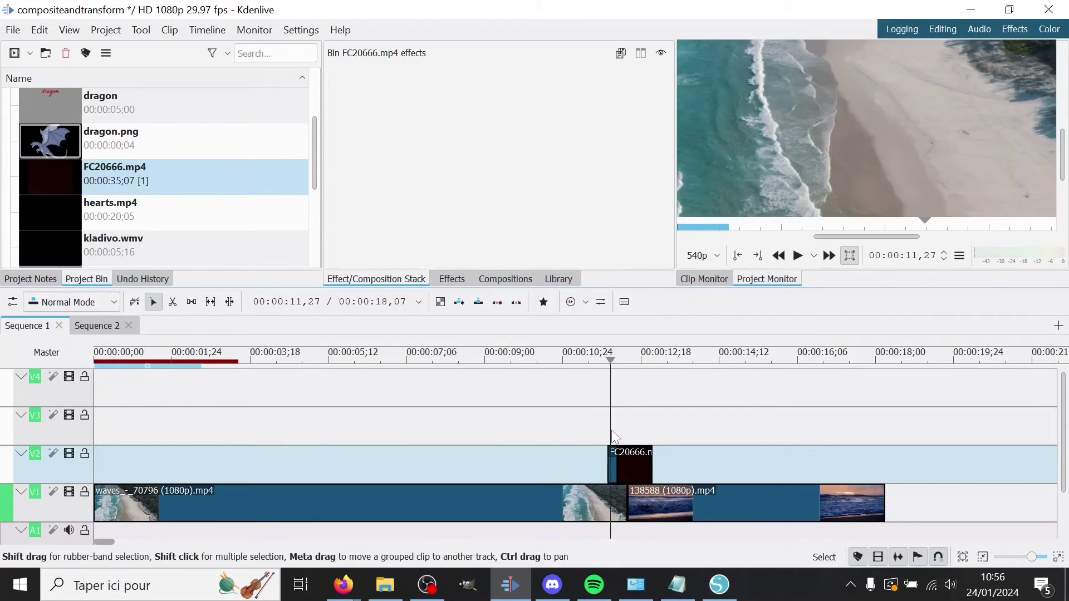
ctrl+scroll(623, 428, up, 3)
click(616, 421)
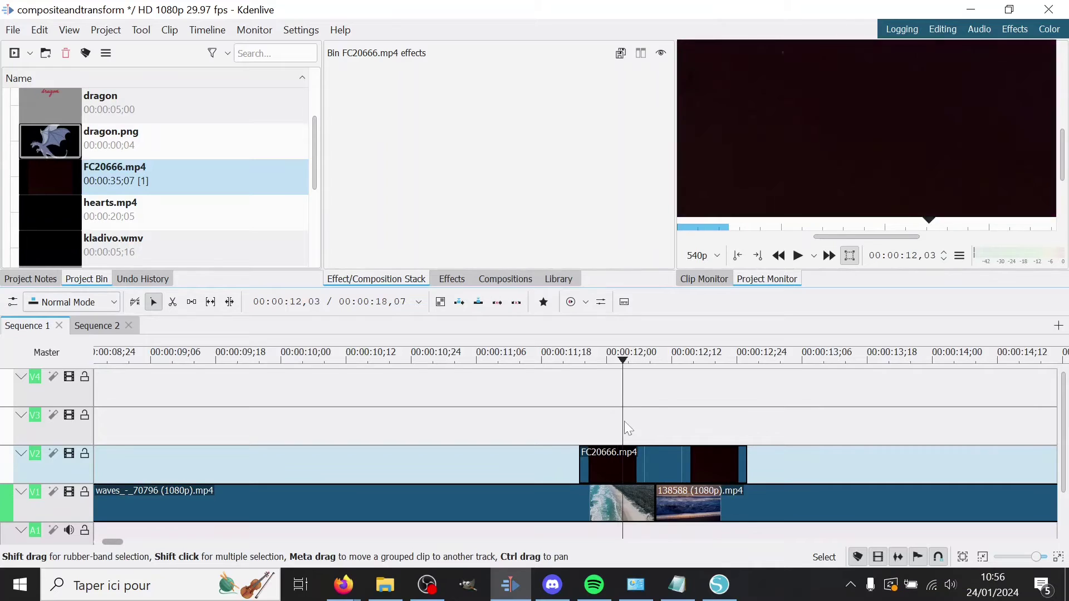
click(672, 415)
click(670, 423)
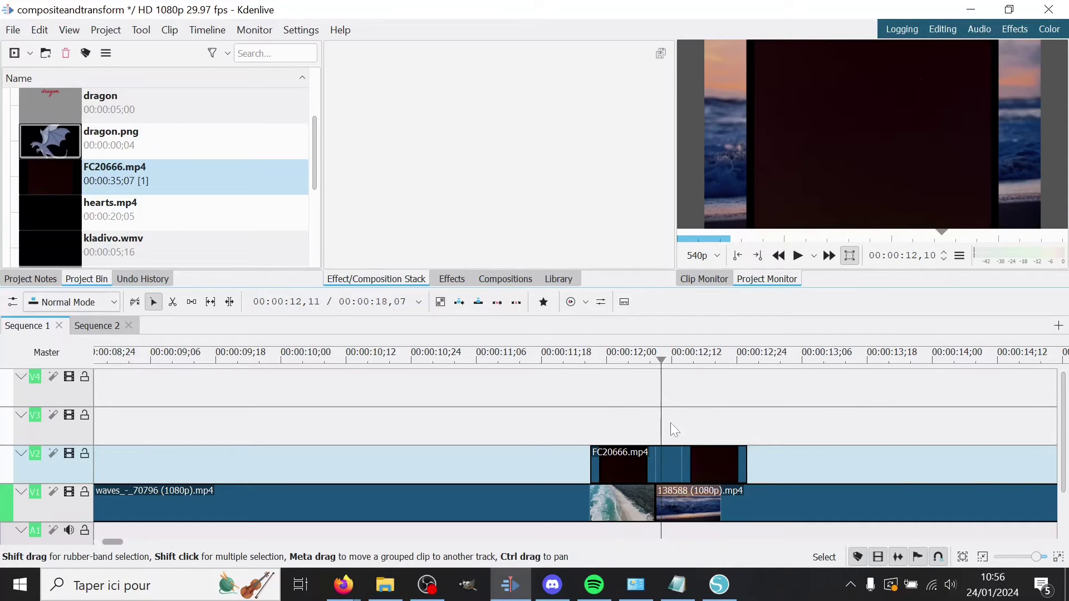
Add a composition spanning FC20666.mp4 from its start and change it from Wipe to Composite and transform
click(745, 482)
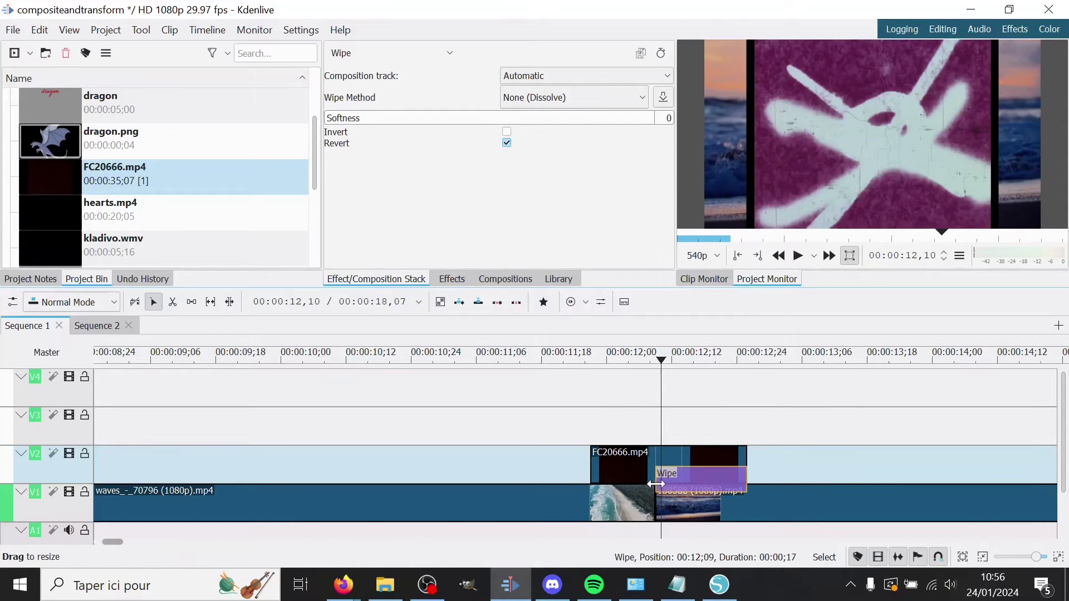
drag(657, 477, 591, 478)
click(438, 50)
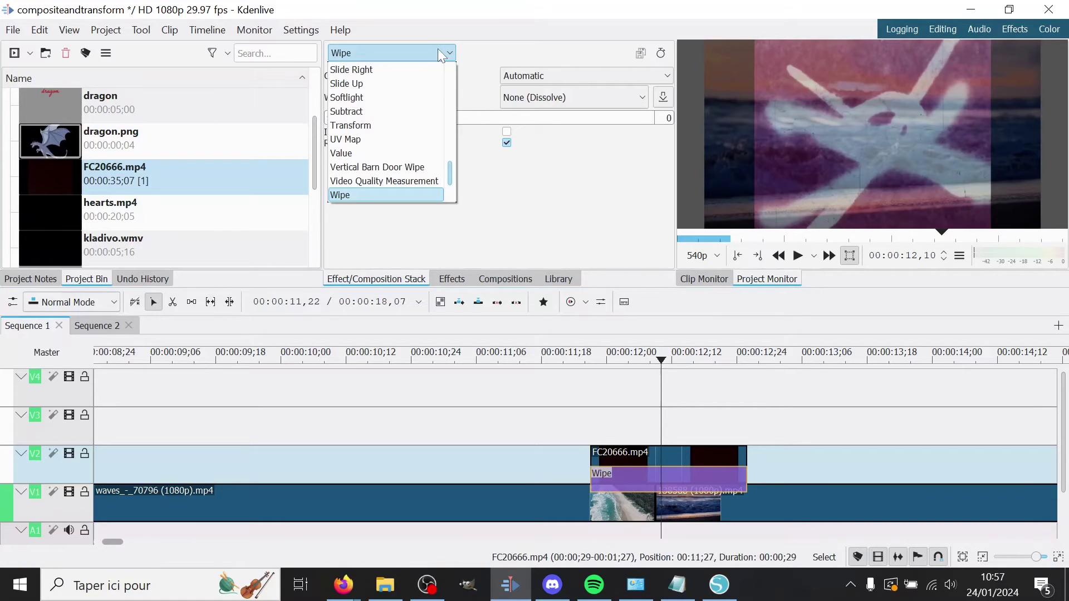
key(c)
click(390, 139)
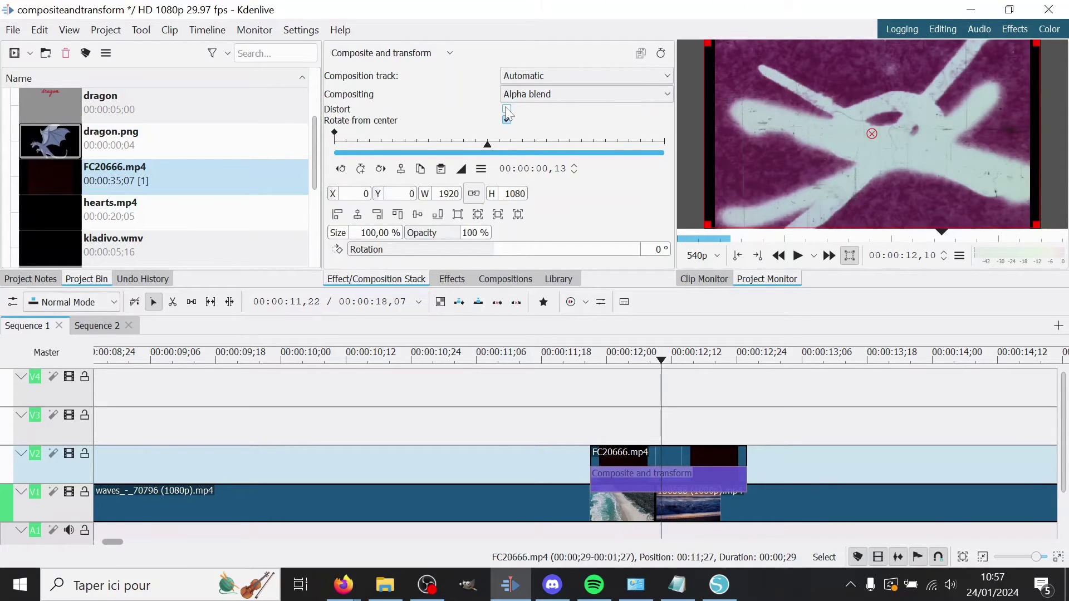
Turn on Distort and set the overlay size to about 108%
drag(341, 238, 356, 236)
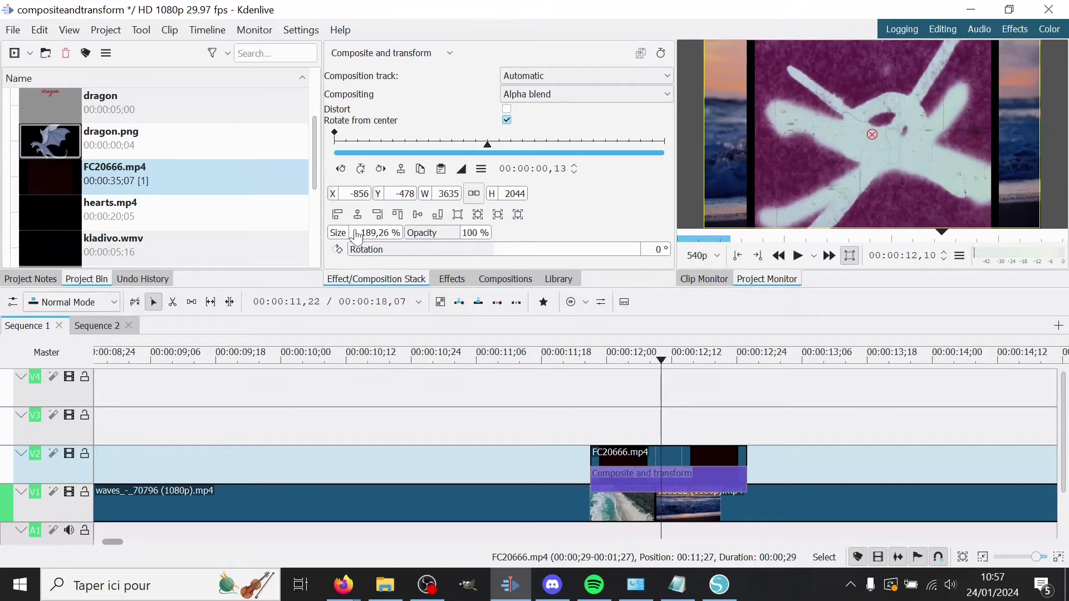
click(507, 110)
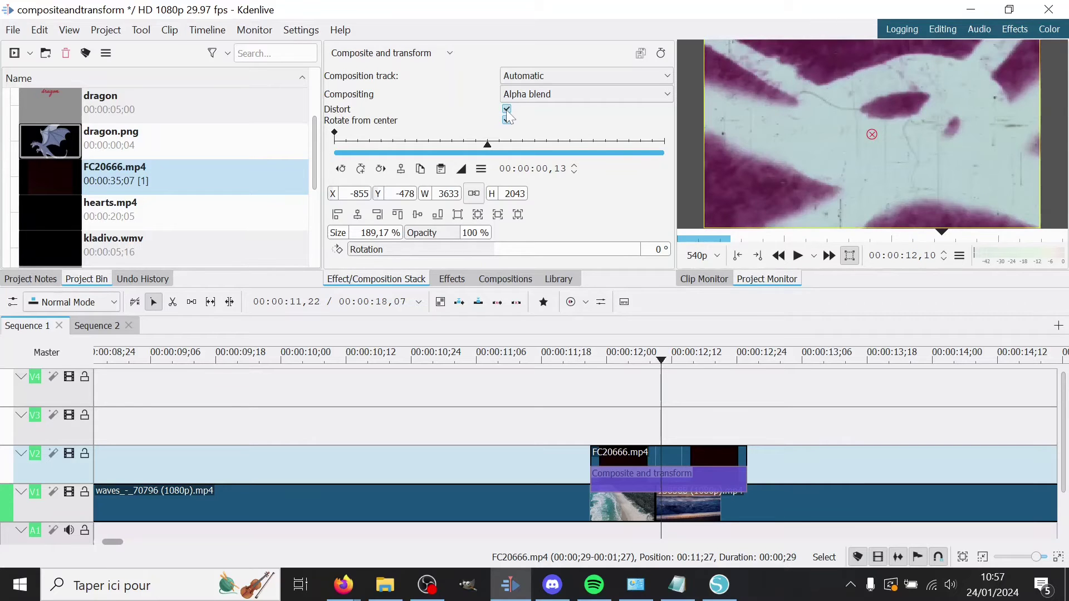
drag(340, 240, 326, 239)
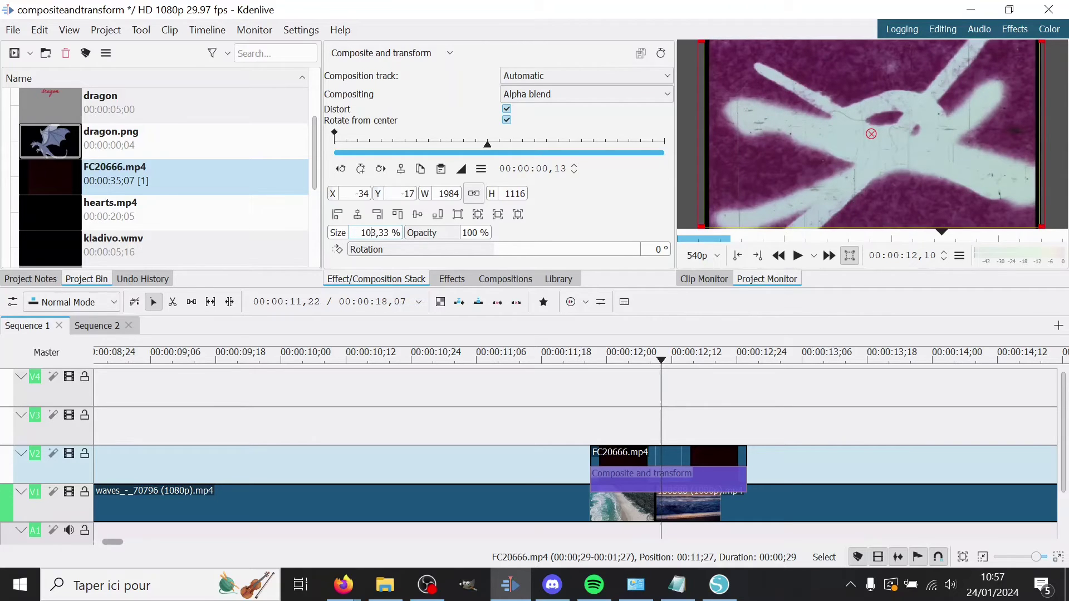
scroll(371, 233, up, 5)
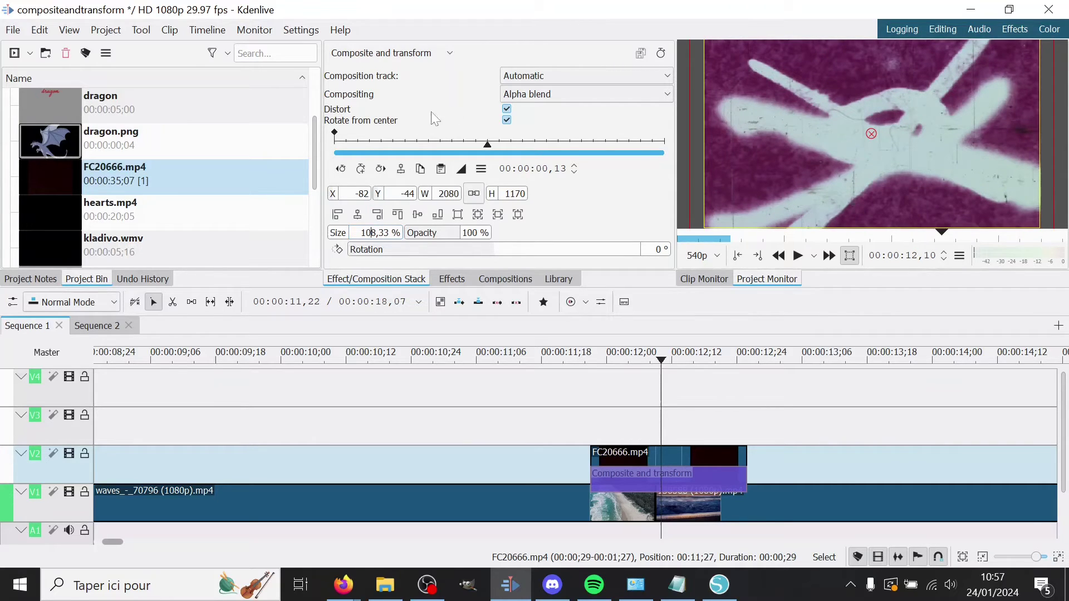
Set the compositing mode to Screen and preview the blended frame at 12;09
click(464, 142)
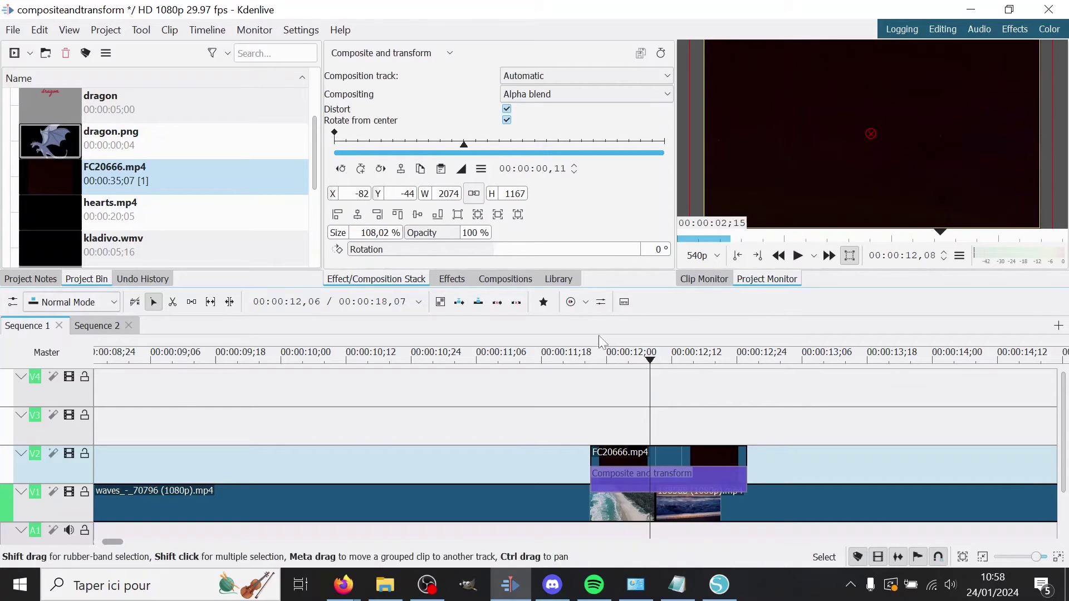
click(529, 96)
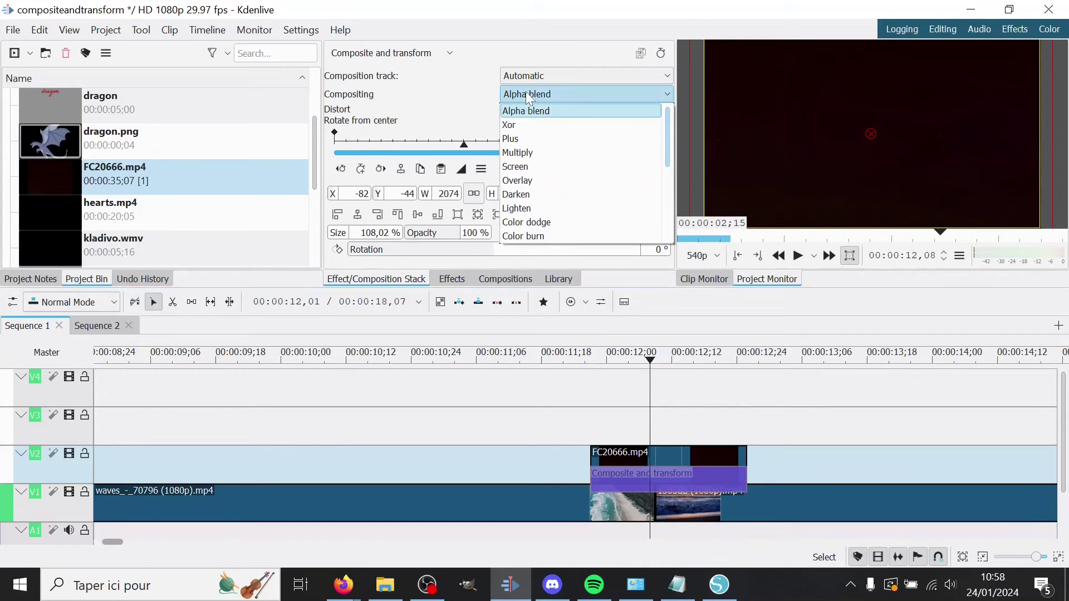
click(517, 167)
click(647, 416)
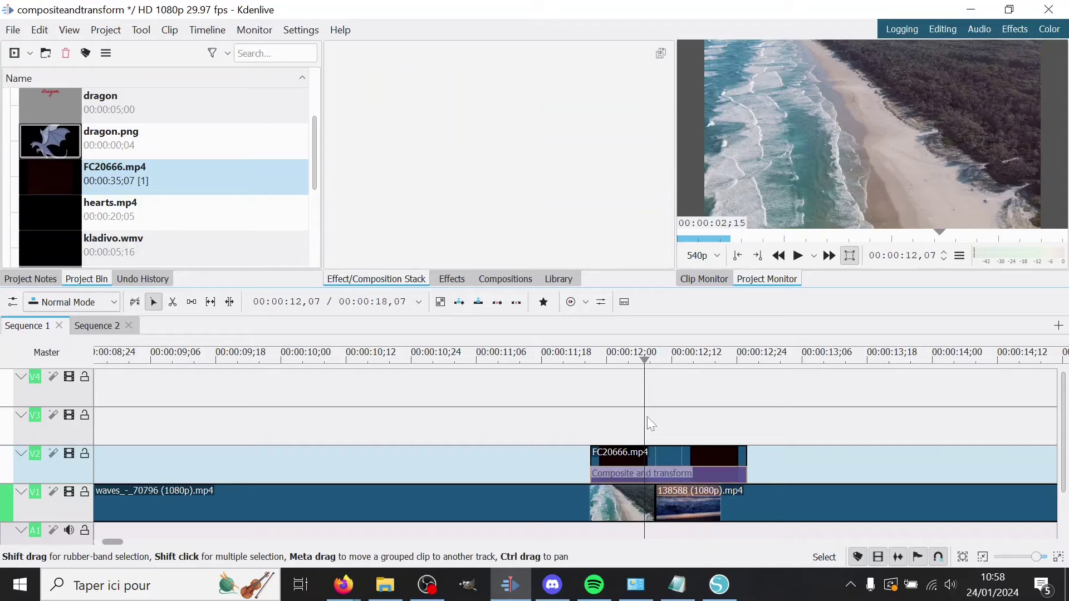
click(656, 417)
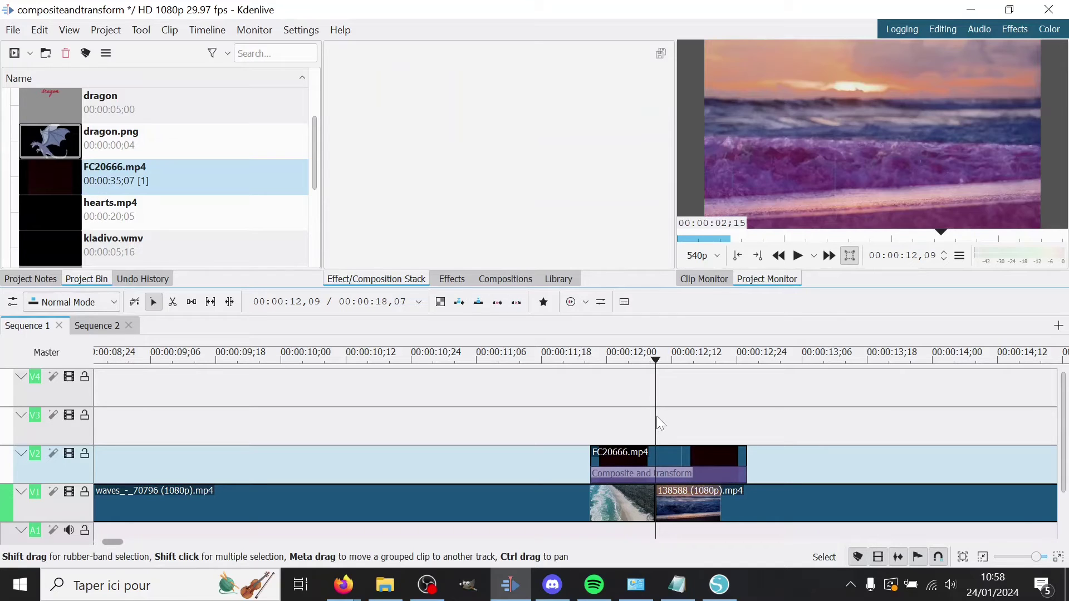
Review the blend around 11;25–12;11, then add a keyframe to the Composite and transform
click(667, 415)
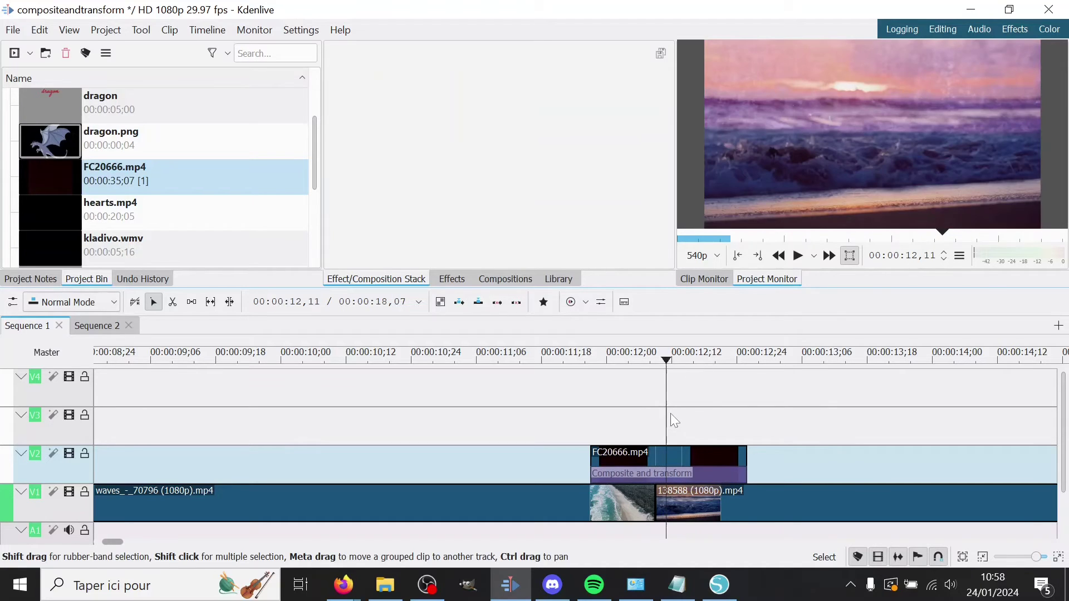
click(580, 422)
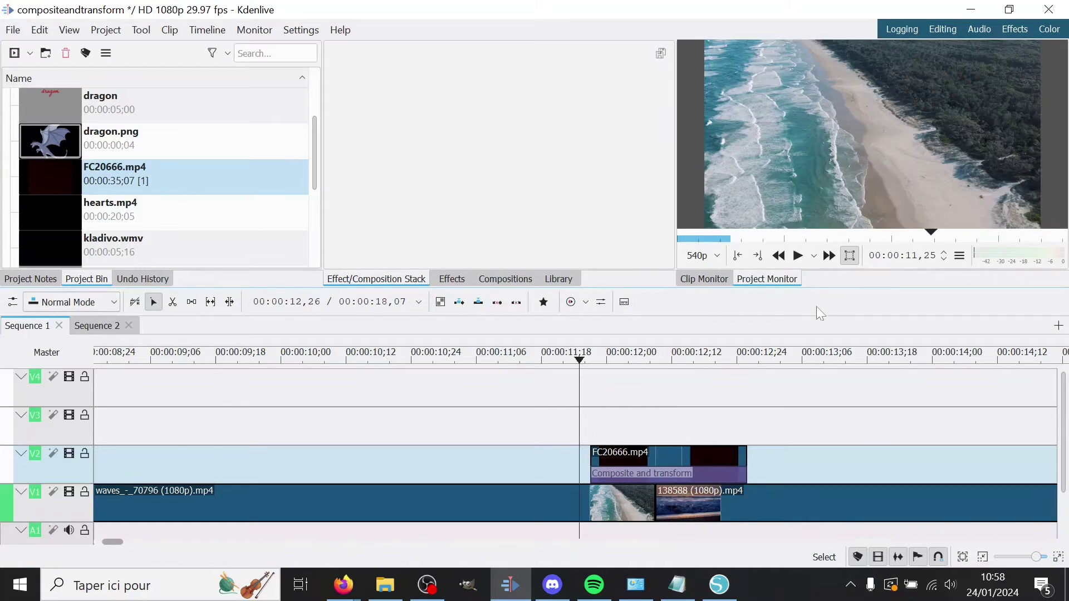
click(800, 256)
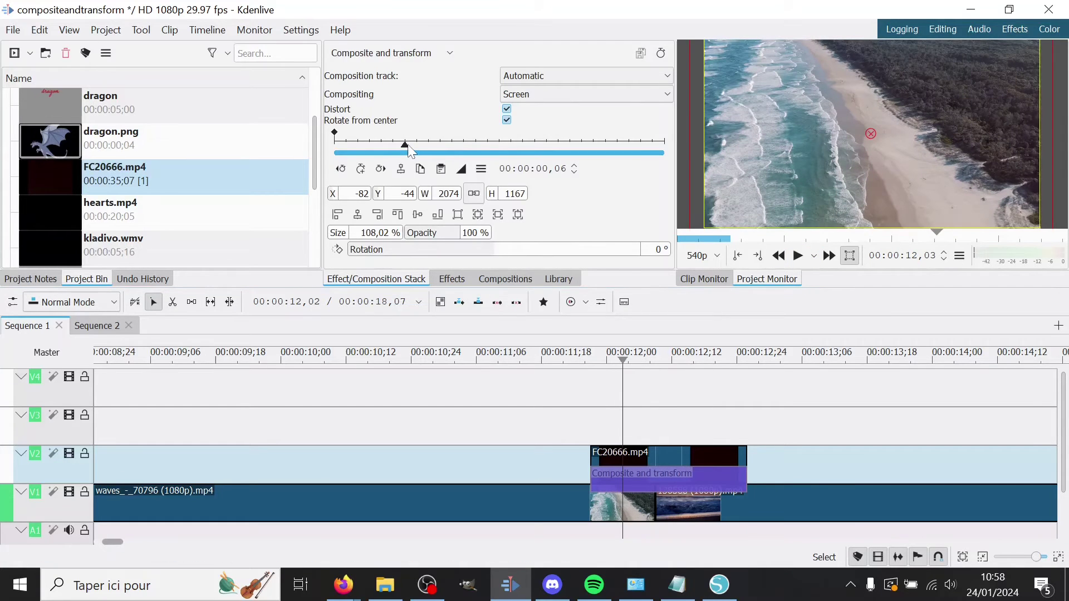
click(380, 168)
click(341, 168)
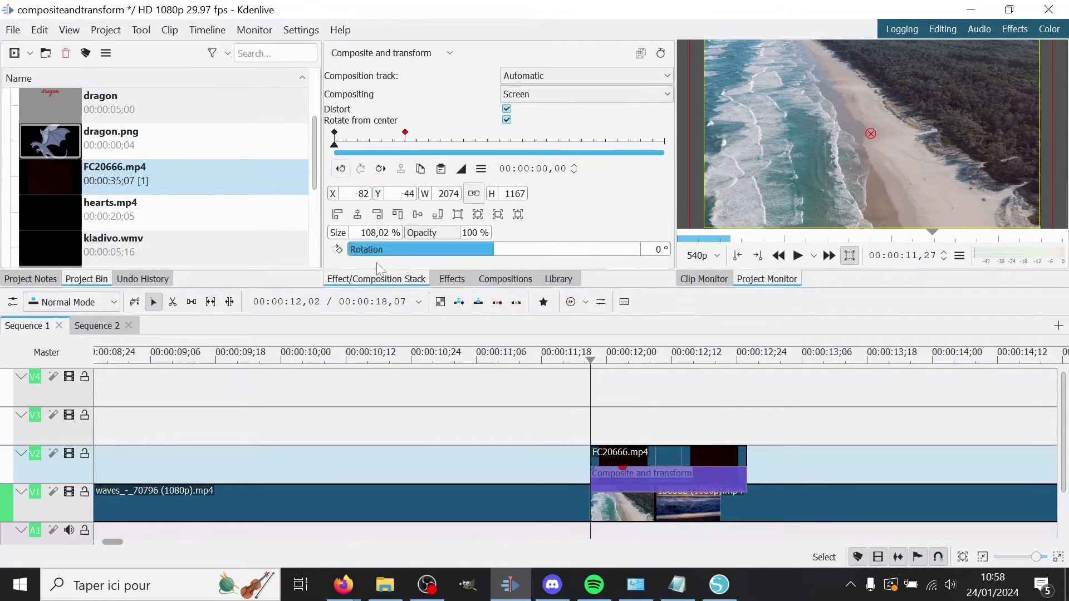
Add keyframes near and at the composition's end, dropping opacity to 0% at the last
drag(559, 161, 600, 147)
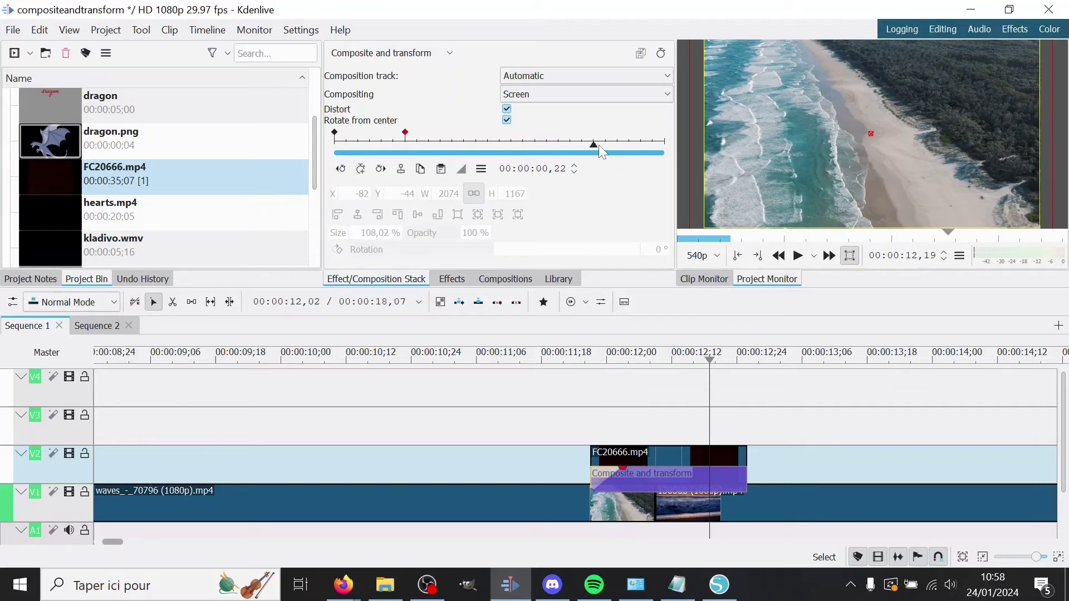
click(380, 168)
click(361, 168)
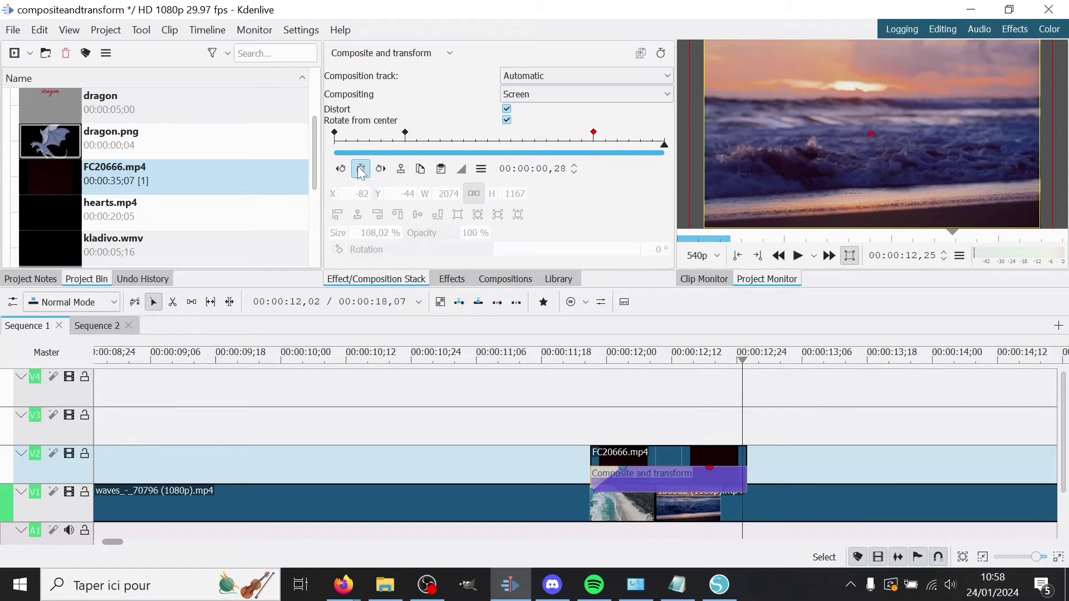
click(380, 168)
drag(456, 236, 356, 236)
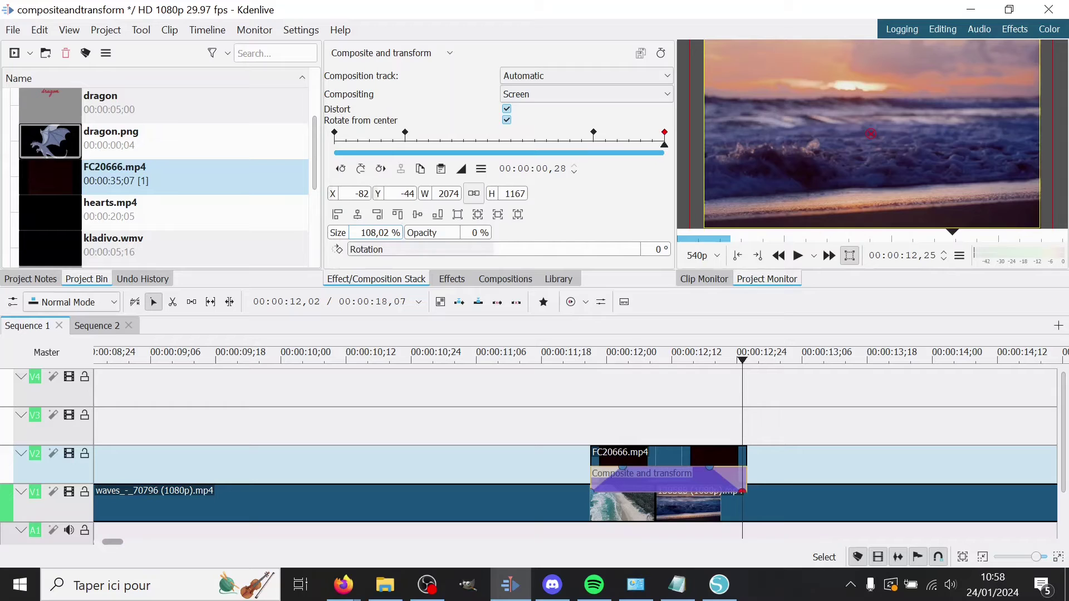
click(796, 409)
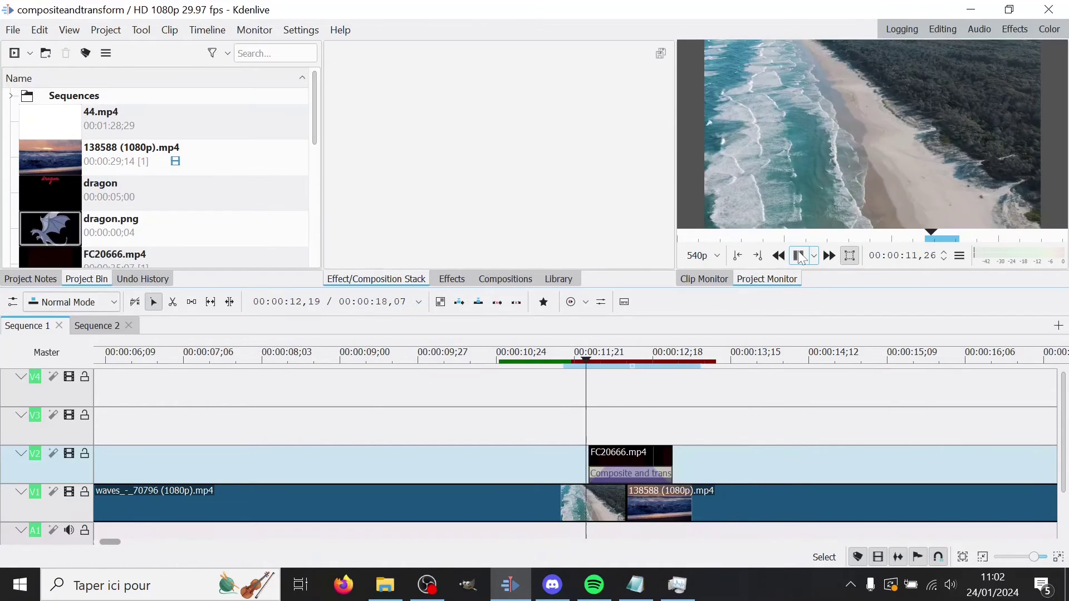
Pause playback and preview FC20666.mp4 and kladivo.wmv in the Clip Monitor
click(800, 255)
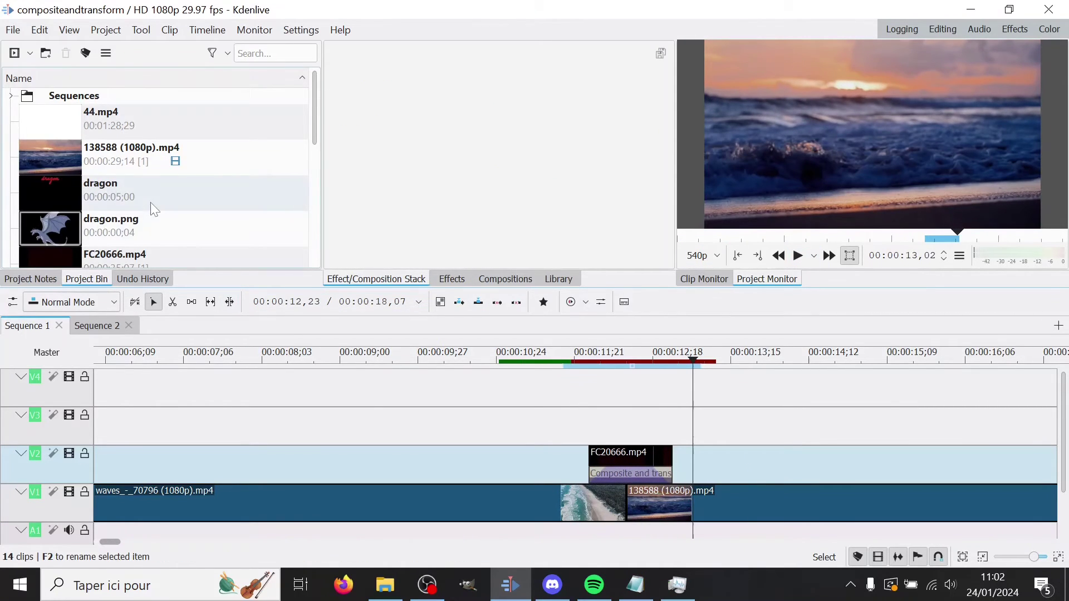
scroll(150, 202, down, 3)
click(161, 178)
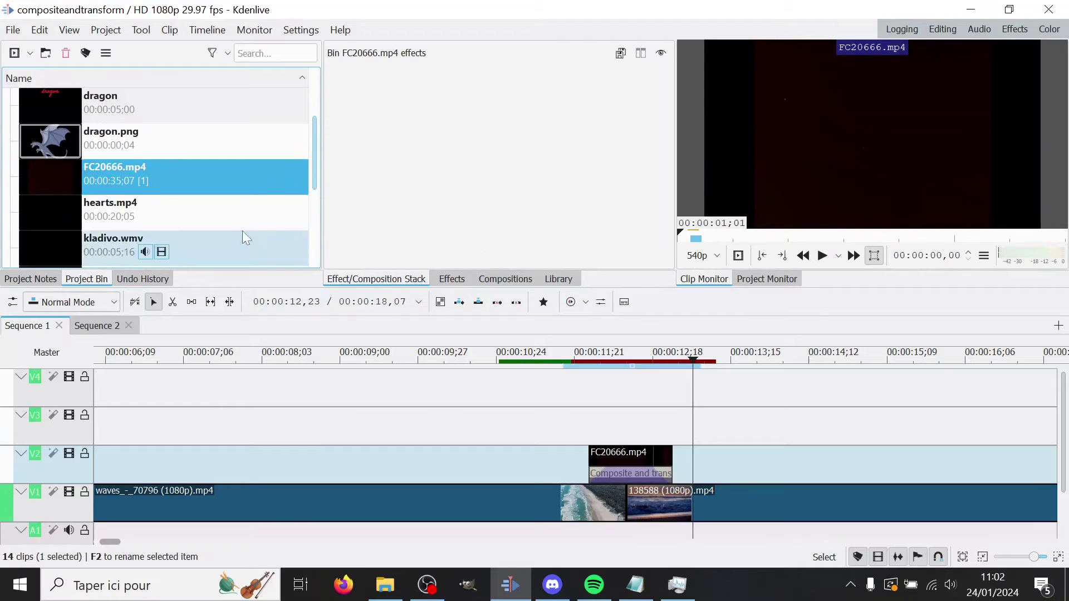
click(169, 244)
click(807, 234)
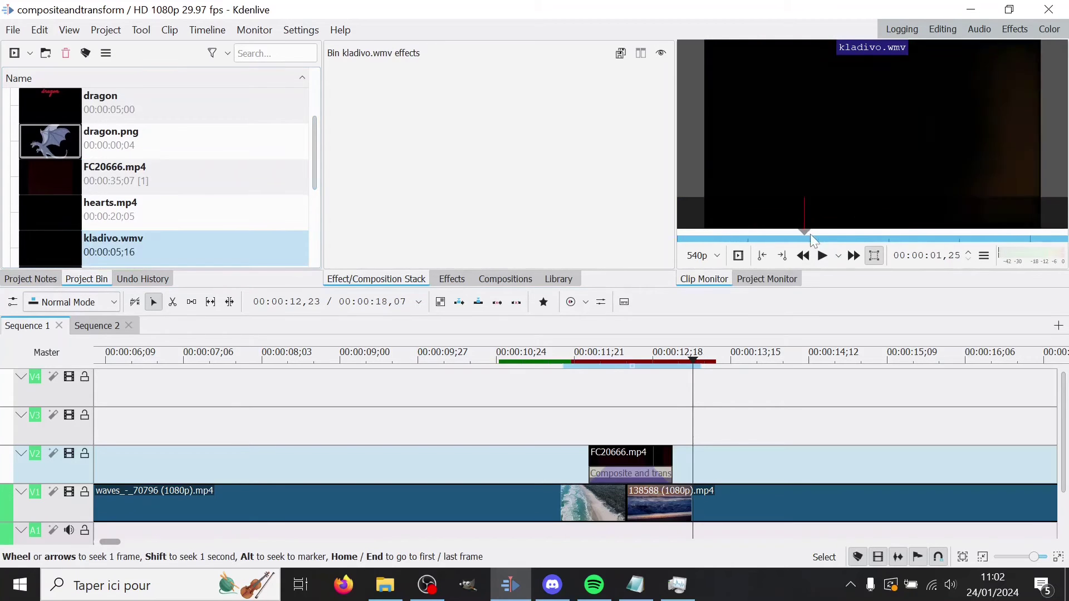
drag(810, 234, 872, 231)
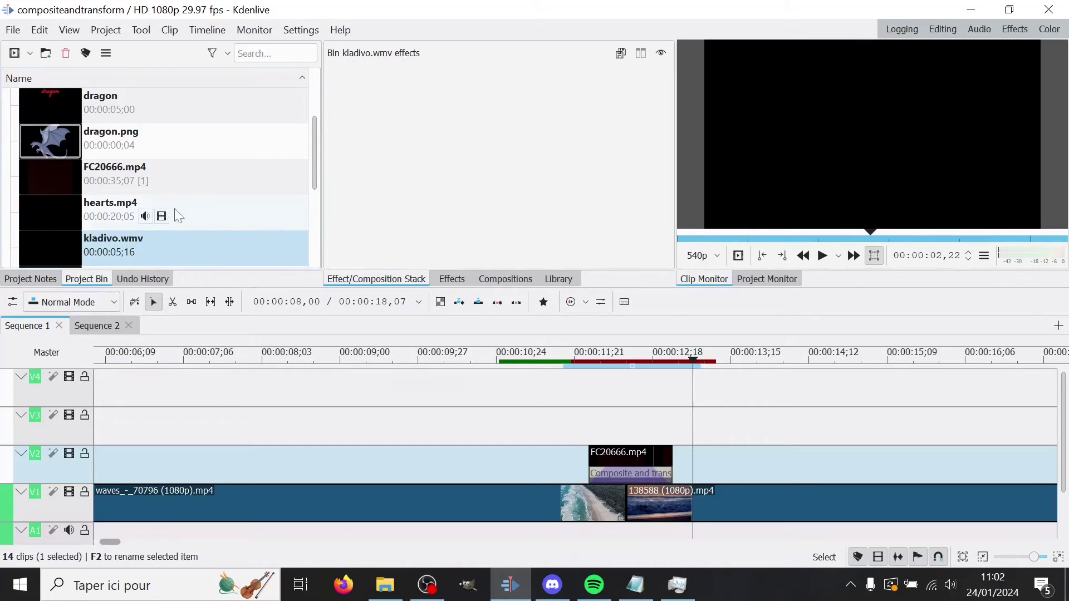
Mark hearts.mp4's out point at 06;07 and drop that part on V2 after FC20666.mp4
click(59, 208)
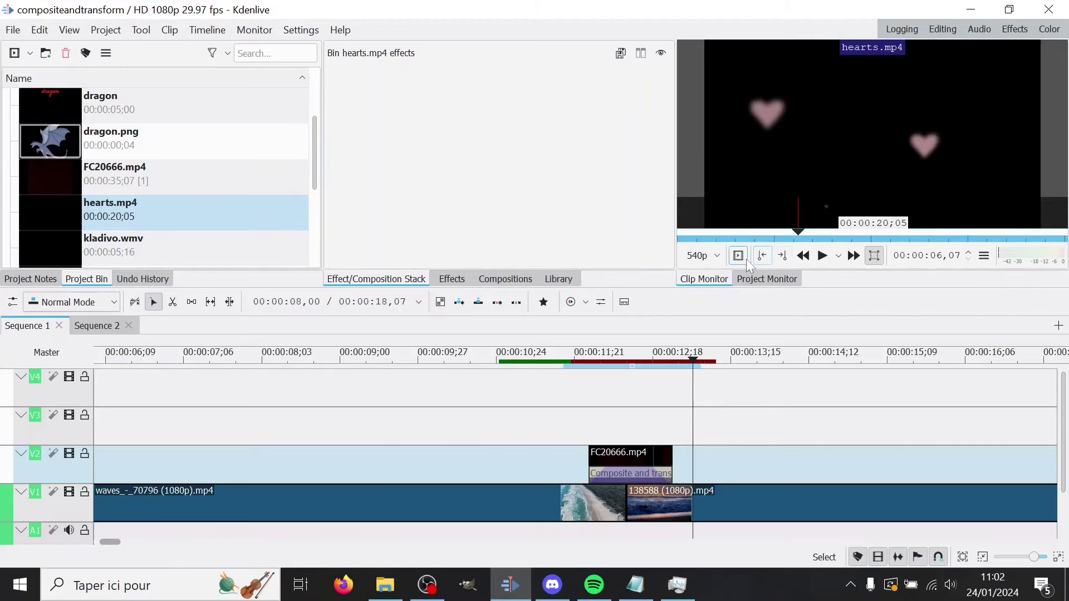
click(782, 256)
drag(708, 178, 727, 496)
scroll(755, 465, down, 3)
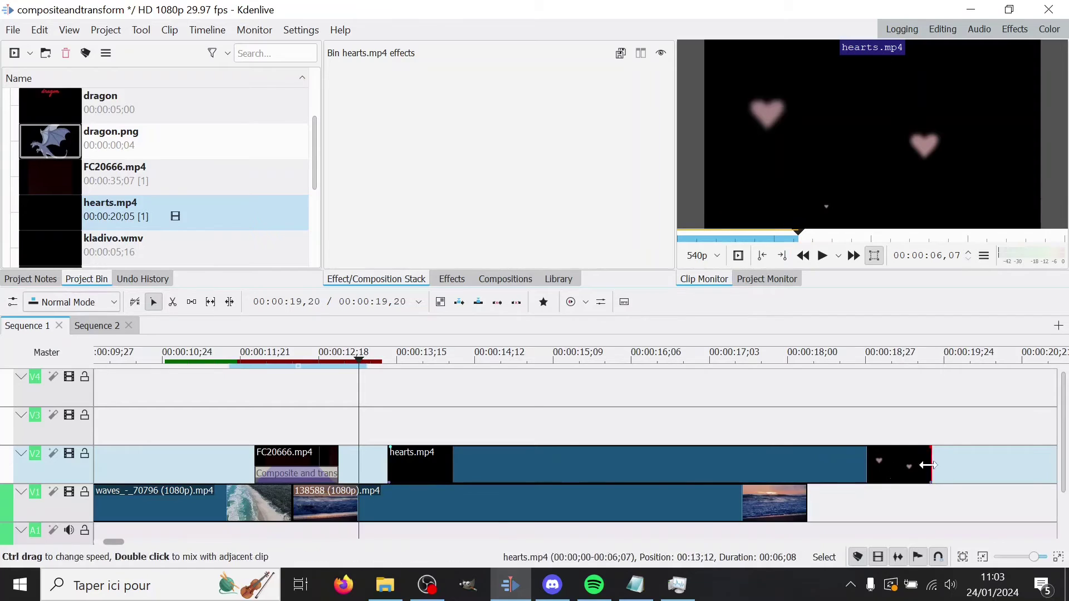
Trim hearts.mp4 to end with the sunset clip and give it a Composite and transform composition
drag(930, 473, 802, 482)
click(802, 485)
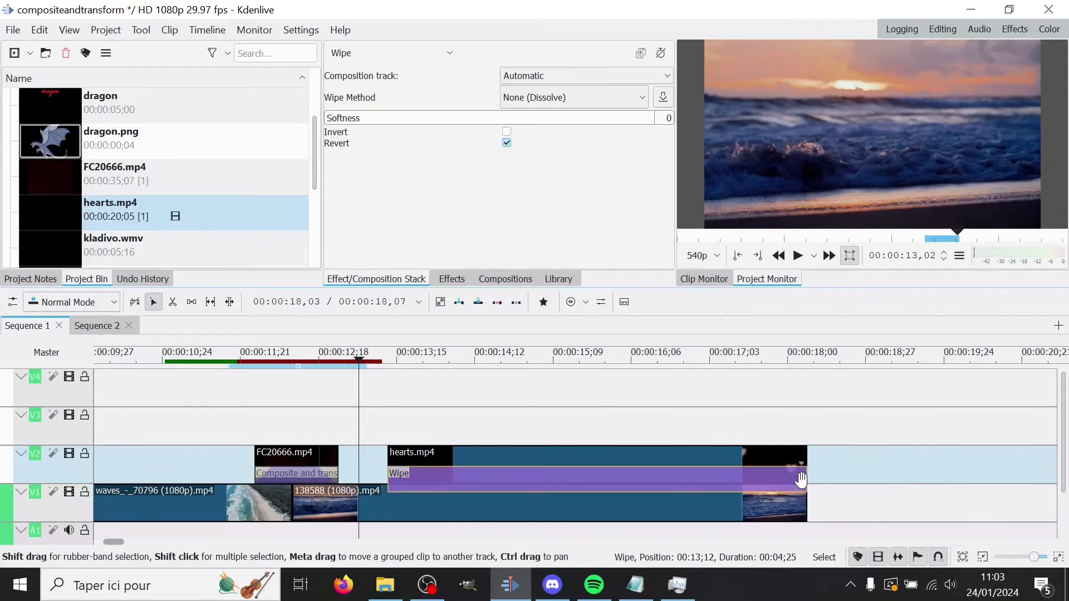
click(587, 388)
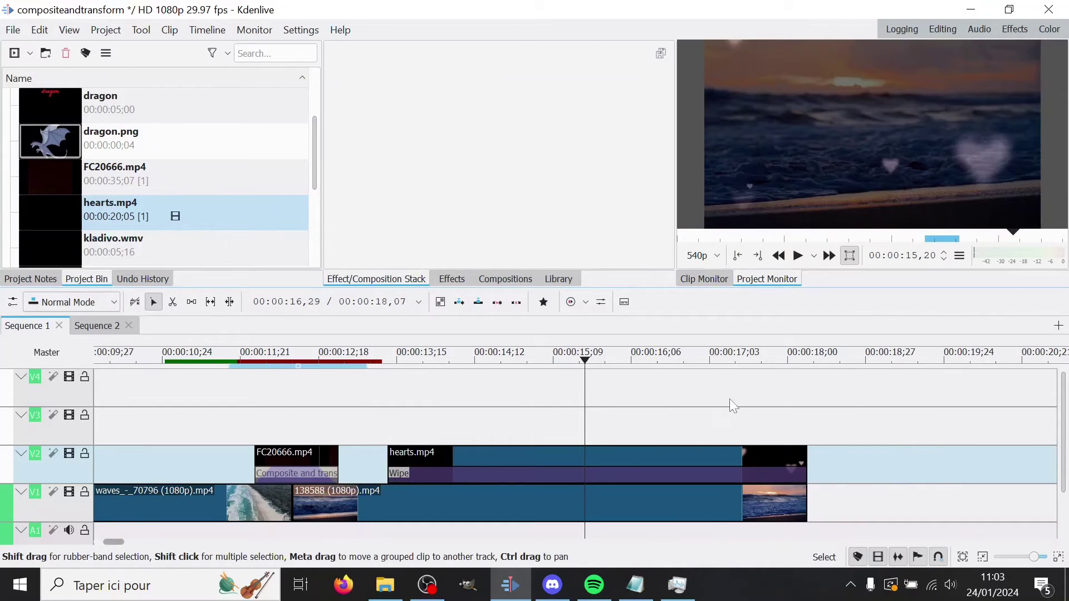
click(596, 475)
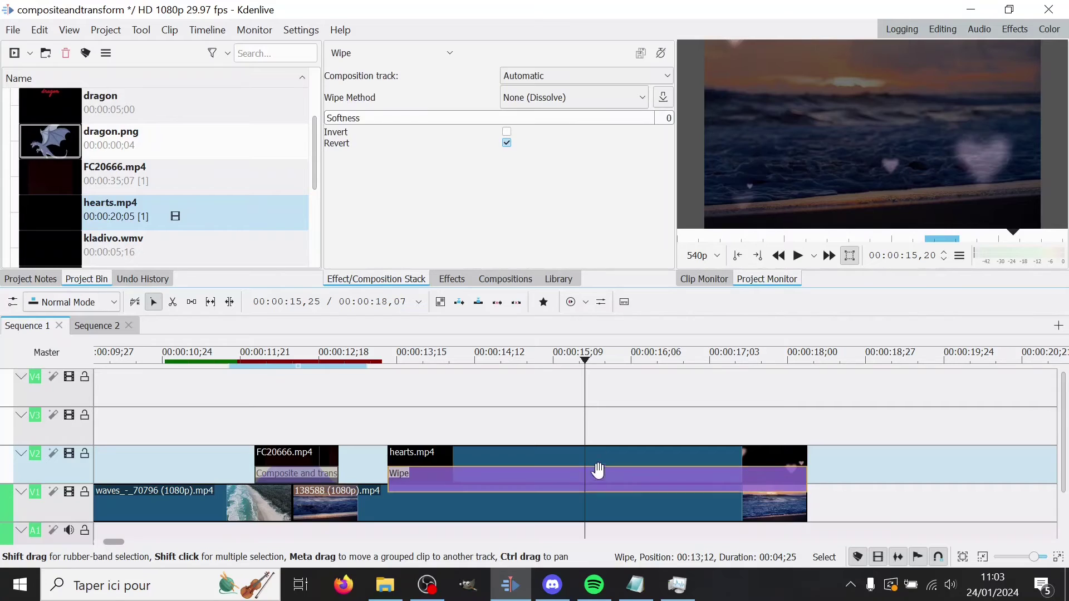
click(422, 50)
scroll(430, 83, up, 10)
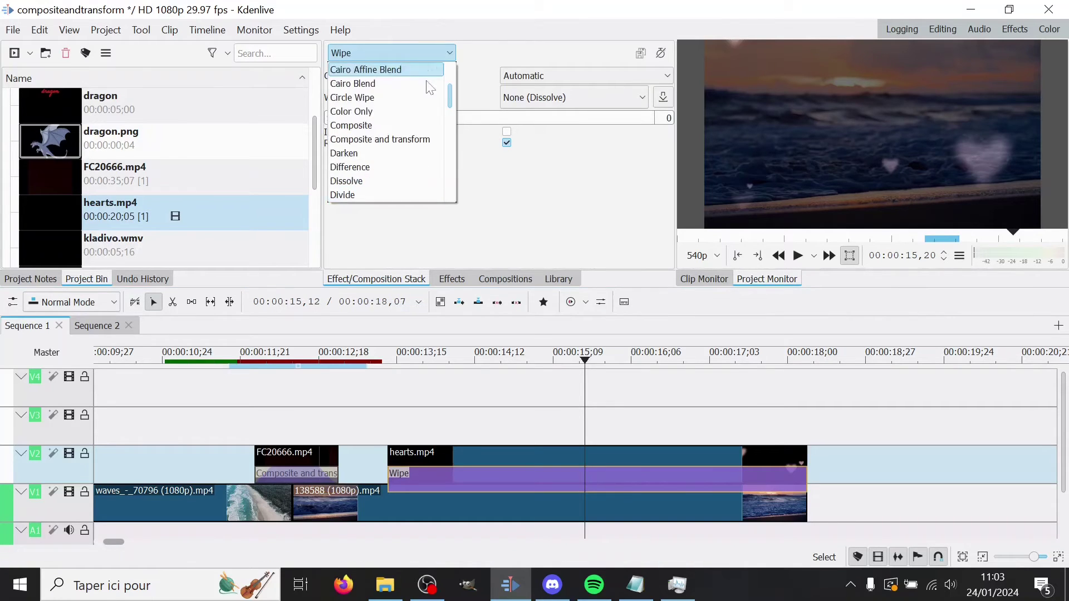
click(405, 146)
Try the Screen, then Lighten blend modes on the hearts composition and scrub to compare
click(553, 95)
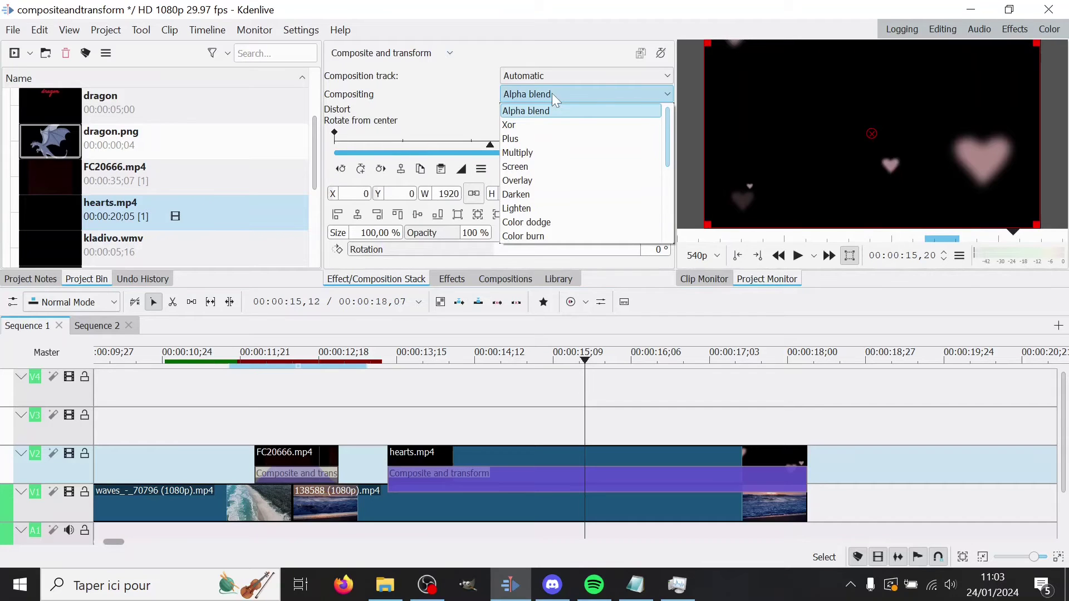
click(530, 167)
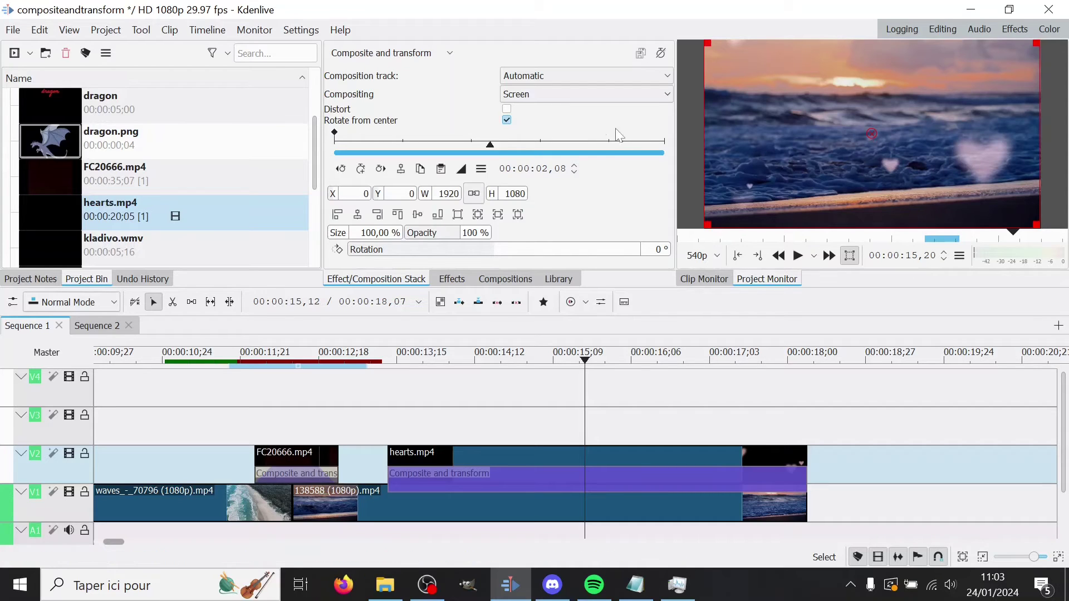
click(544, 96)
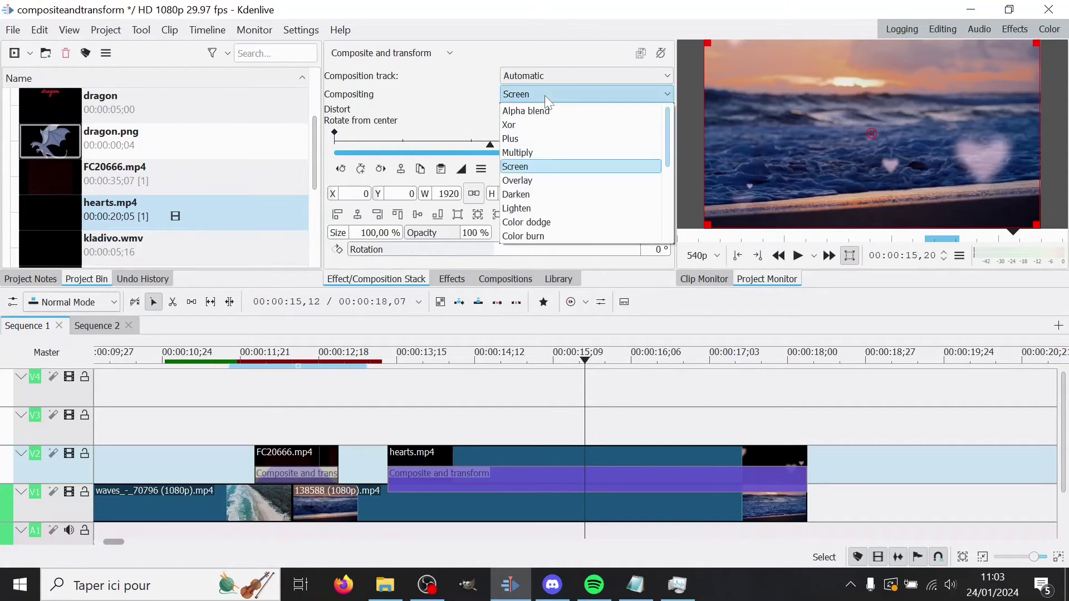
click(543, 208)
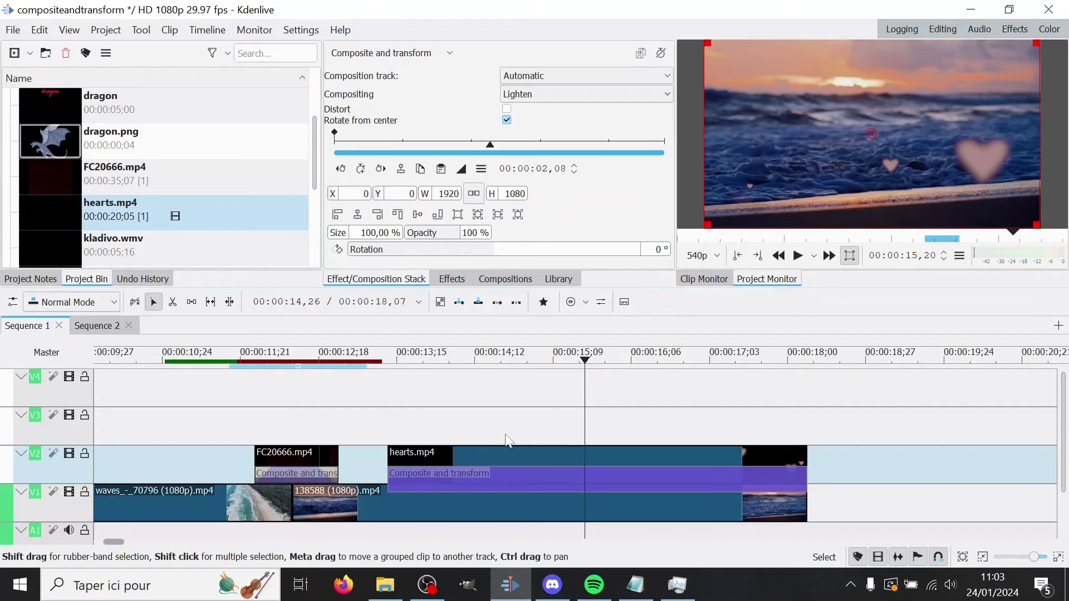
drag(449, 429, 580, 402)
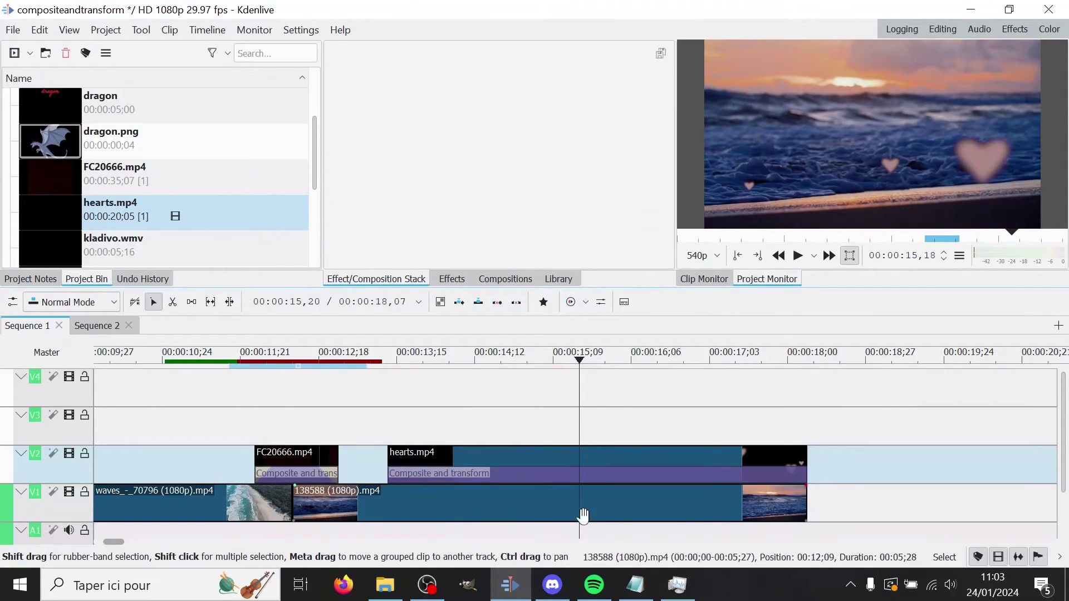
Switch the hearts composition to another blend mode and scrub the preview to compare
click(580, 473)
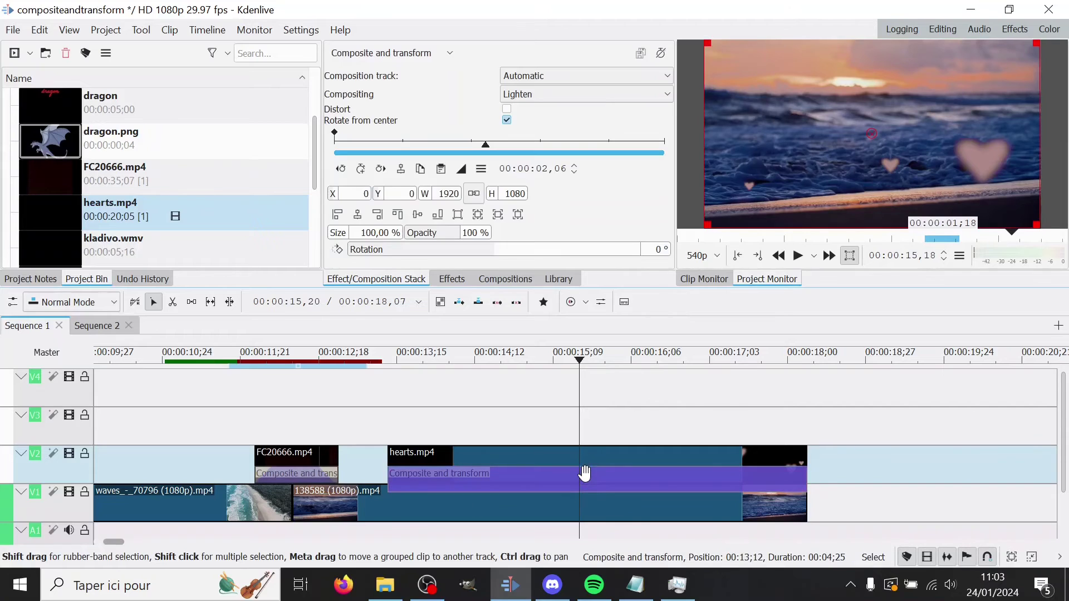
click(527, 93)
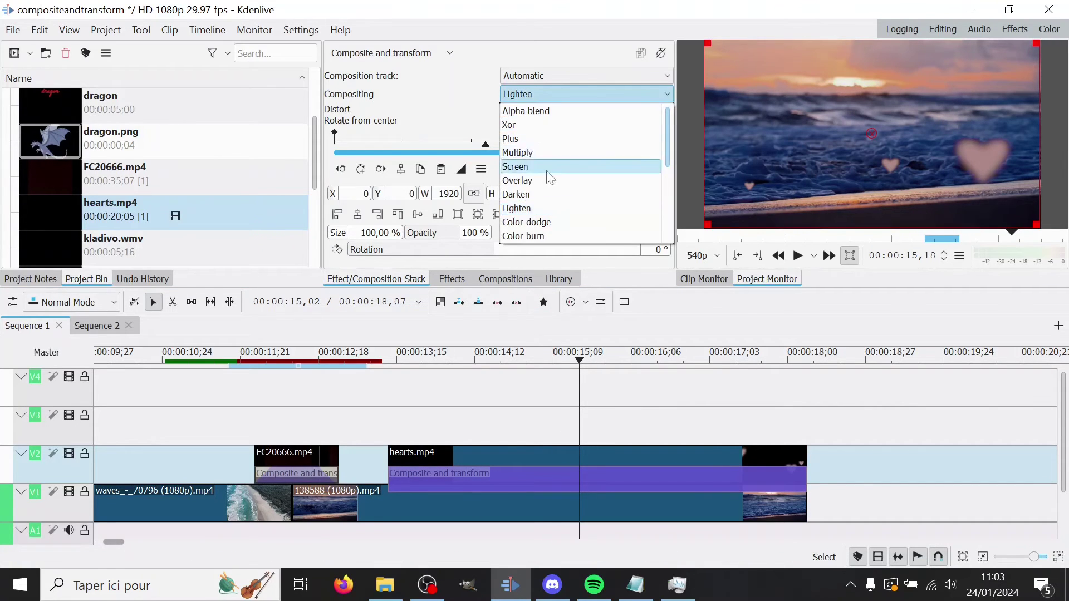
click(550, 222)
scroll(550, 94, up, 3)
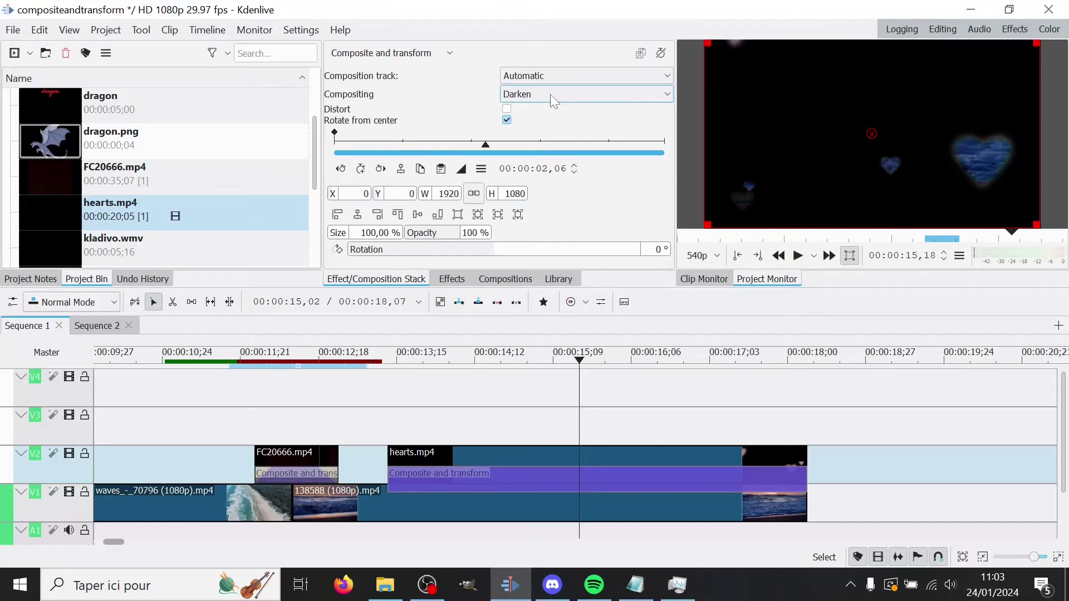
scroll(550, 95, up, 2)
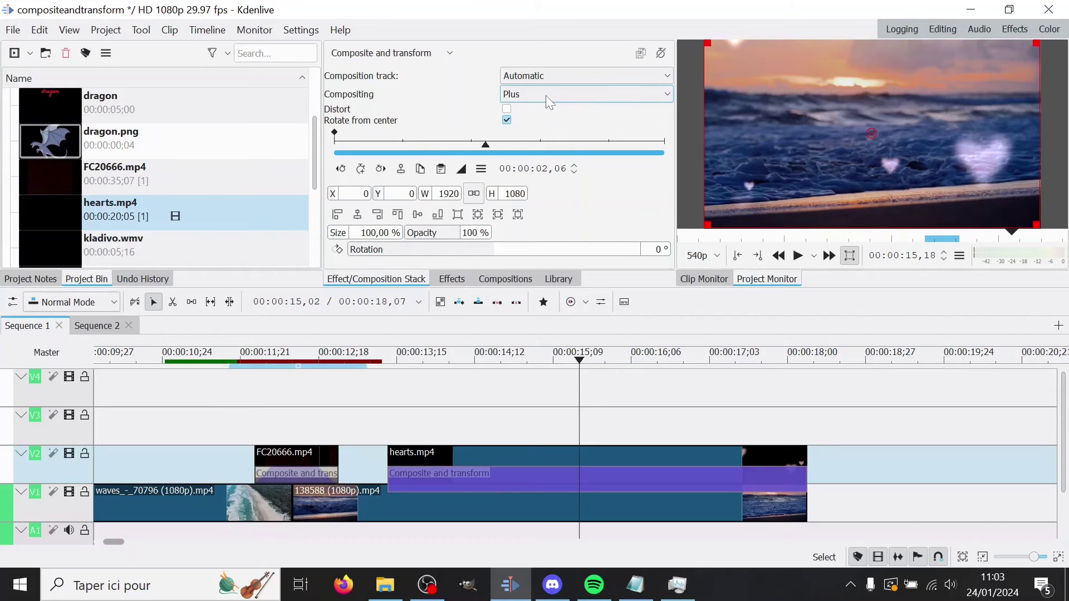
scroll(547, 96, up, 1)
scroll(546, 97, down, 1)
drag(431, 398, 547, 417)
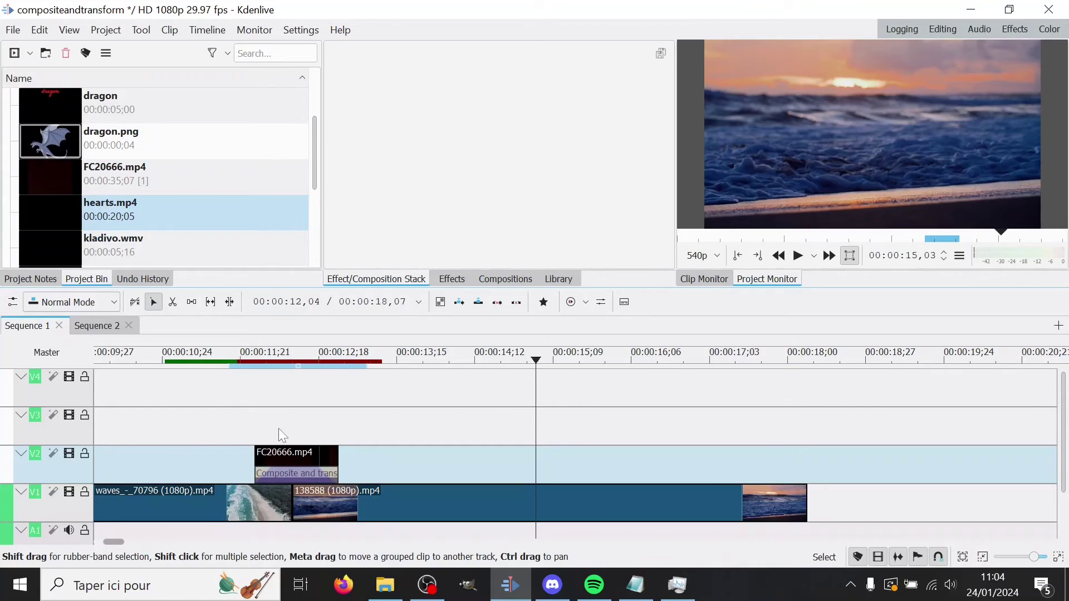
Delete the FC20666 clip along with its composition
click(311, 473)
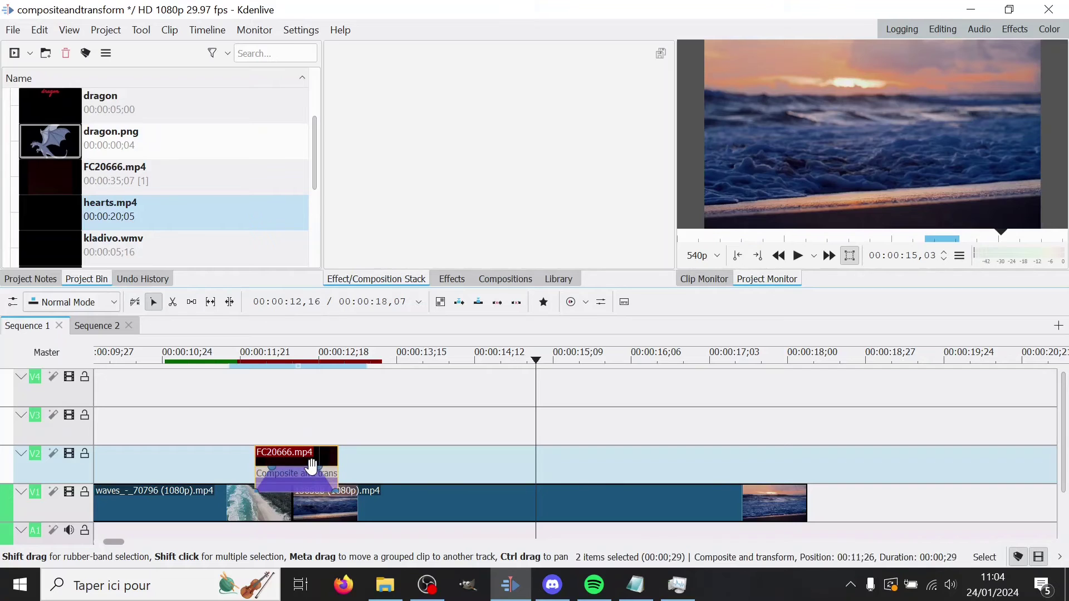
key(Delete)
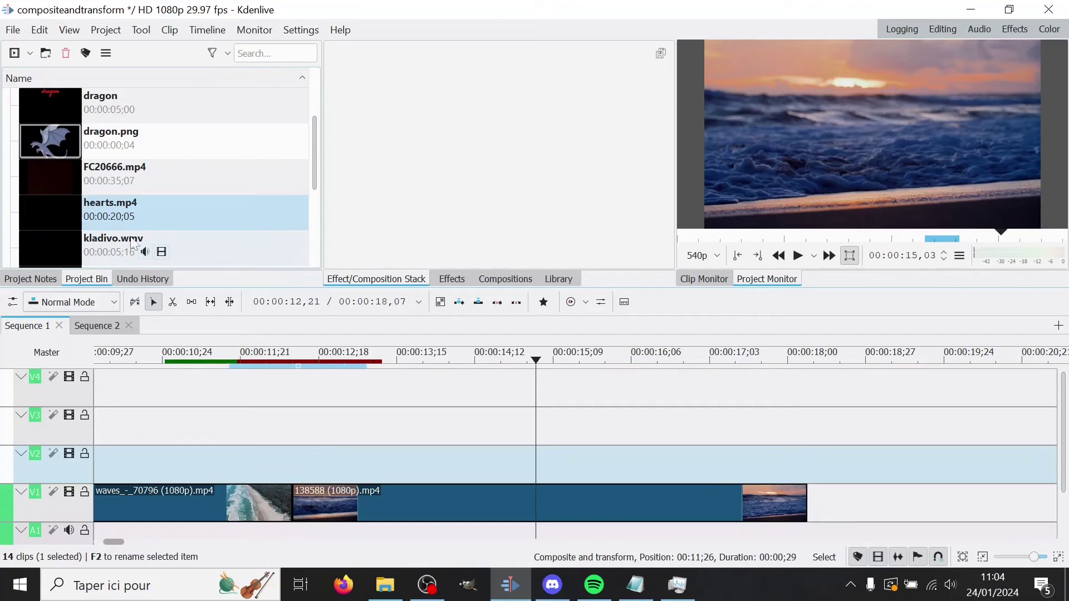
scroll(126, 199, down, 2)
Insert the torn-paper transitions clip on V2 at the playhead and preview it over the waves
click(59, 185)
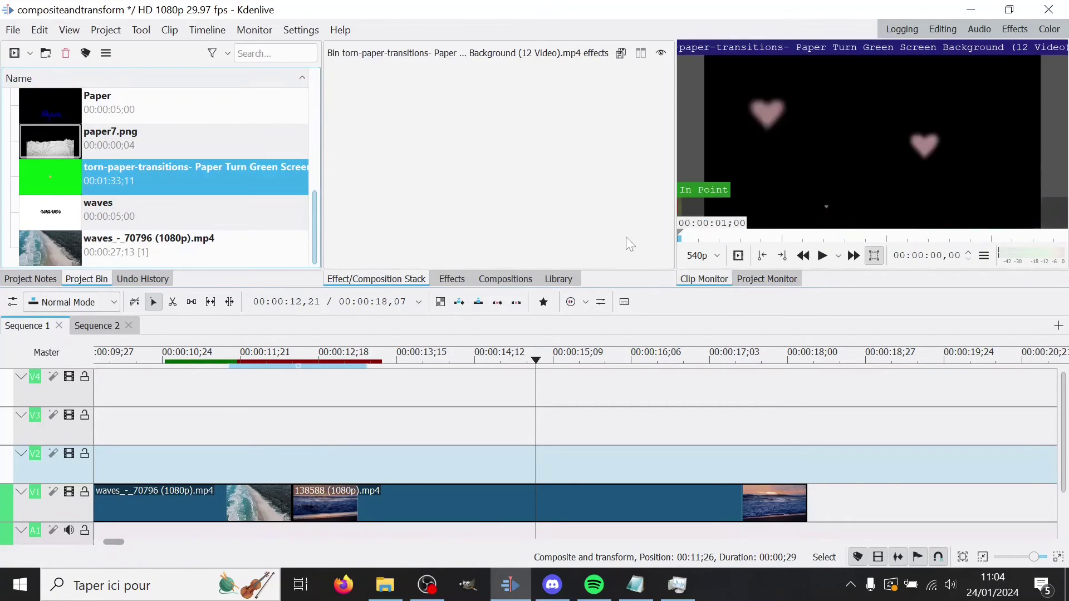
click(822, 255)
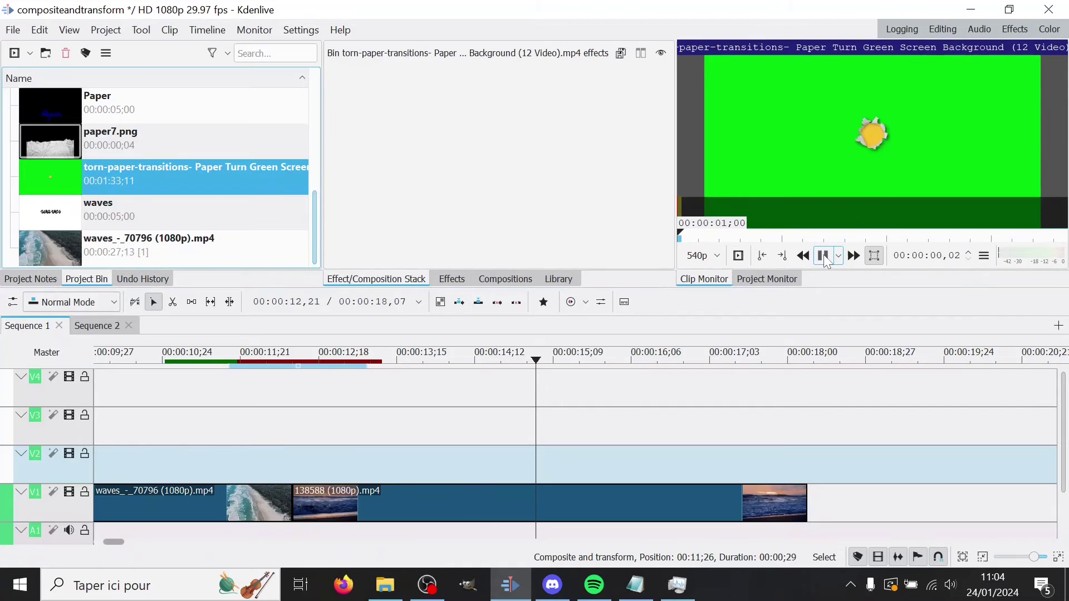
key(v)
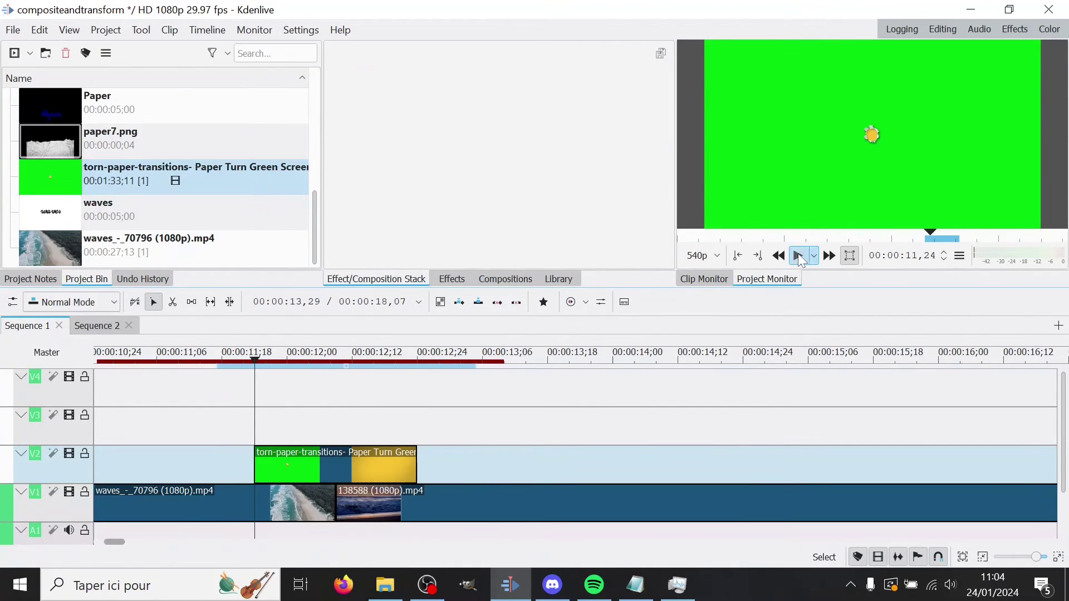
click(797, 255)
click(798, 255)
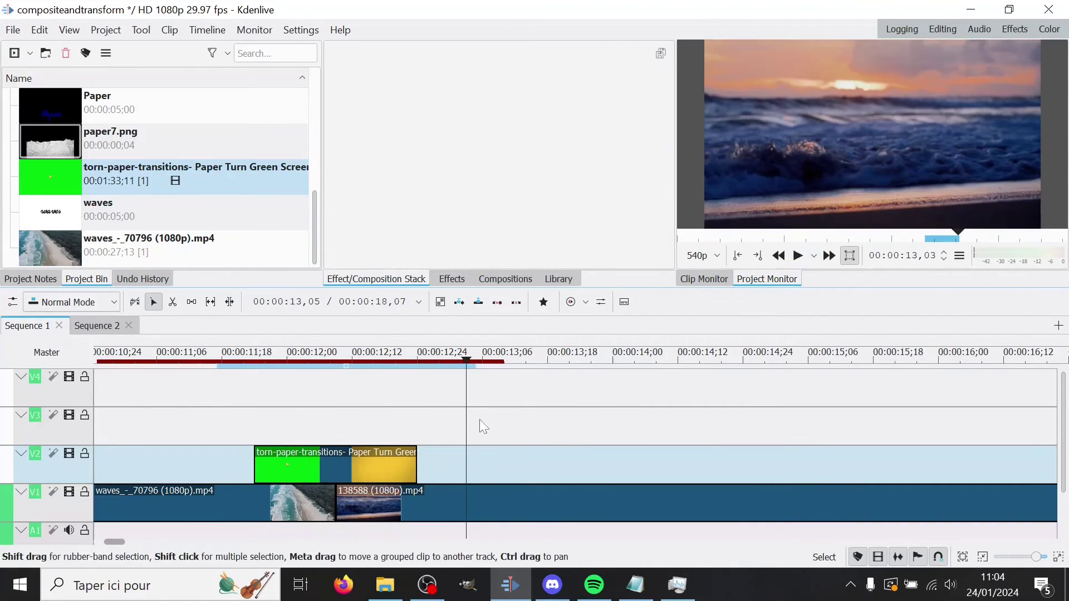
Apply Chroma Key: Advanced (search 'chro') to the torn-paper clip and sample its green screen
click(452, 278)
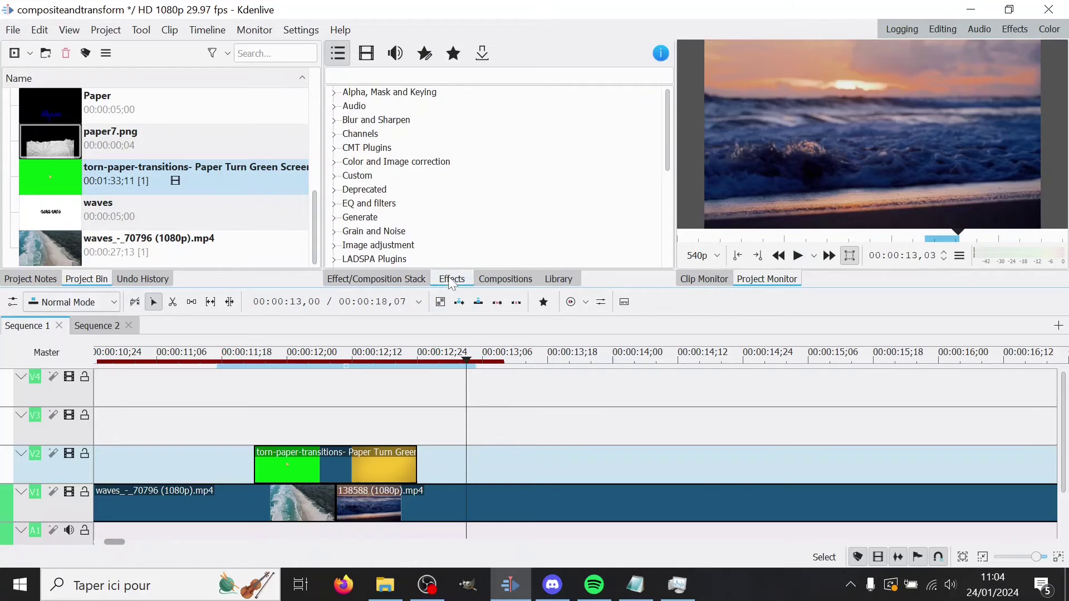
click(498, 75)
text(chro)
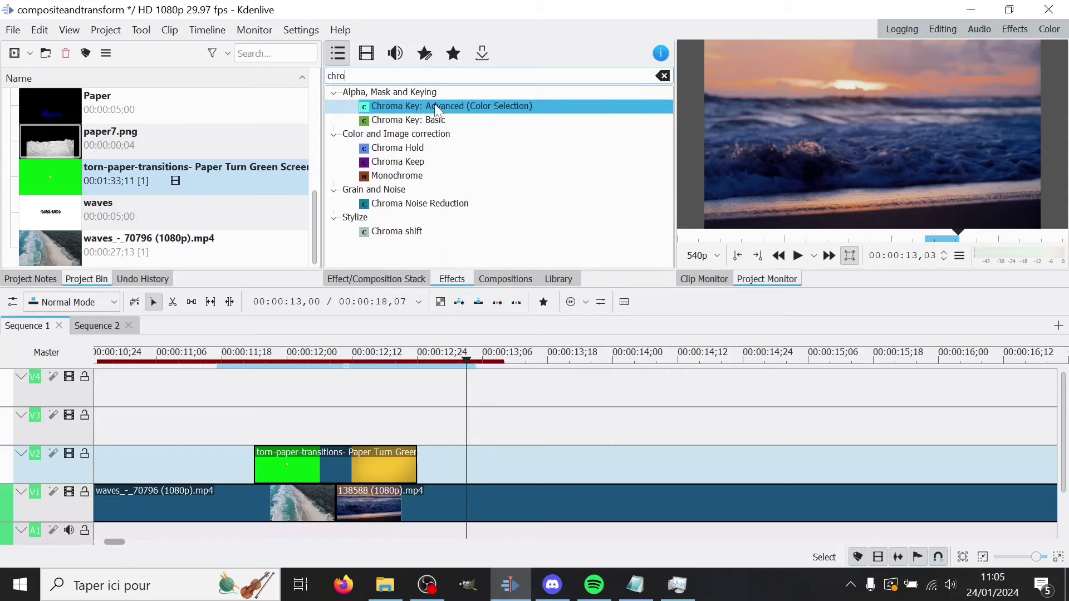
drag(452, 106, 306, 461)
click(306, 461)
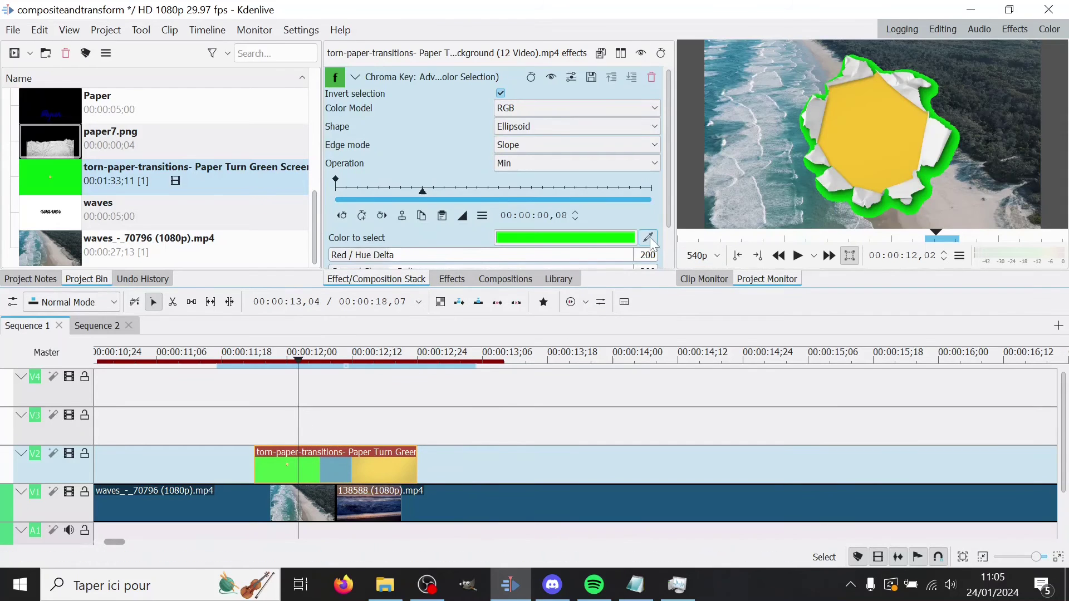
click(889, 195)
Switch the key's colour model to ABI and widen its red and green tolerances
scroll(458, 210, down, 1)
scroll(456, 111, up, 1)
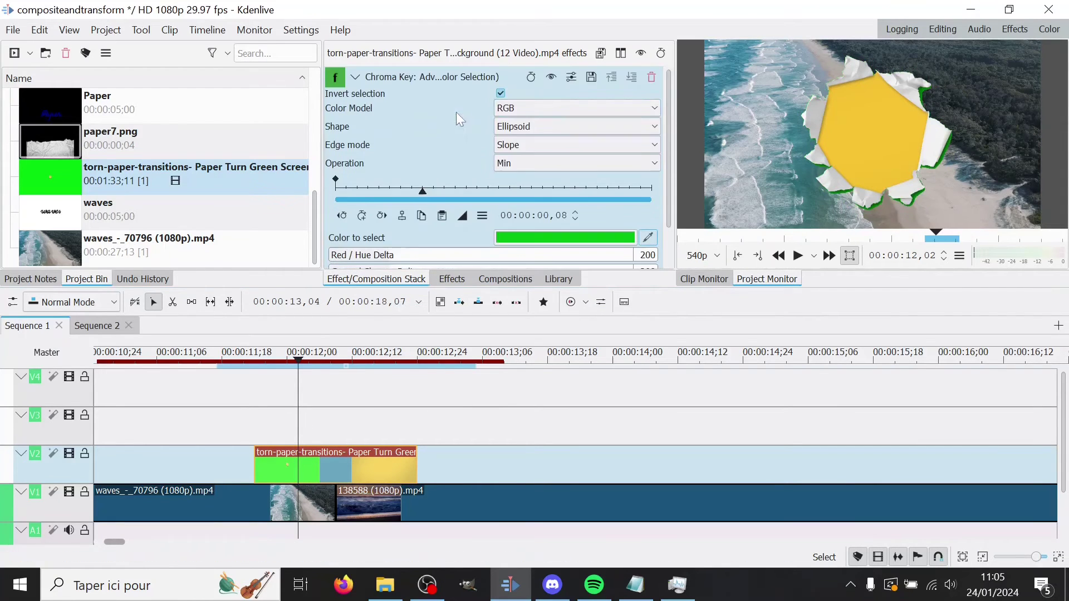
click(518, 108)
click(532, 138)
scroll(493, 223, down, 2)
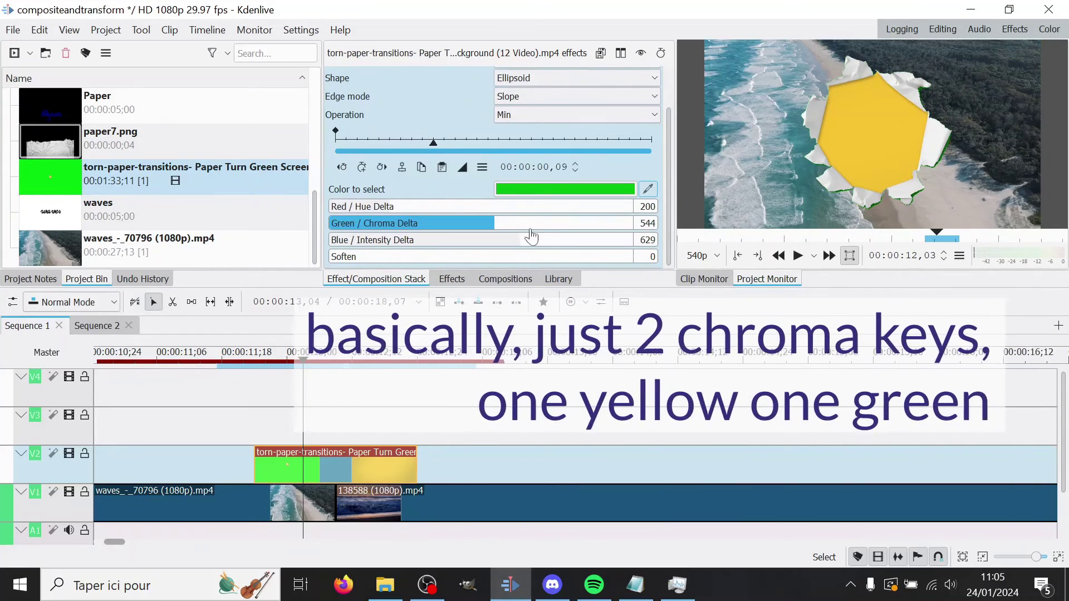
drag(529, 234, 592, 225)
drag(489, 207, 474, 207)
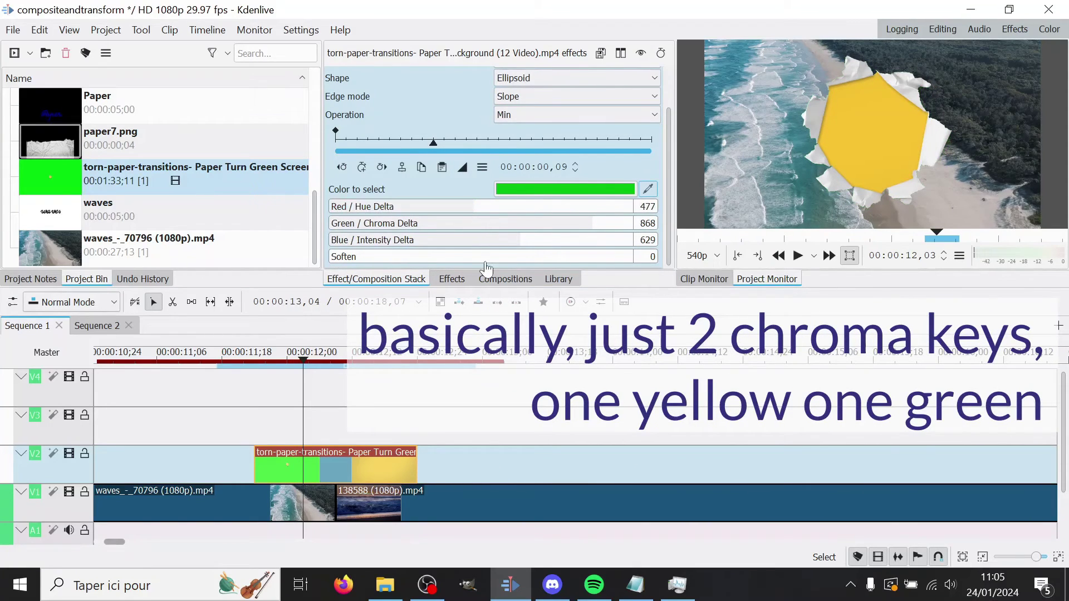
scroll(560, 227, up, 2)
Add a second chroma key for the yellow with blue tolerance 526, then move the clip to V3
click(451, 278)
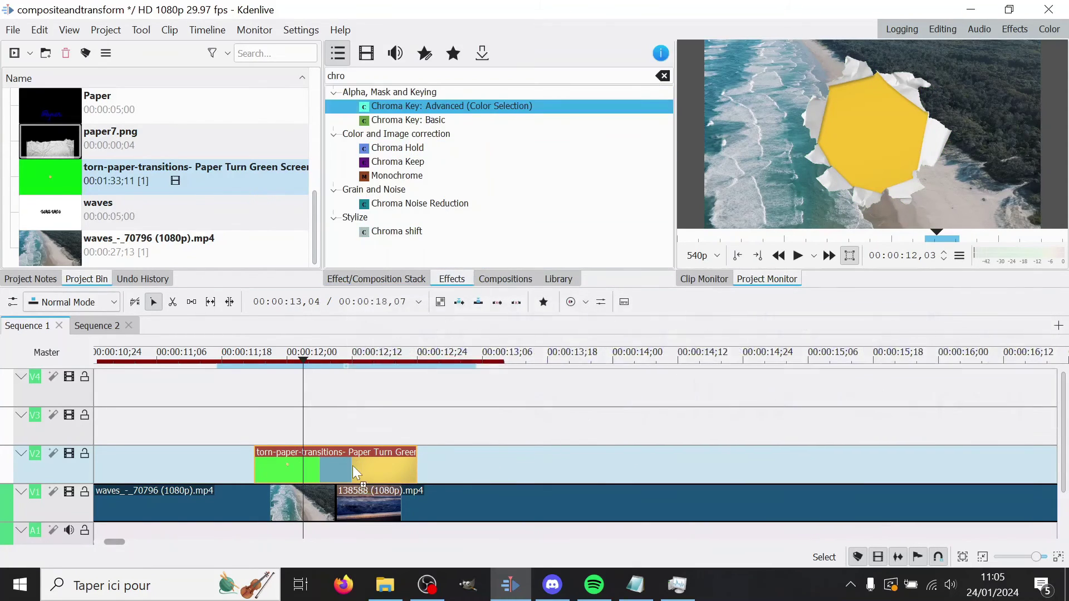
drag(357, 399, 356, 464)
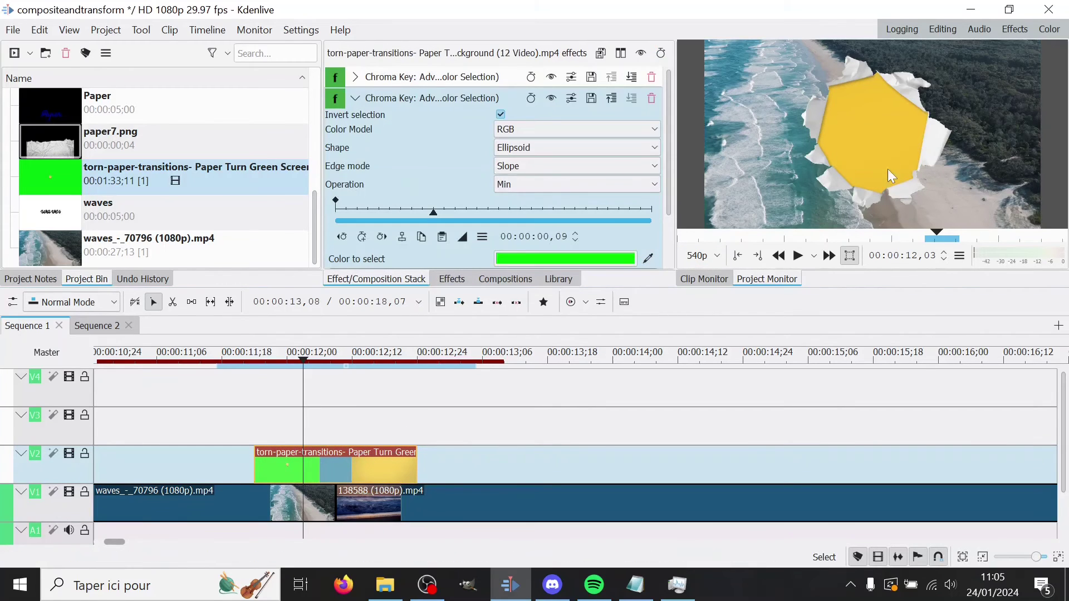
scroll(419, 152, down, 2)
click(489, 240)
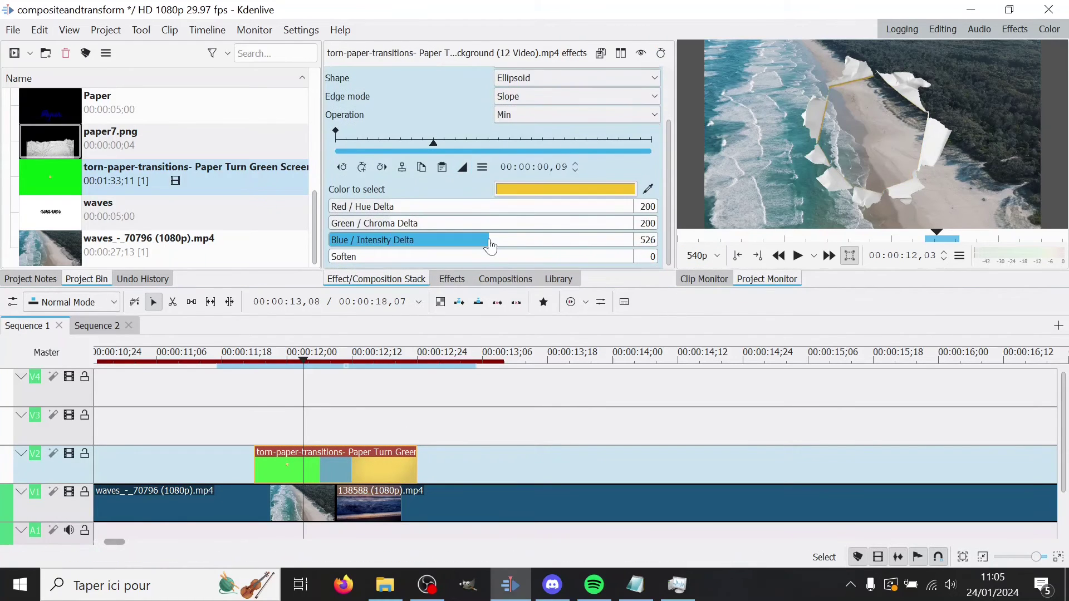
drag(390, 224, 482, 207)
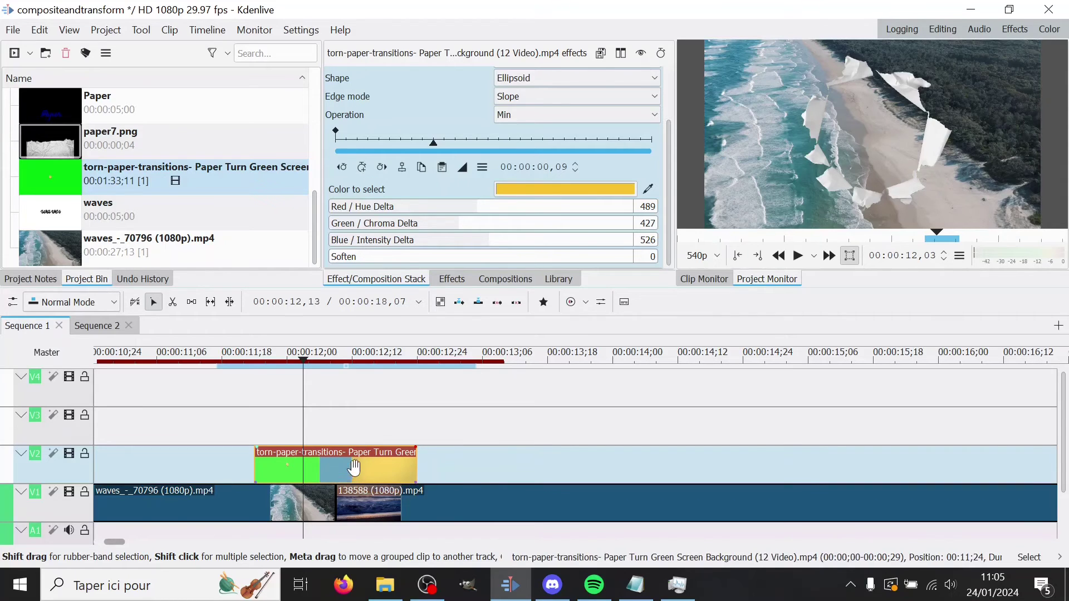
drag(354, 467, 359, 433)
Trim and align the torn-paper clip over 138588, stacking torn-paper on V4 and 138588 on V3
drag(406, 504, 409, 479)
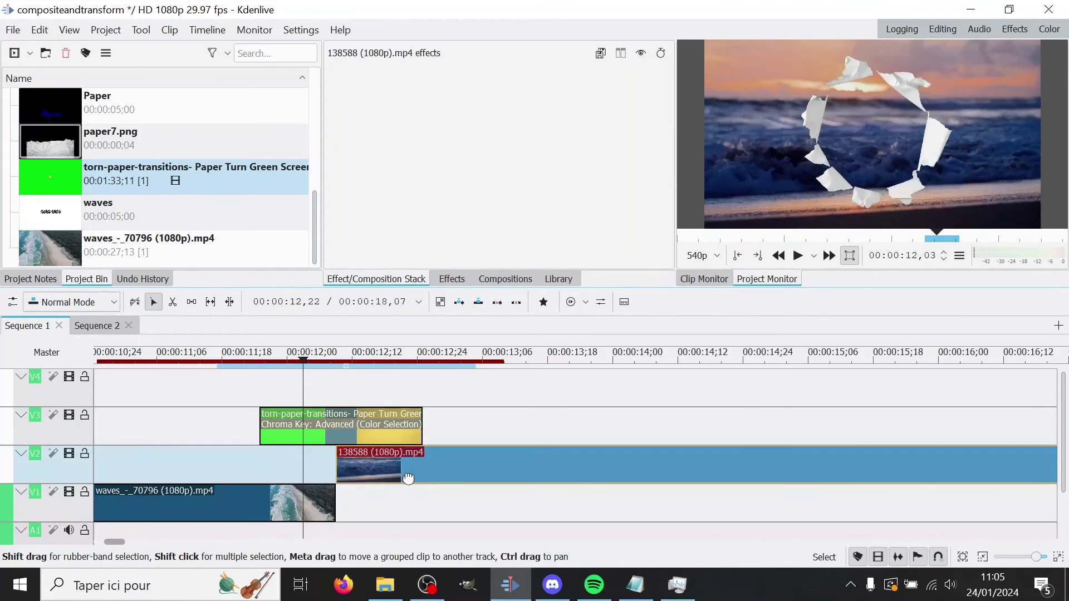
click(283, 463)
click(368, 390)
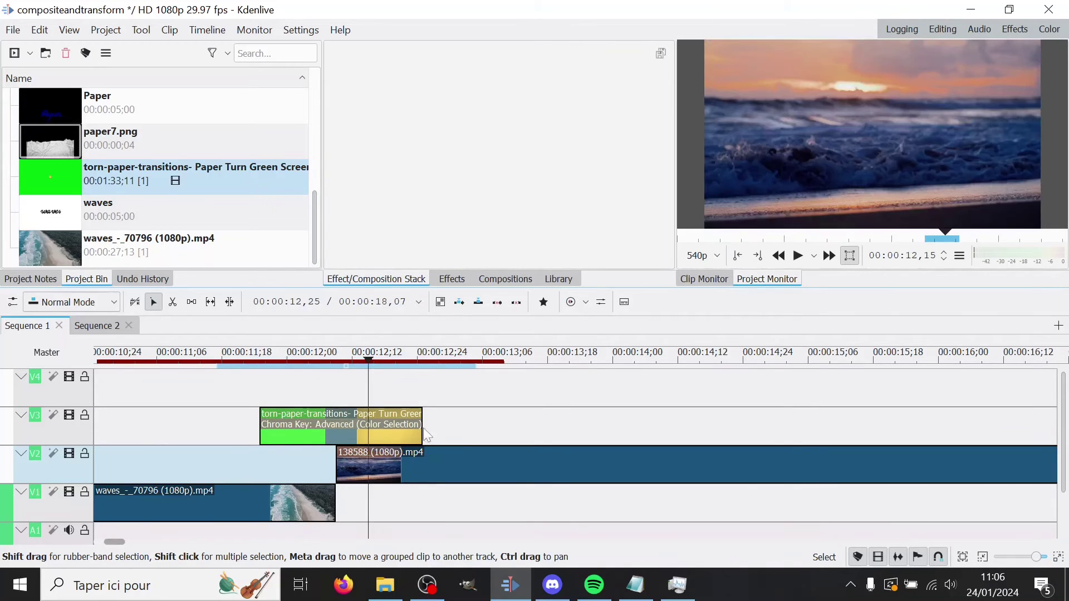
drag(422, 433, 317, 436)
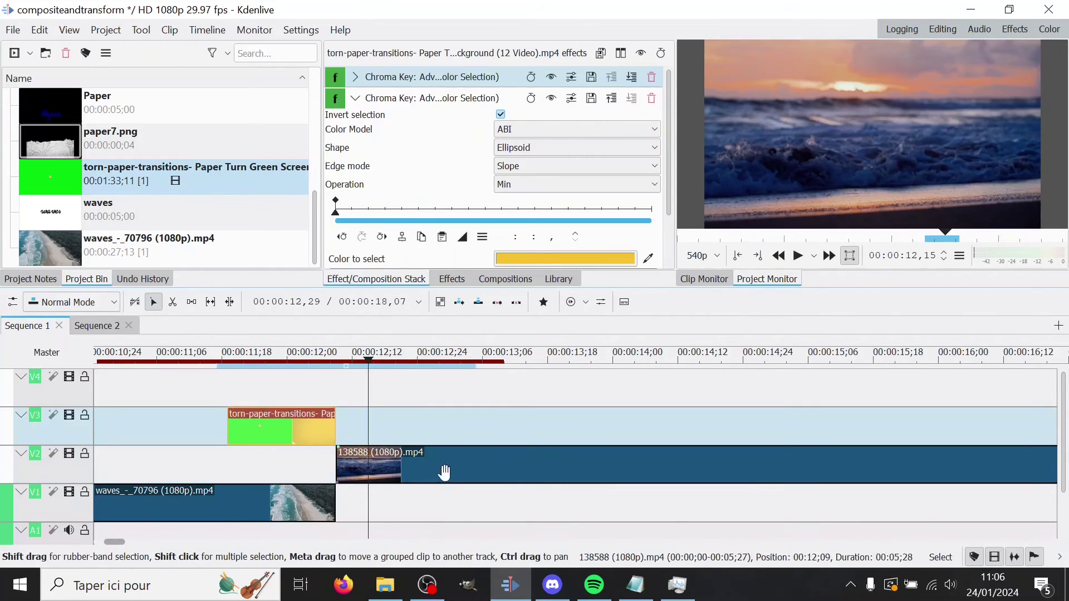
drag(444, 472, 329, 471)
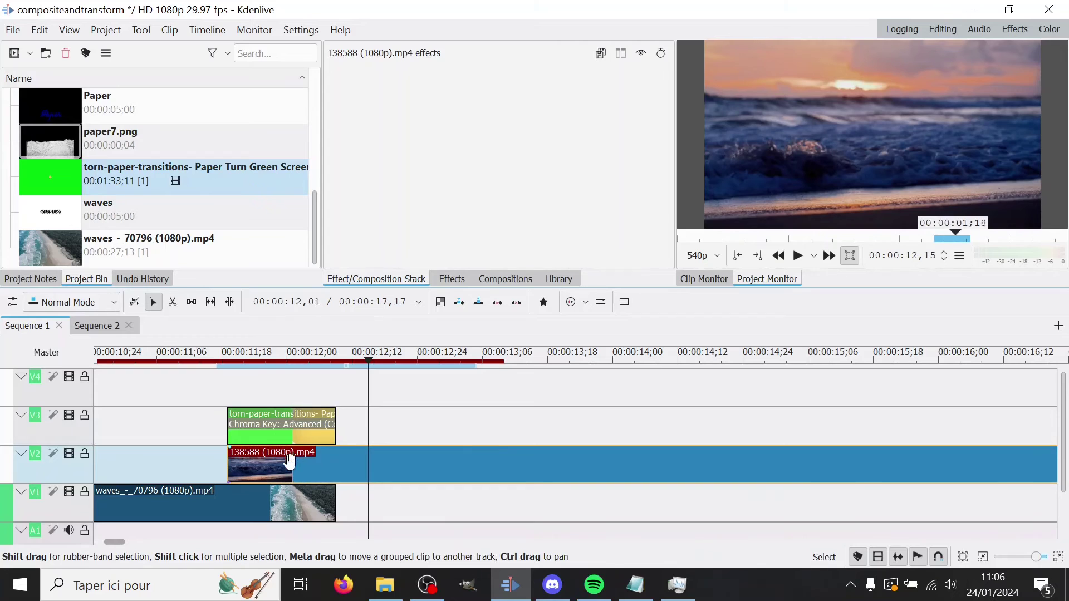
drag(284, 427, 278, 393)
drag(282, 454, 281, 431)
click(277, 391)
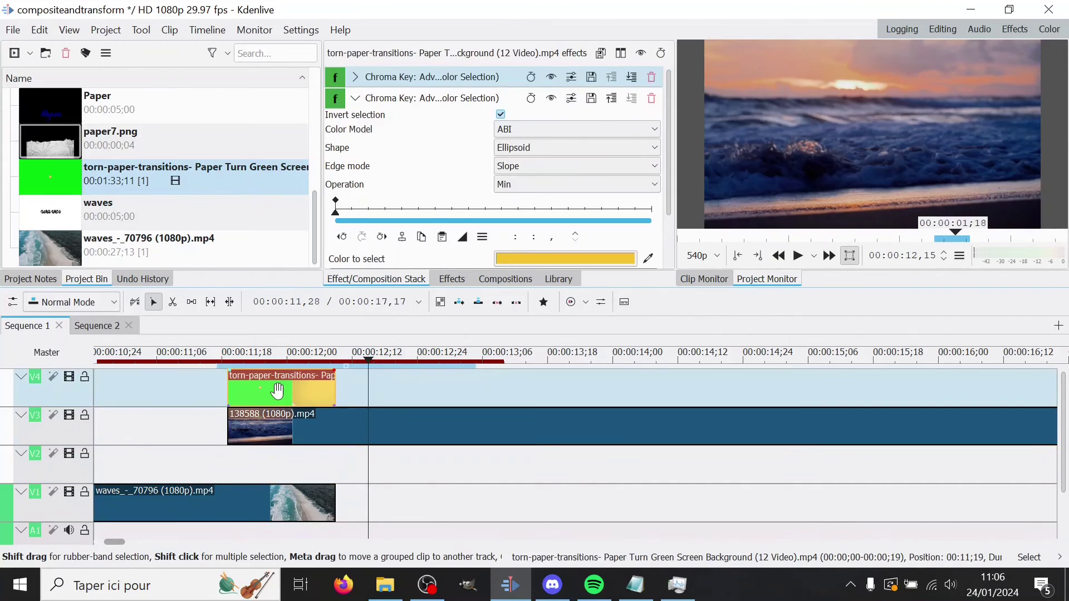
click(259, 467)
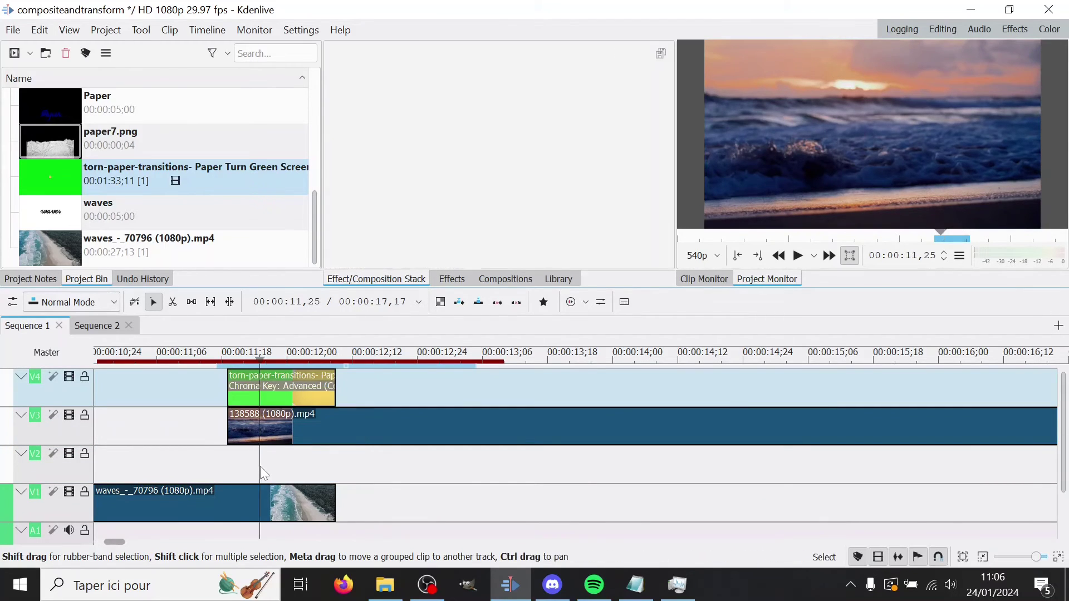
Insert a second torn-paper copy on V2, remove its first chroma key, and move it to V3
click(116, 478)
key(b)
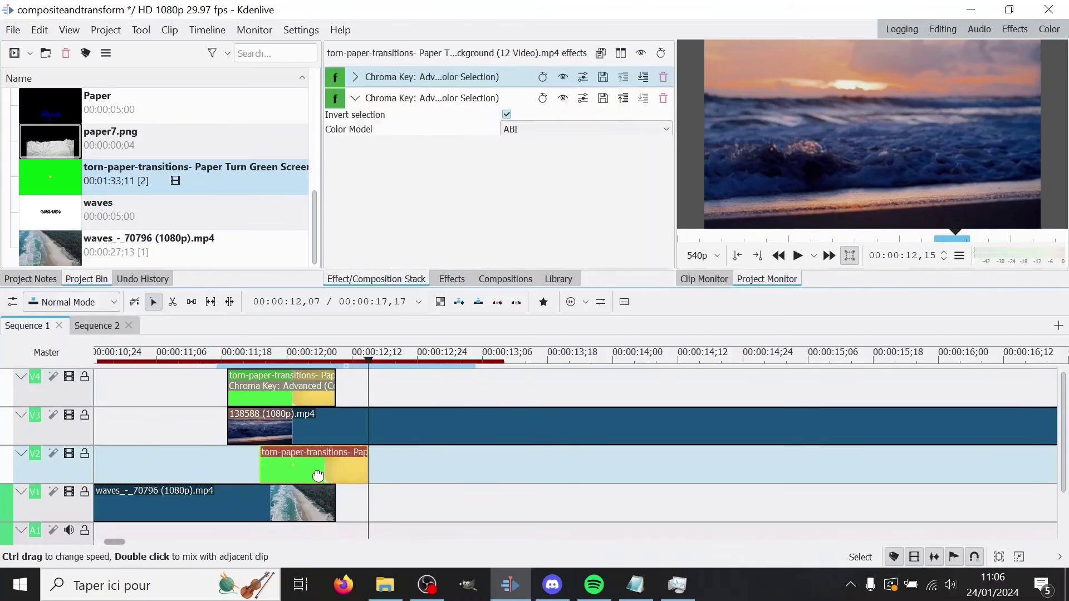
drag(318, 475, 285, 476)
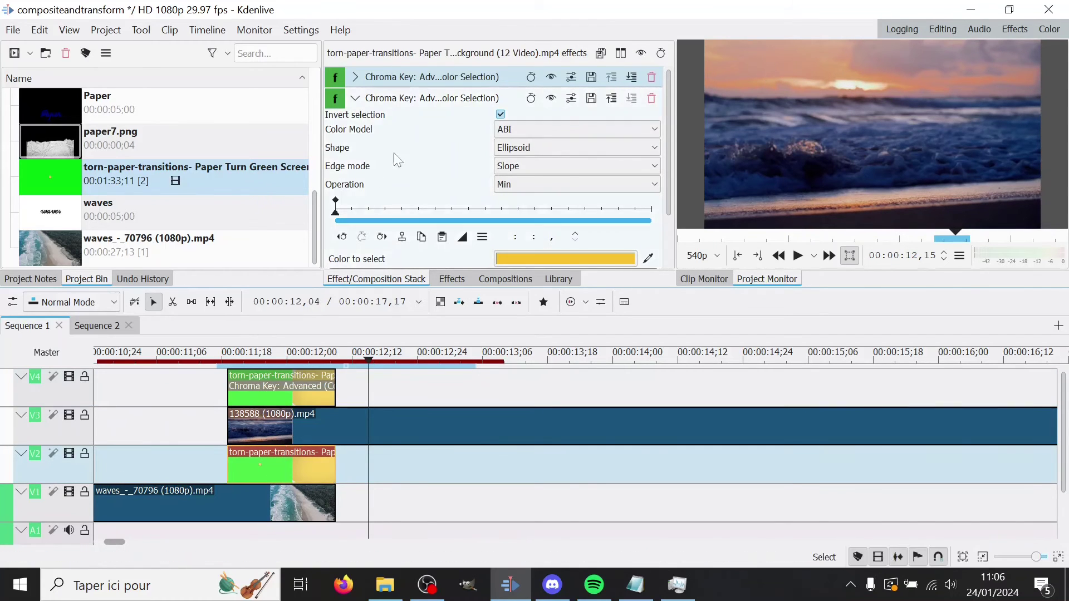
click(357, 99)
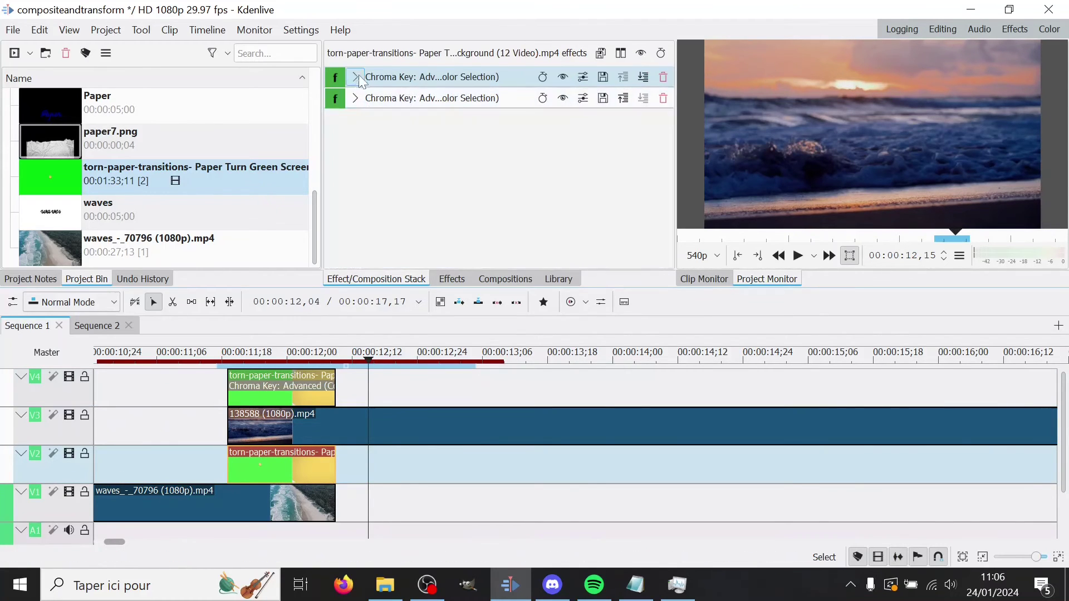
click(663, 76)
drag(280, 460, 280, 422)
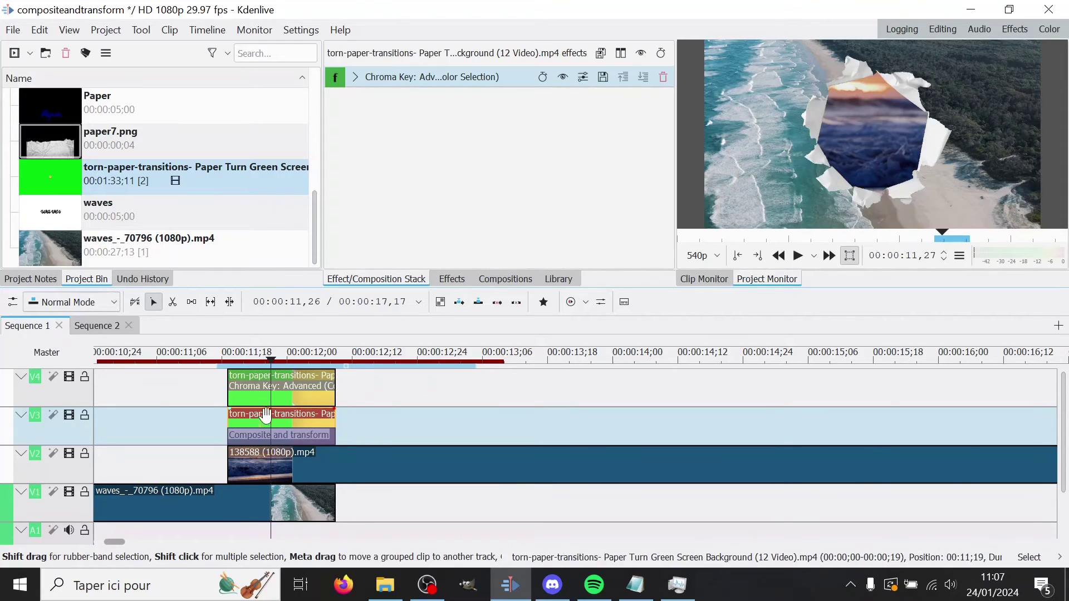
Move the V4 clip aside, select the V3 copy's composition, and toggle V1/V2 video to inspect the matte
drag(271, 386, 508, 394)
click(294, 417)
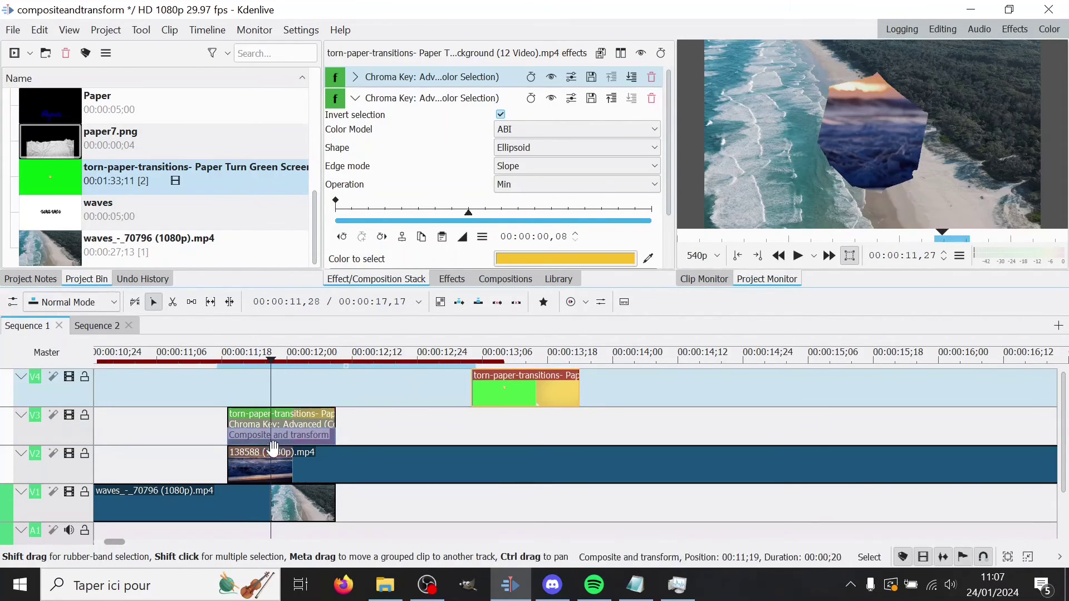
click(273, 443)
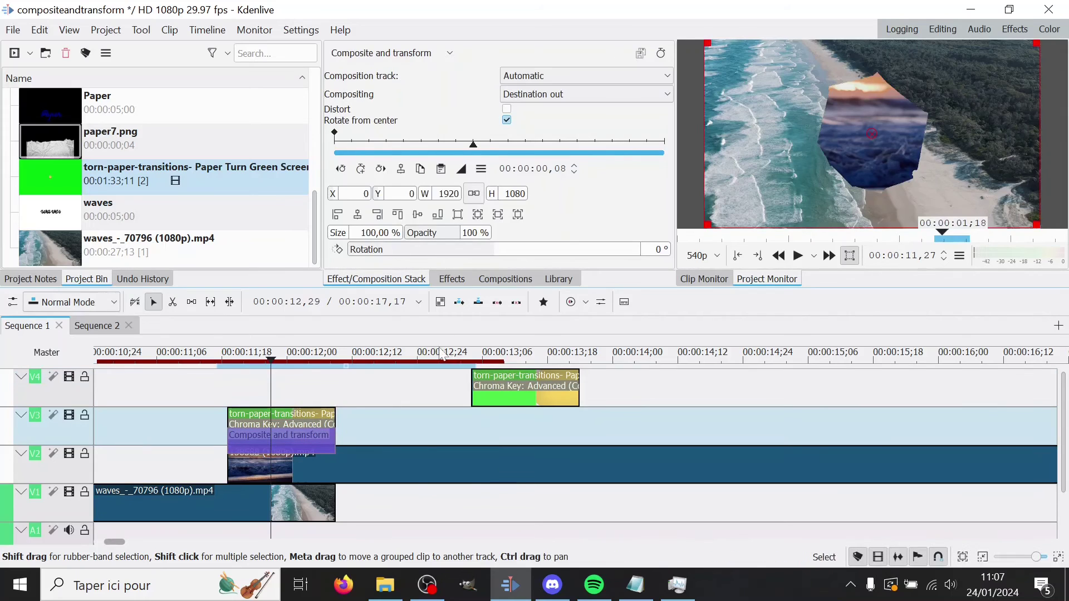
click(69, 454)
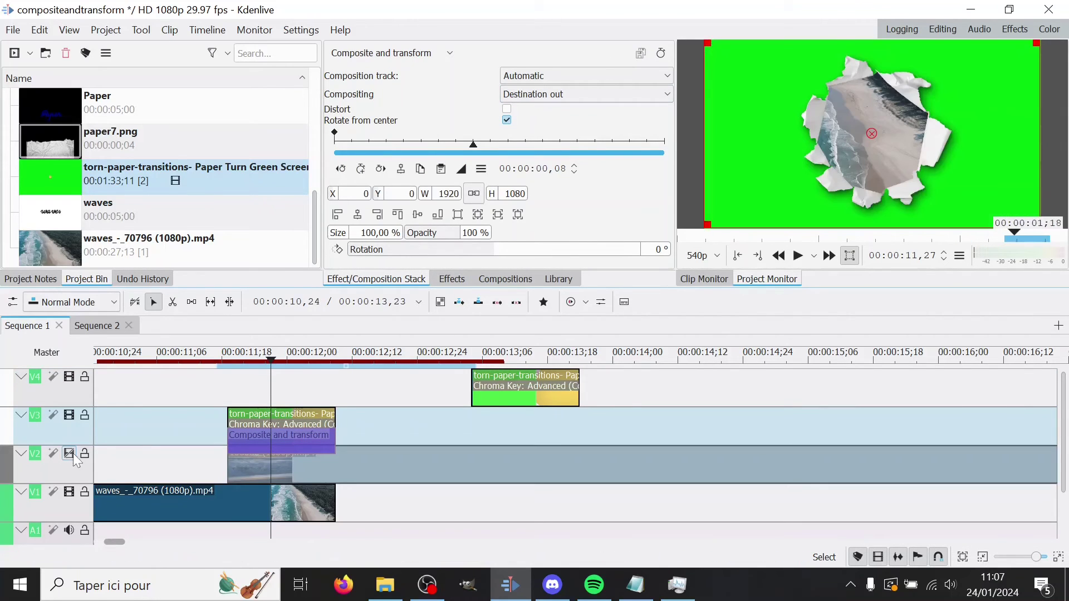
click(69, 492)
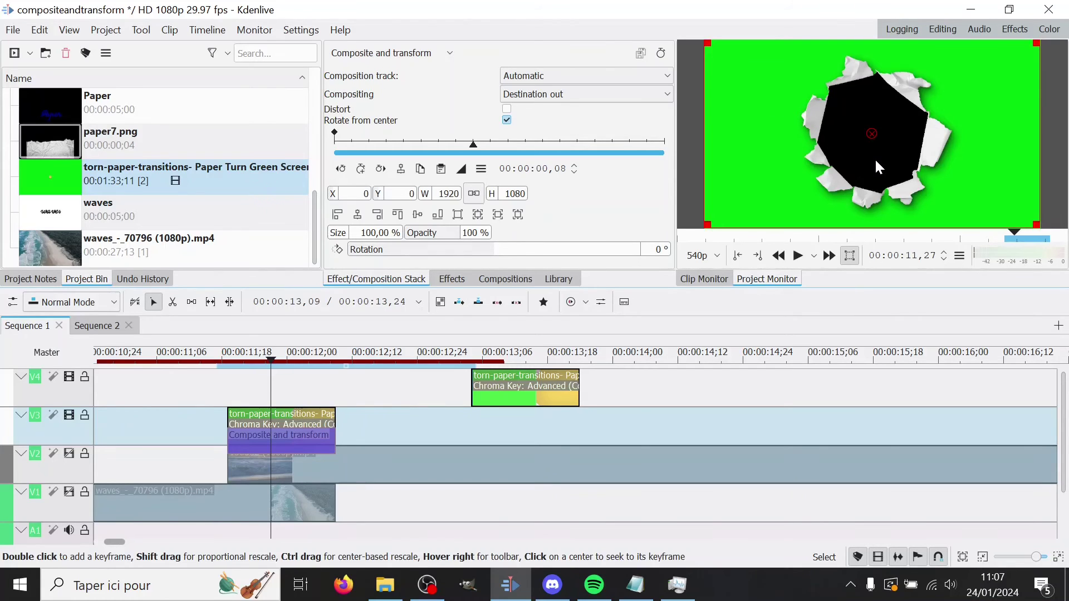
click(69, 454)
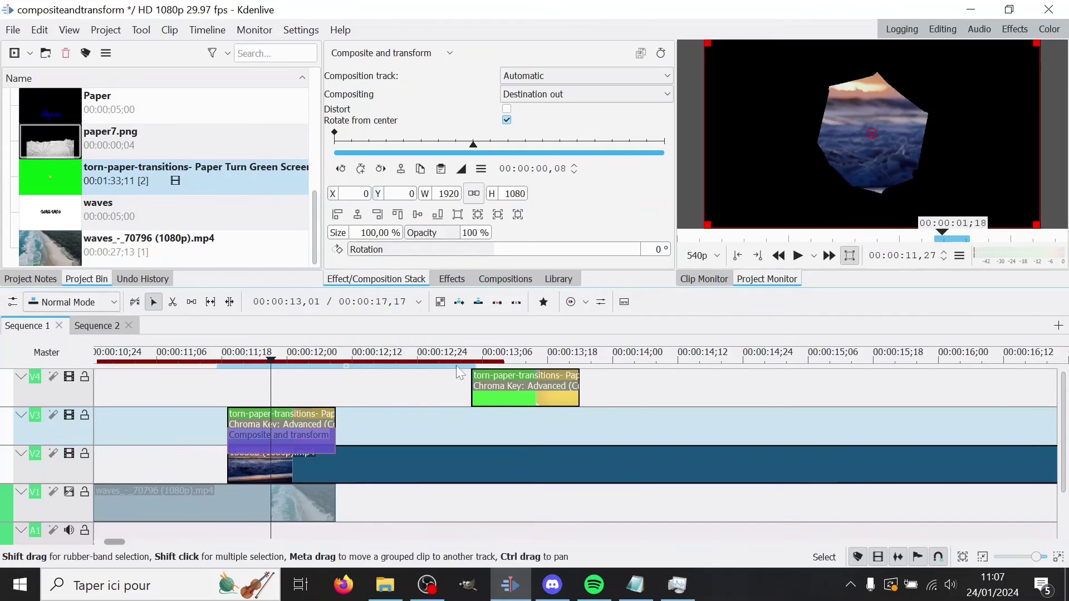
Compare Destination in with Destination out compositing, keep Destination out, and preview the transition
click(526, 99)
click(540, 220)
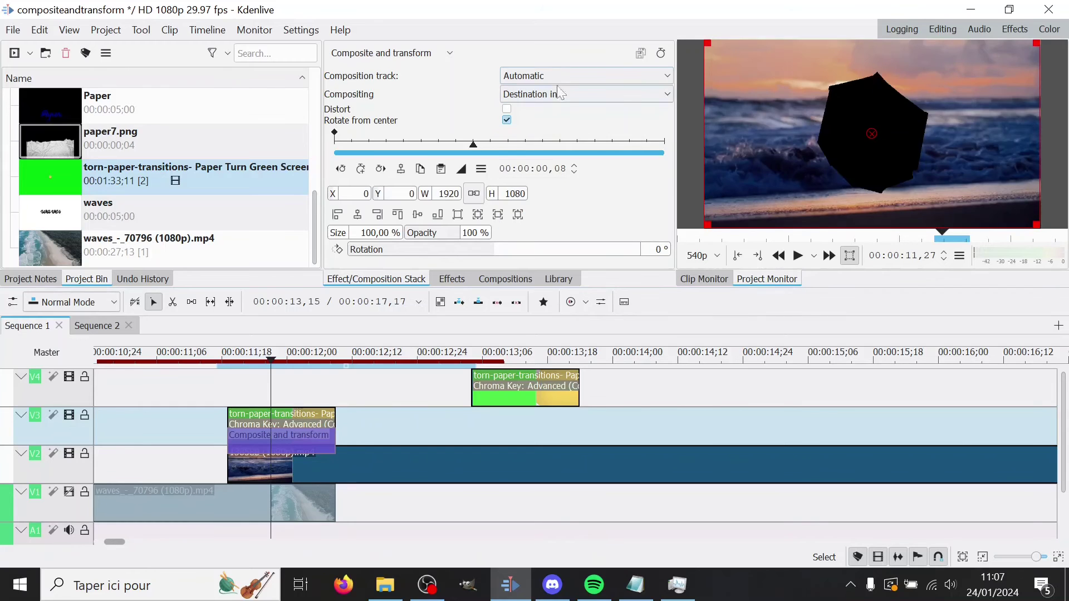
click(553, 99)
click(556, 234)
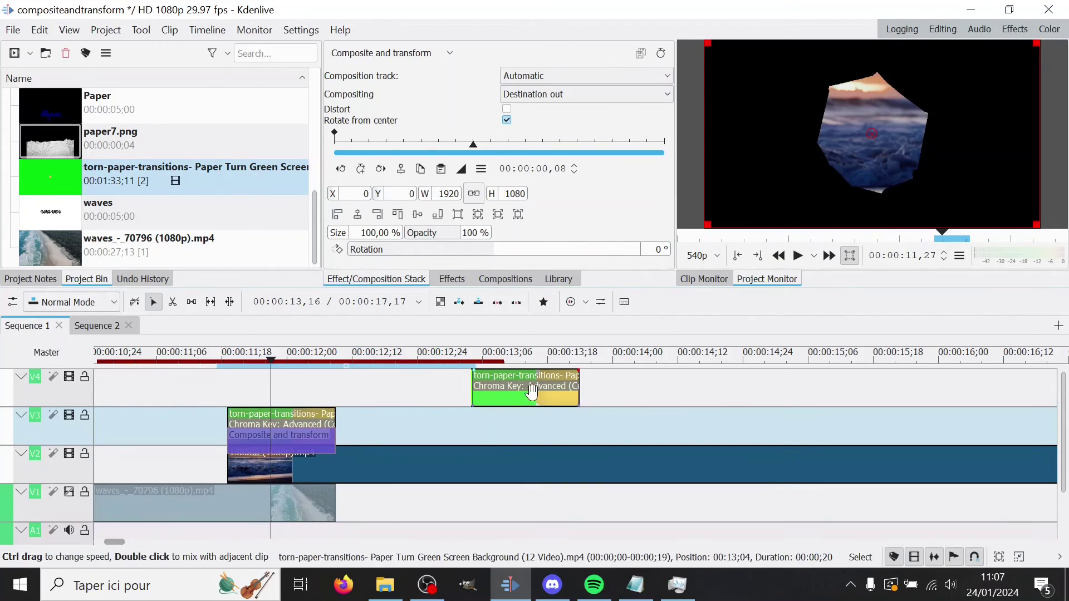
click(68, 491)
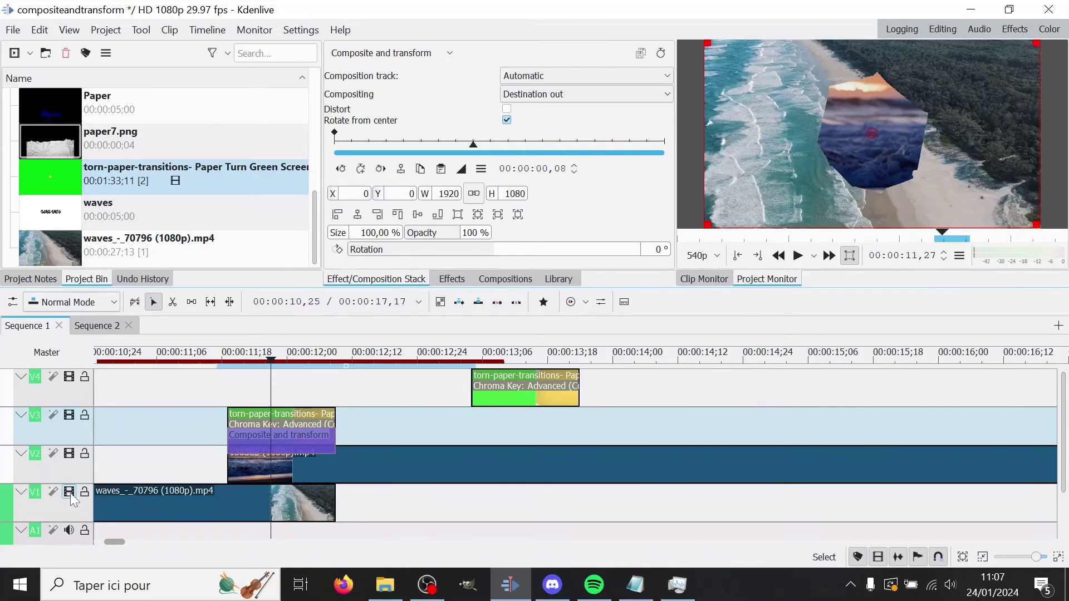
drag(220, 382, 289, 383)
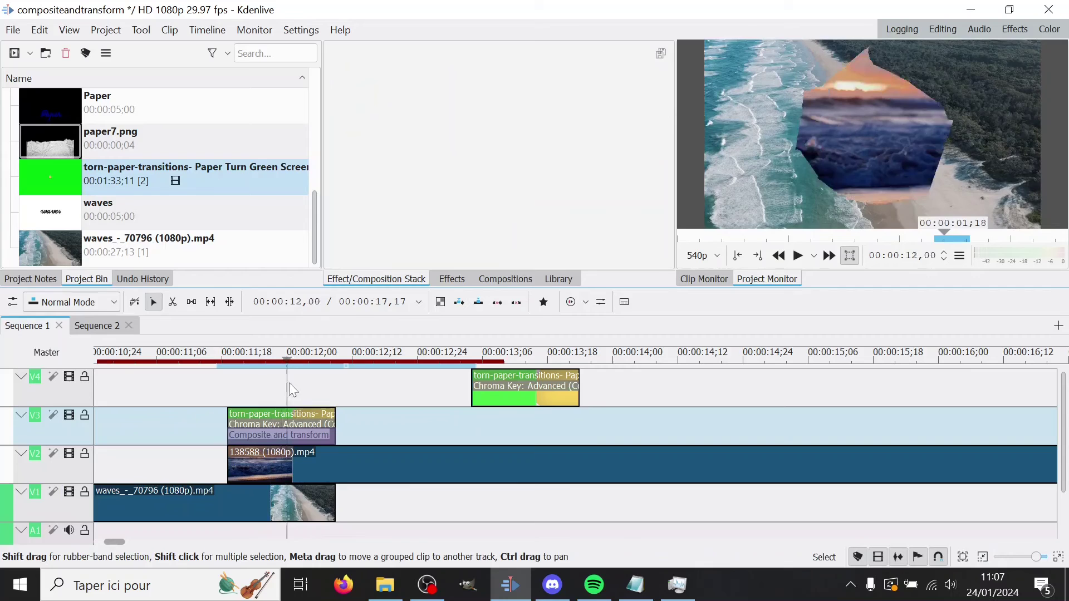
Move the V4 torn-paper clip back to 00:00:11;24 and check the result around 11;18
click(491, 392)
drag(491, 391, 270, 390)
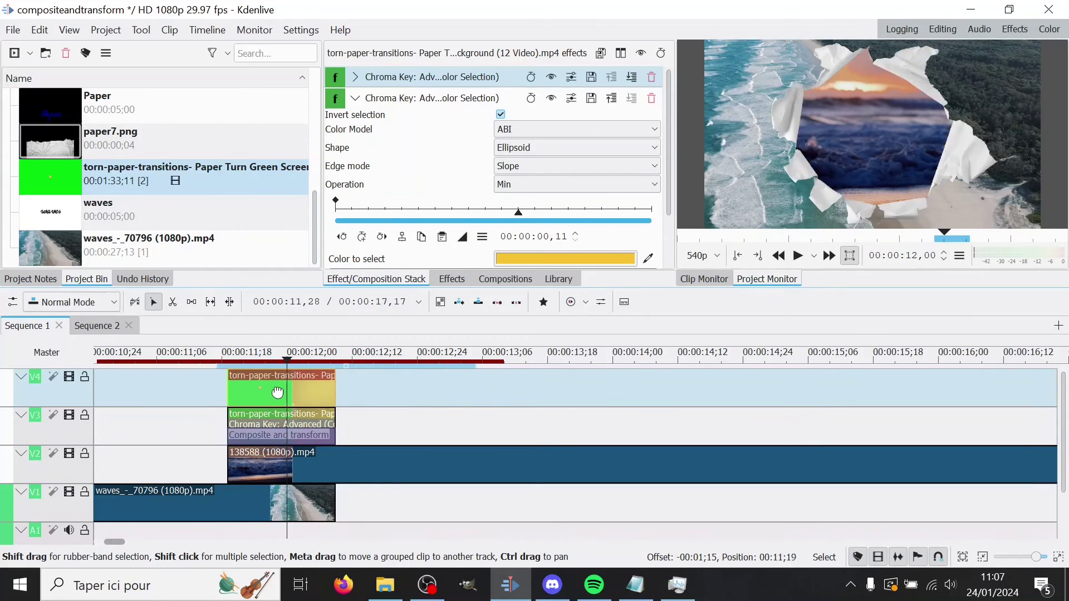
drag(212, 398, 222, 388)
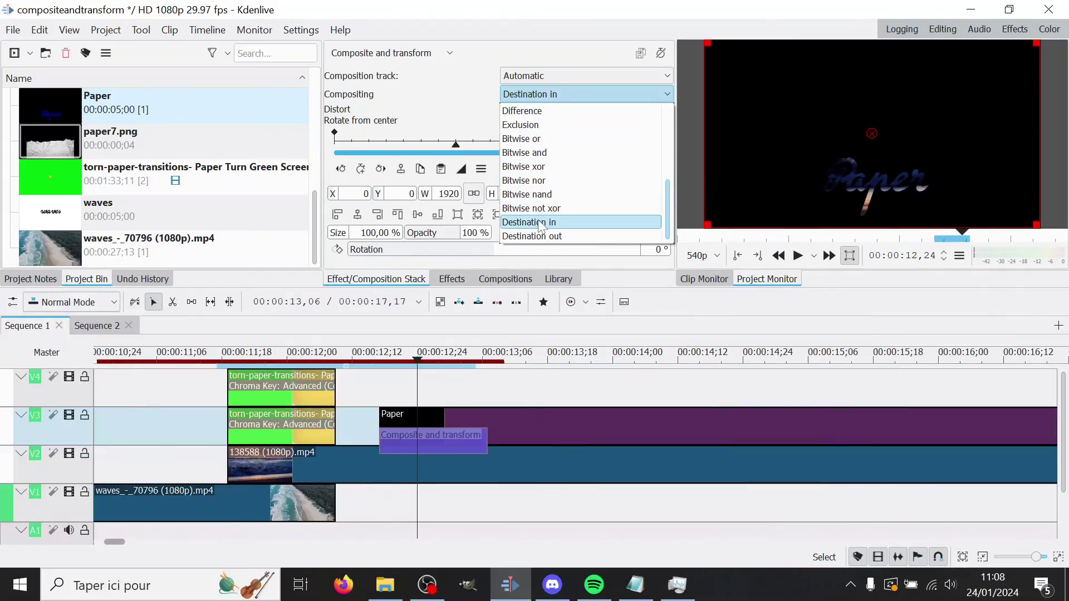
Blend the Paper title with the Bitwise or compositing mode
click(529, 138)
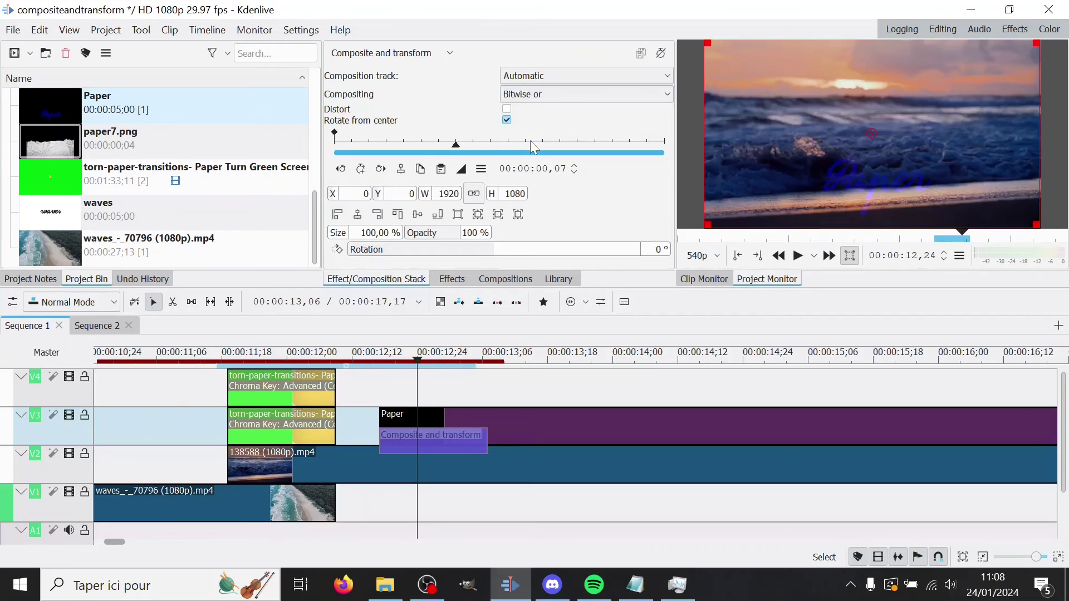
click(558, 96)
scroll(561, 106, up, 1)
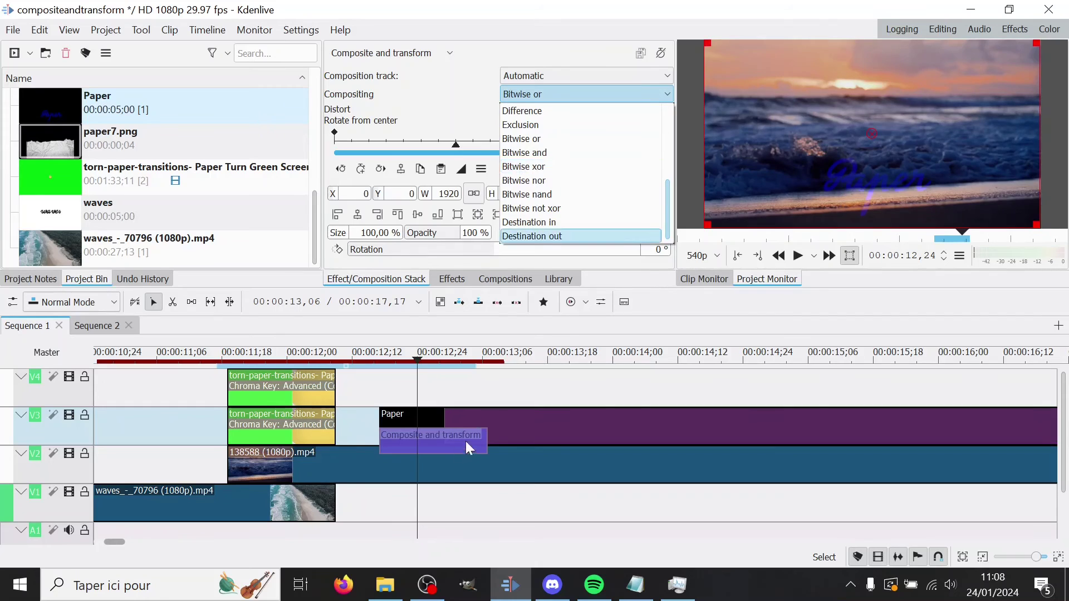
Delete the torn-paper clips and composition, and place the waves title on V3 above the beach clip
click(452, 445)
key(Delete)
drag(59, 222, 556, 455)
scroll(579, 454, down, 2)
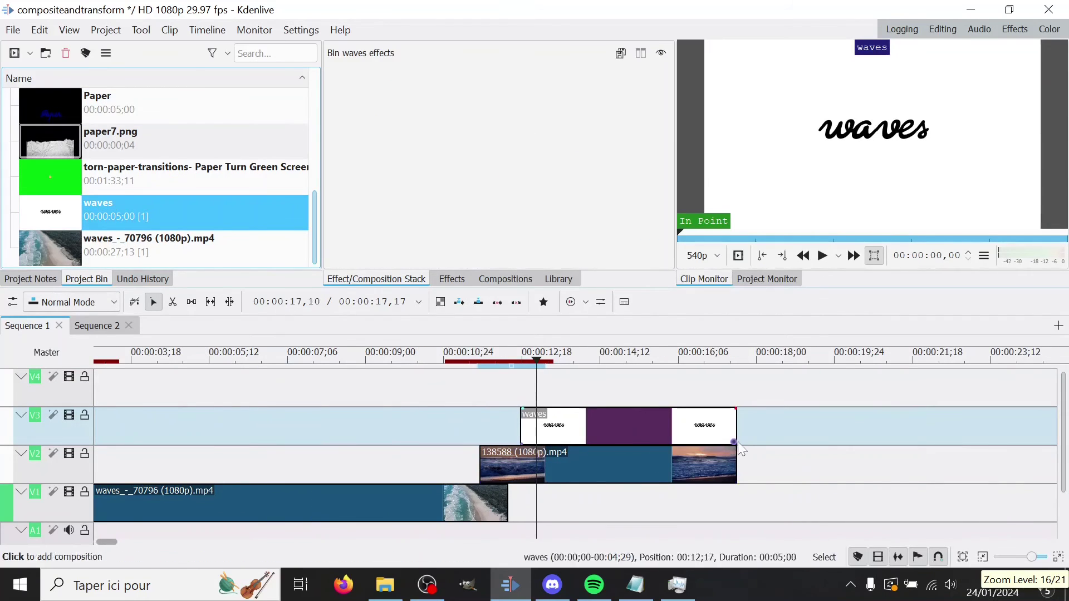
Add a Composite and transform composition under the waves title using Bitwise or mode
click(733, 442)
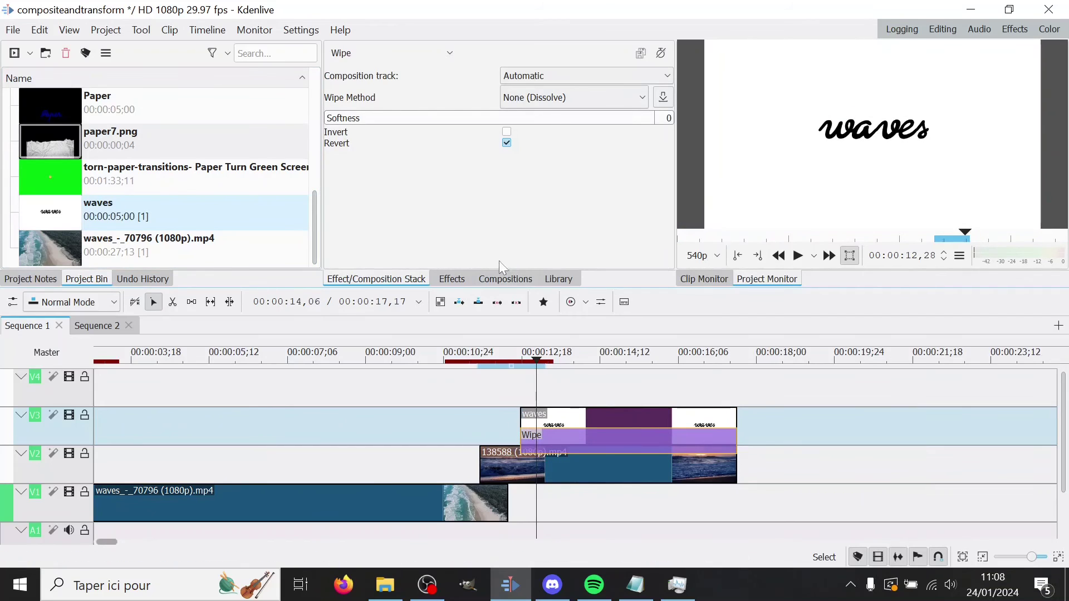
click(378, 52)
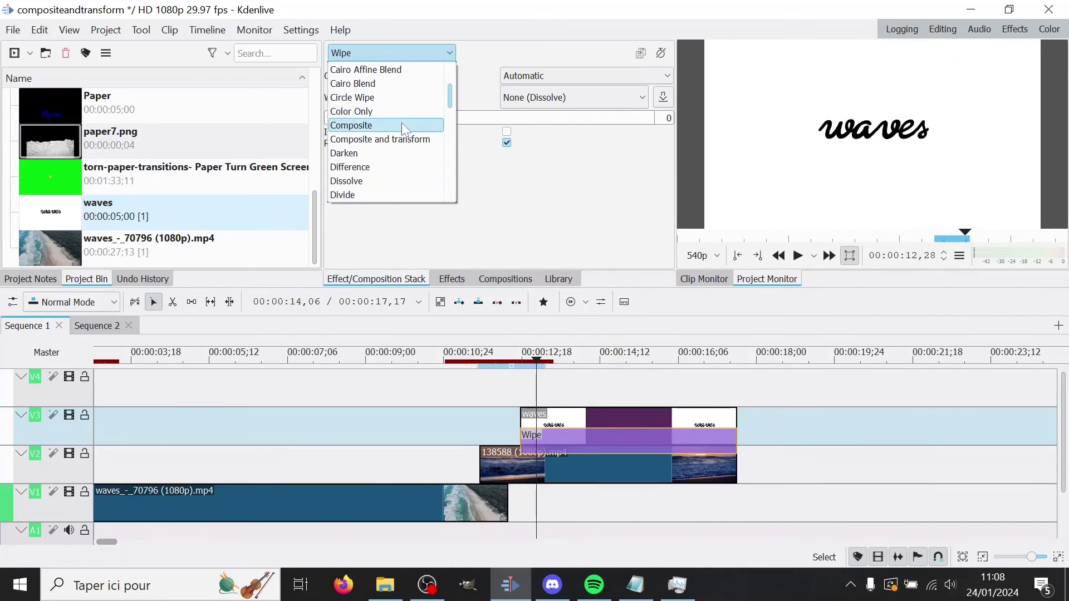
click(402, 124)
scroll(410, 50, down, 1)
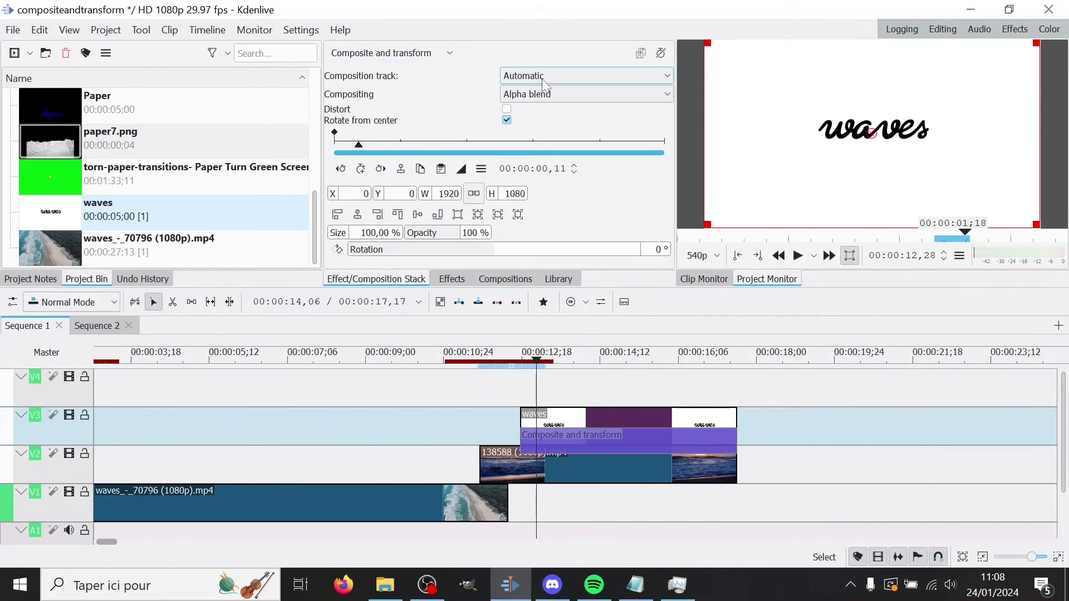
click(540, 100)
scroll(562, 195, down, 3)
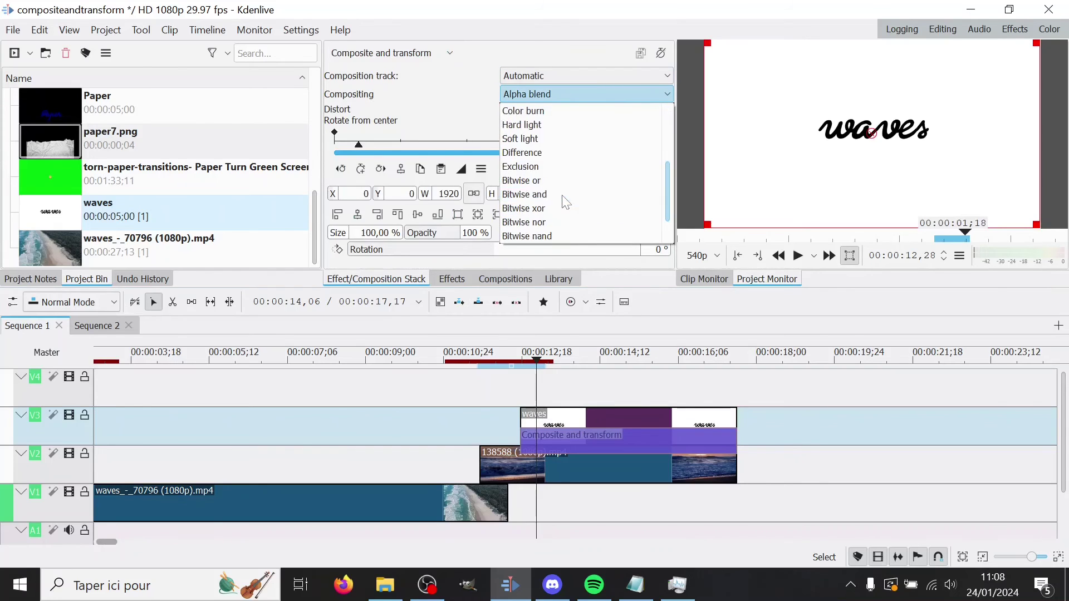
click(547, 180)
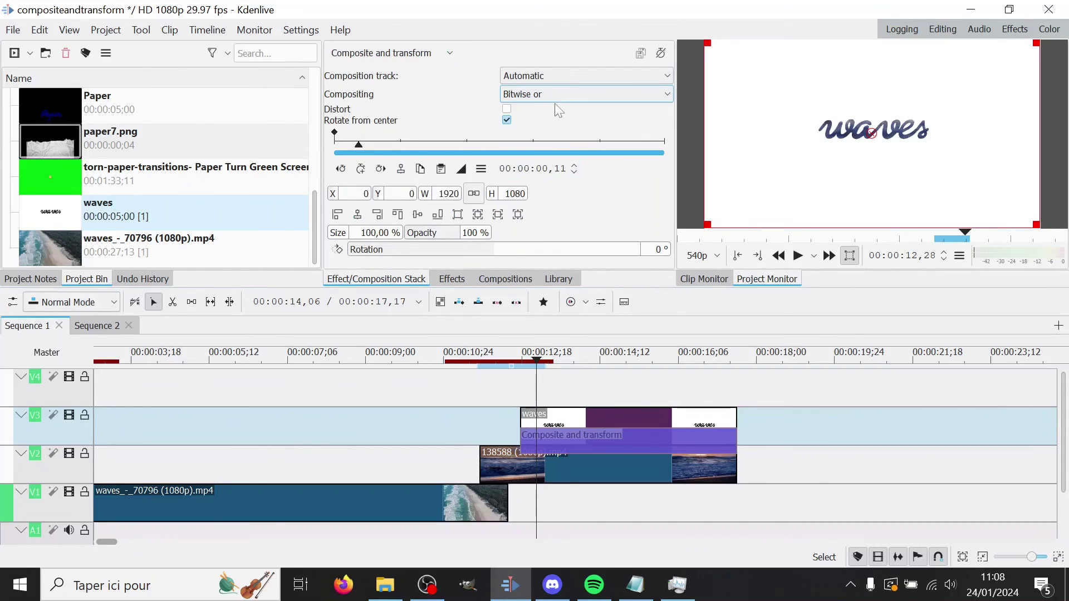
Cycle the waves title's compositing mode through the list to Xor and move the playhead slightly later
scroll(554, 100, up, 1)
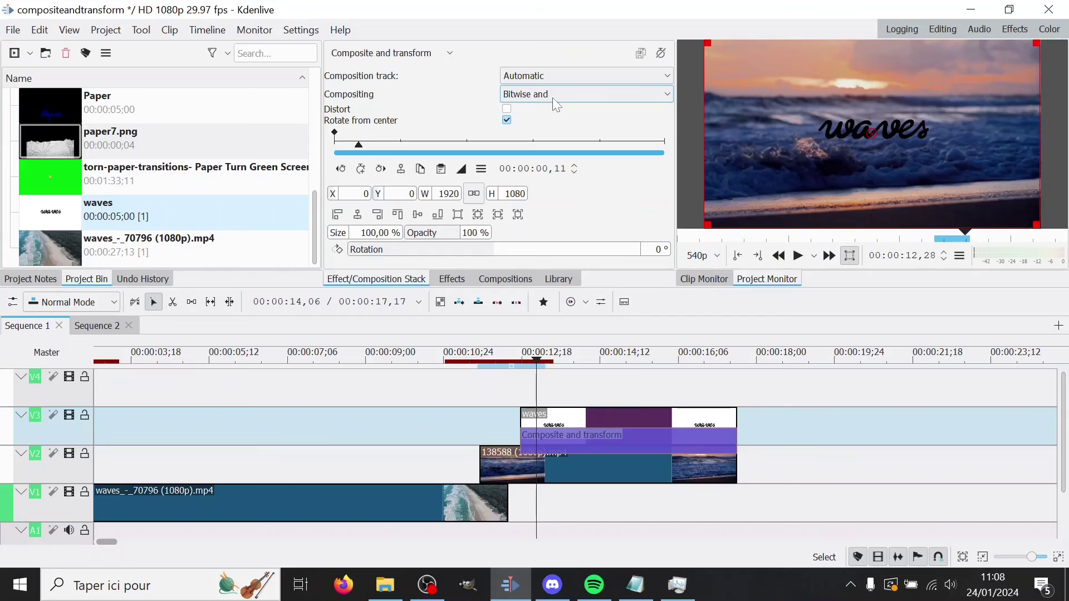
scroll(552, 98, down, 1)
scroll(552, 98, down, 1)
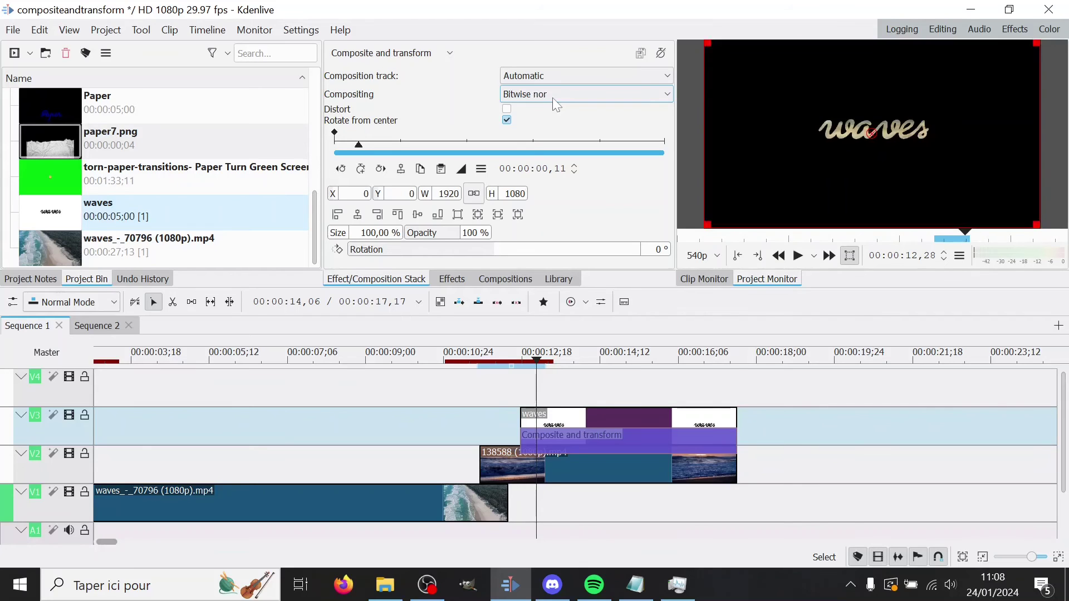
scroll(552, 98, down, 1)
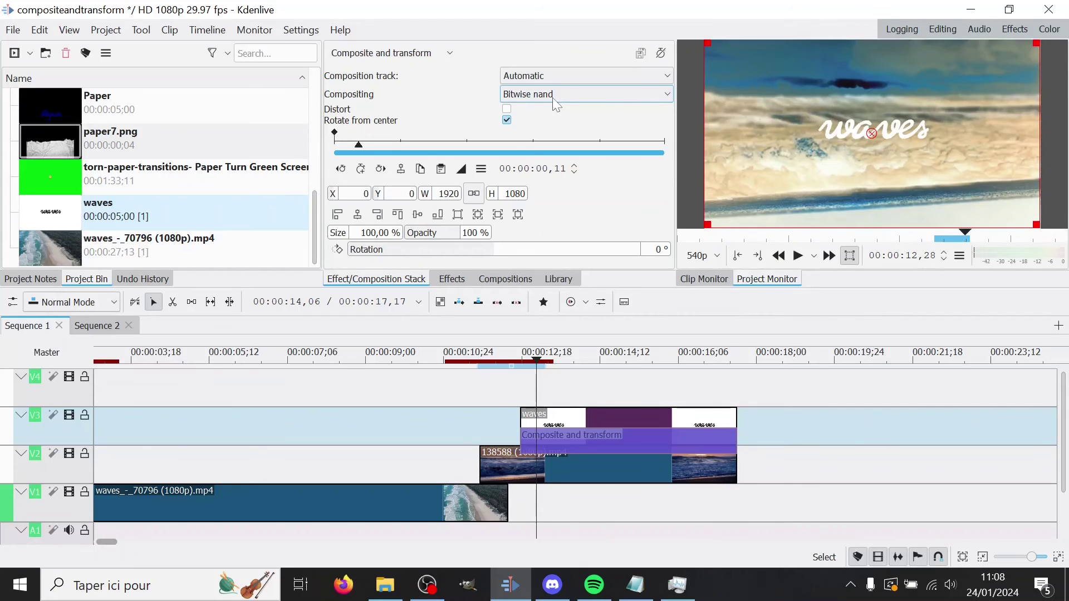
scroll(552, 98, down, 1)
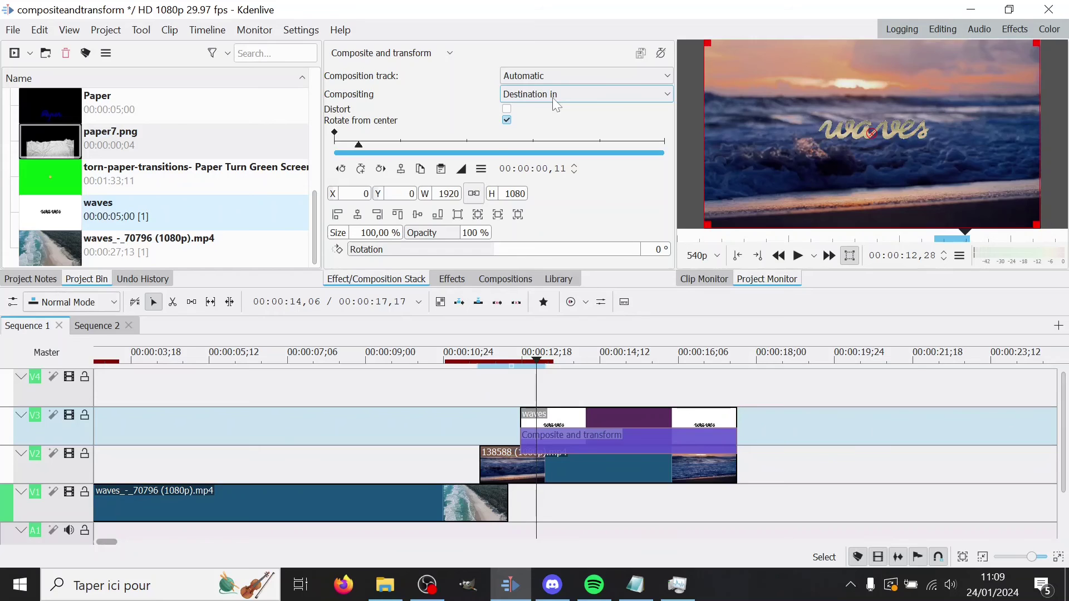
scroll(552, 98, down, 1)
scroll(552, 98, up, 5)
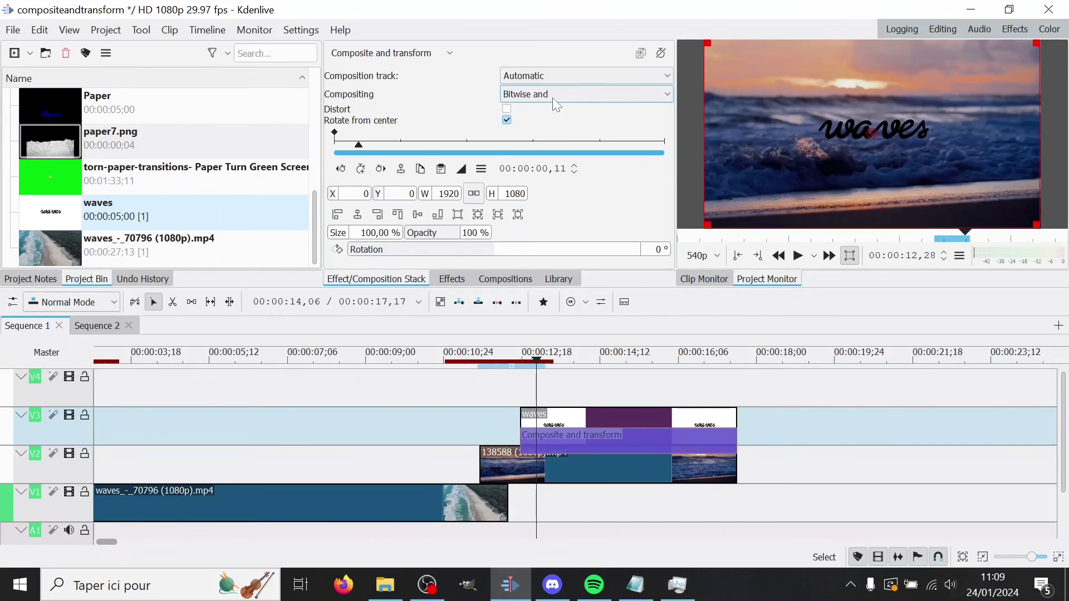
scroll(552, 98, up, 1)
scroll(553, 98, up, 1)
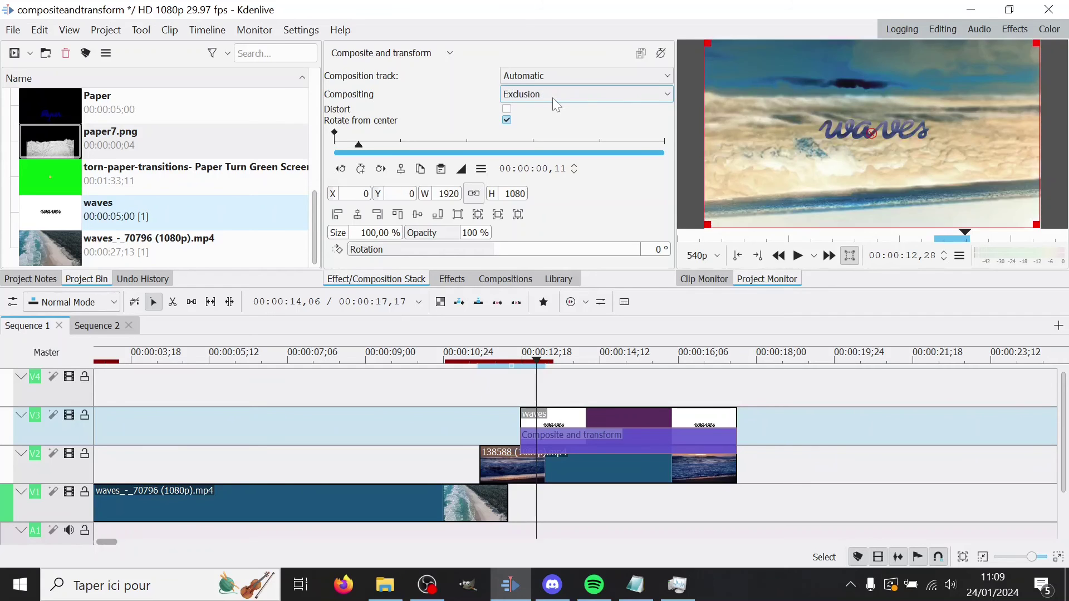
scroll(552, 98, up, 10)
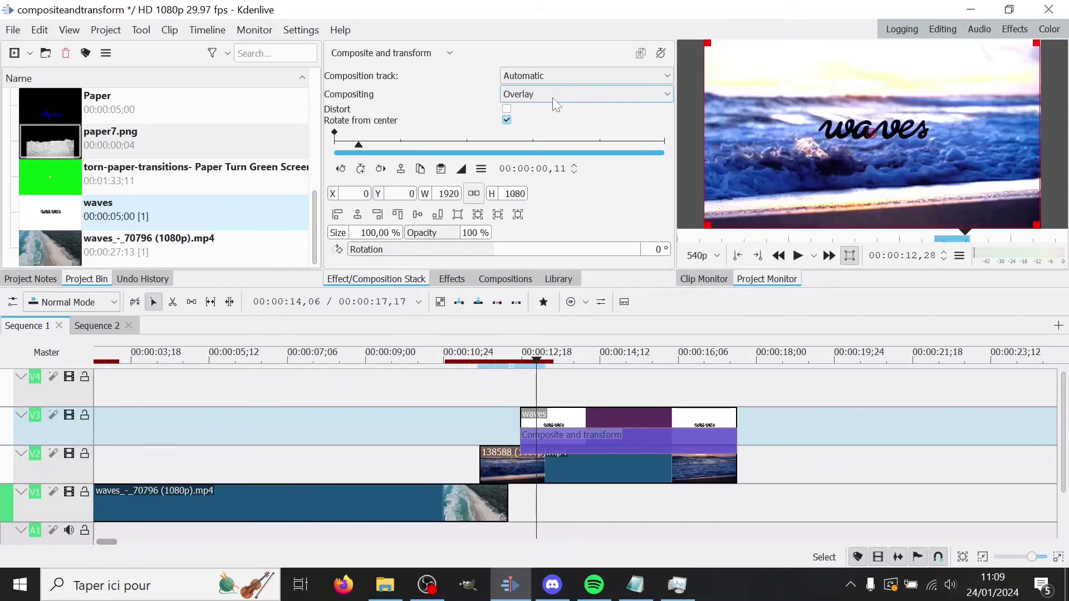
scroll(553, 98, up, 2)
scroll(700, 442, up, 3)
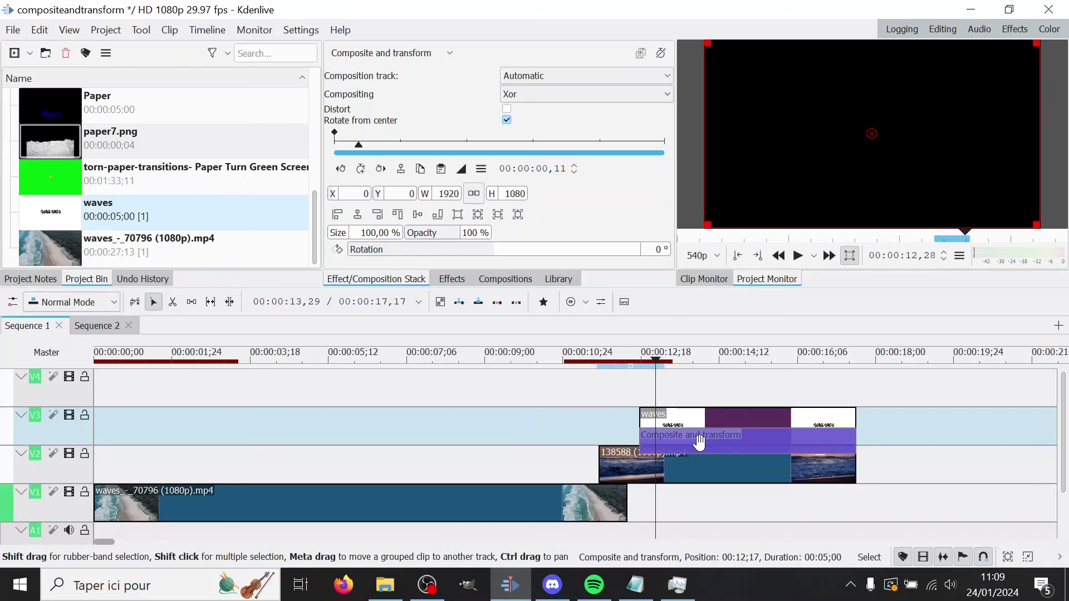
click(689, 389)
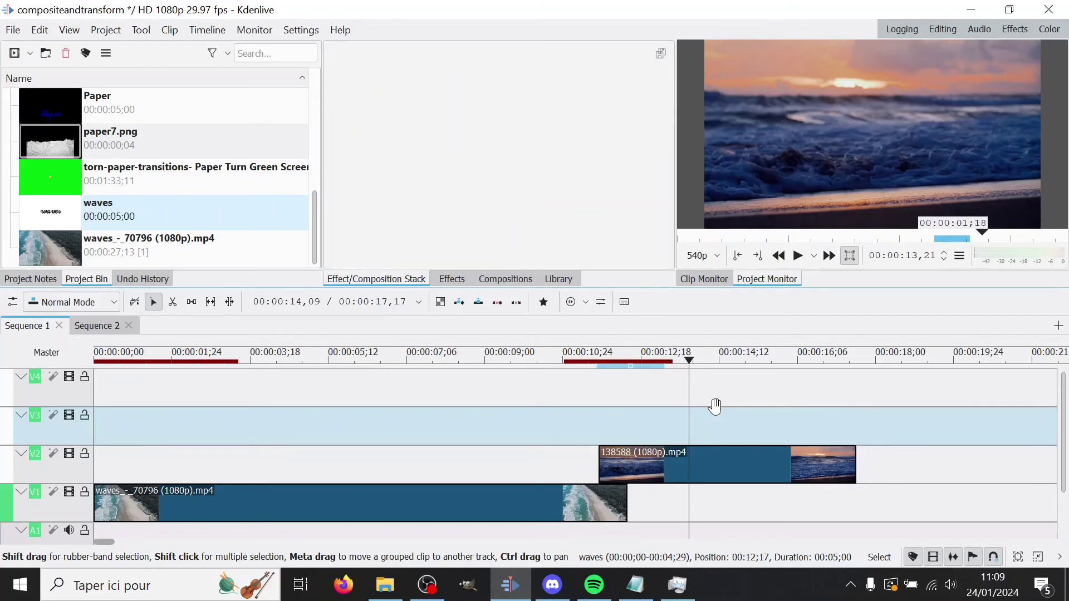
Make the beach clips' composition Composite and transform, then cycle its type to Color Only
click(507, 279)
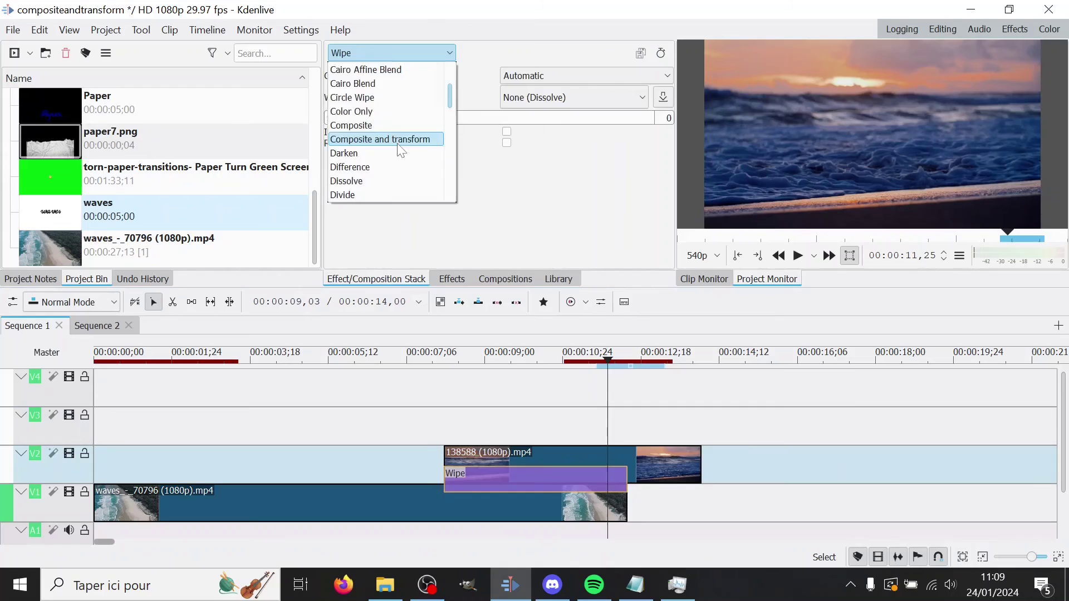
click(396, 143)
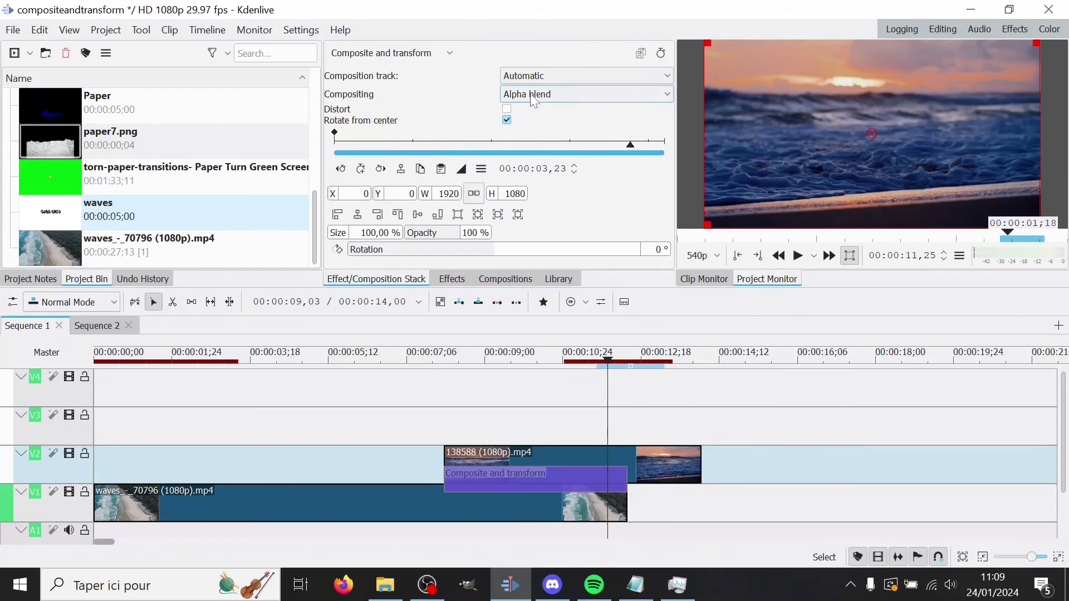
scroll(552, 98, down, 1)
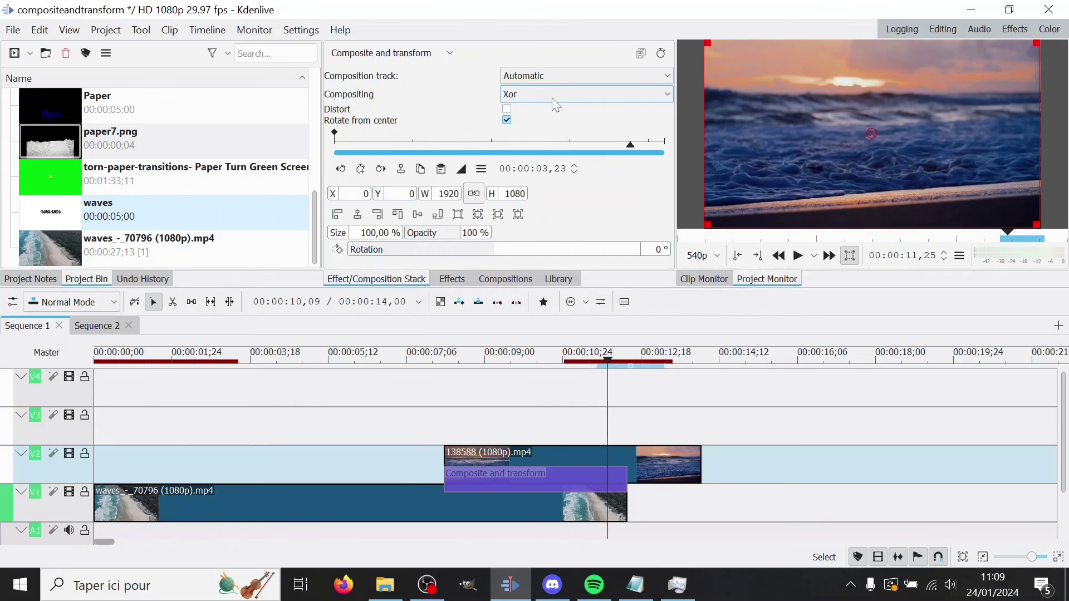
scroll(552, 98, down, 7)
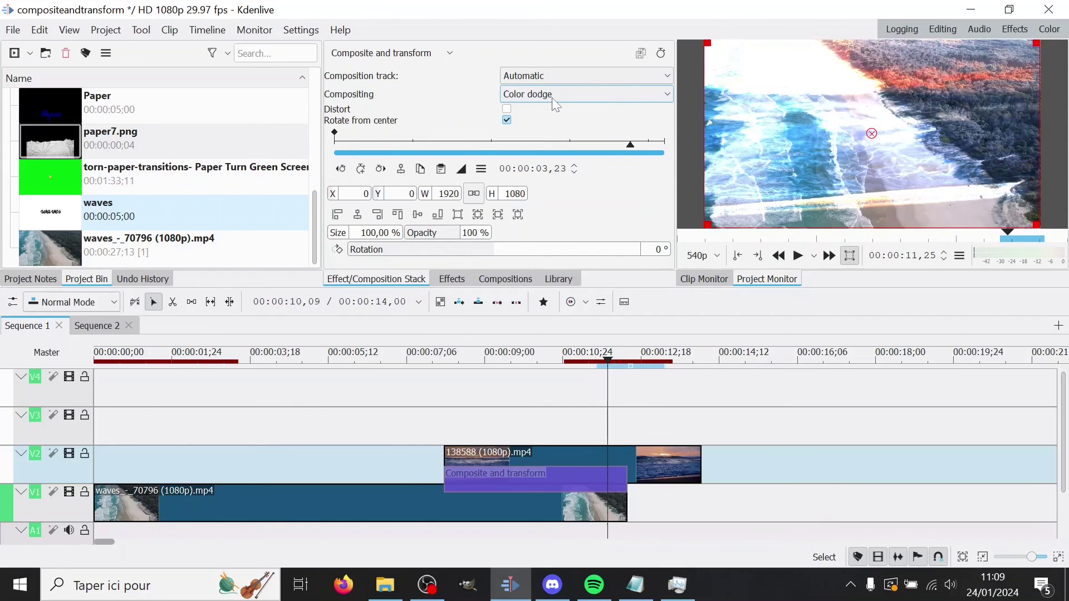
scroll(555, 103, down, 8)
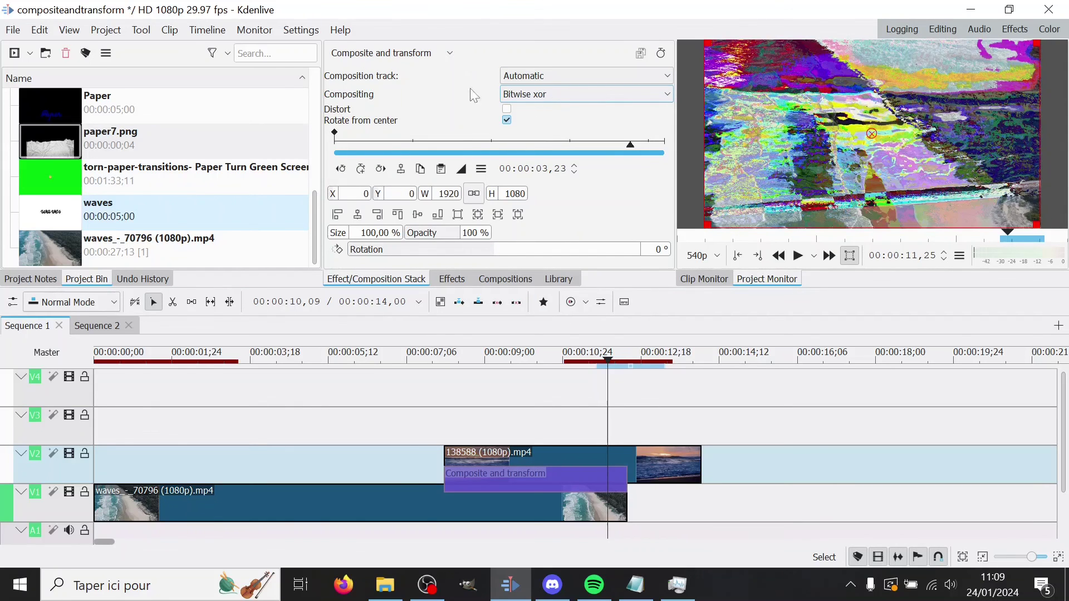
scroll(541, 101, down, 3)
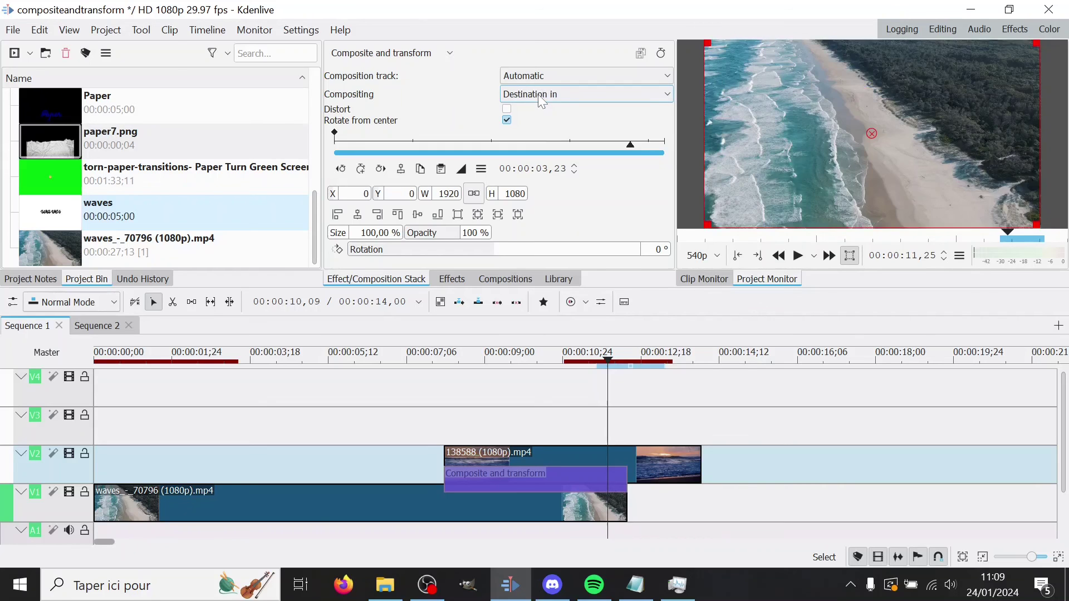
scroll(540, 98, up, 2)
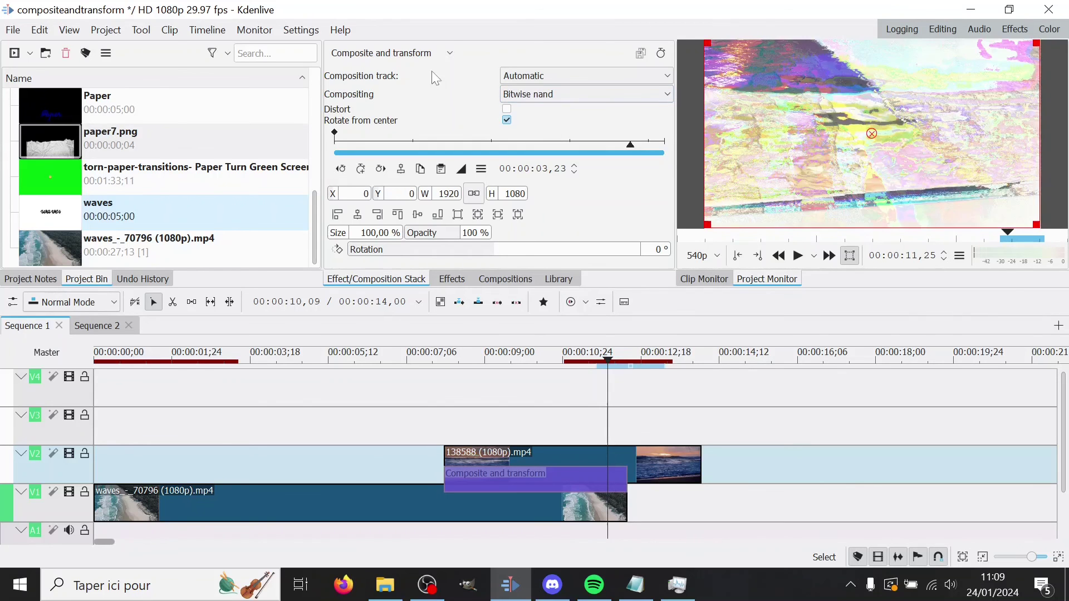
scroll(439, 56, up, 1)
scroll(439, 56, up, 4)
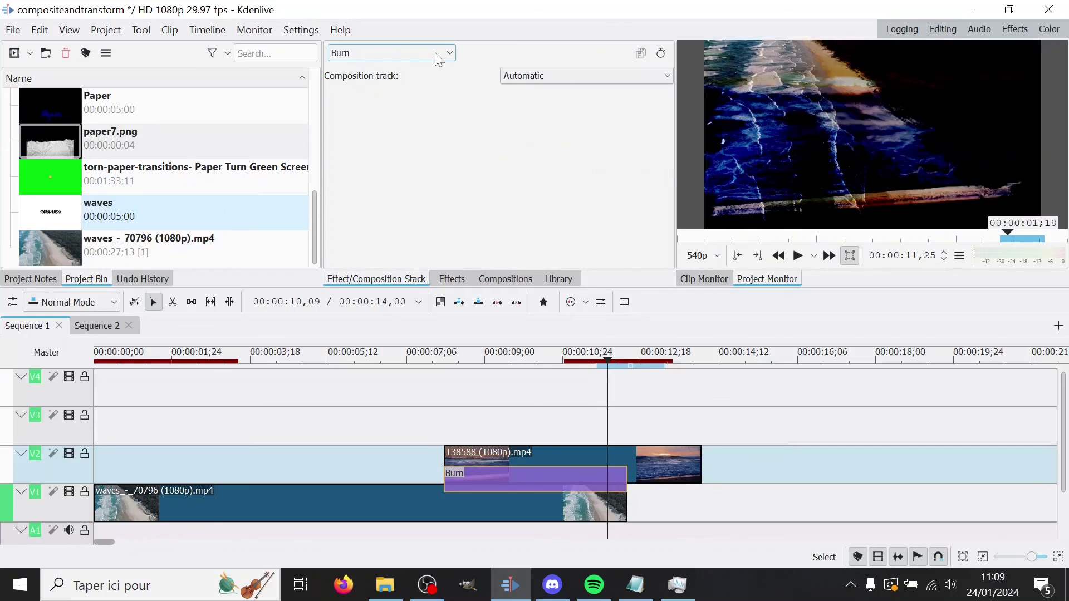
scroll(439, 55, down, 5)
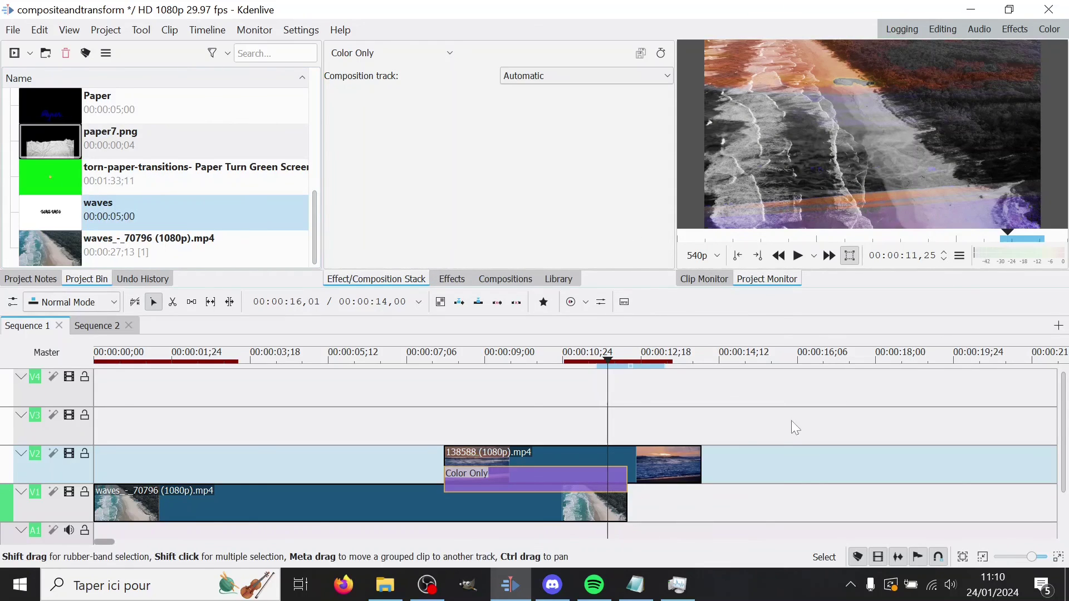
click(518, 426)
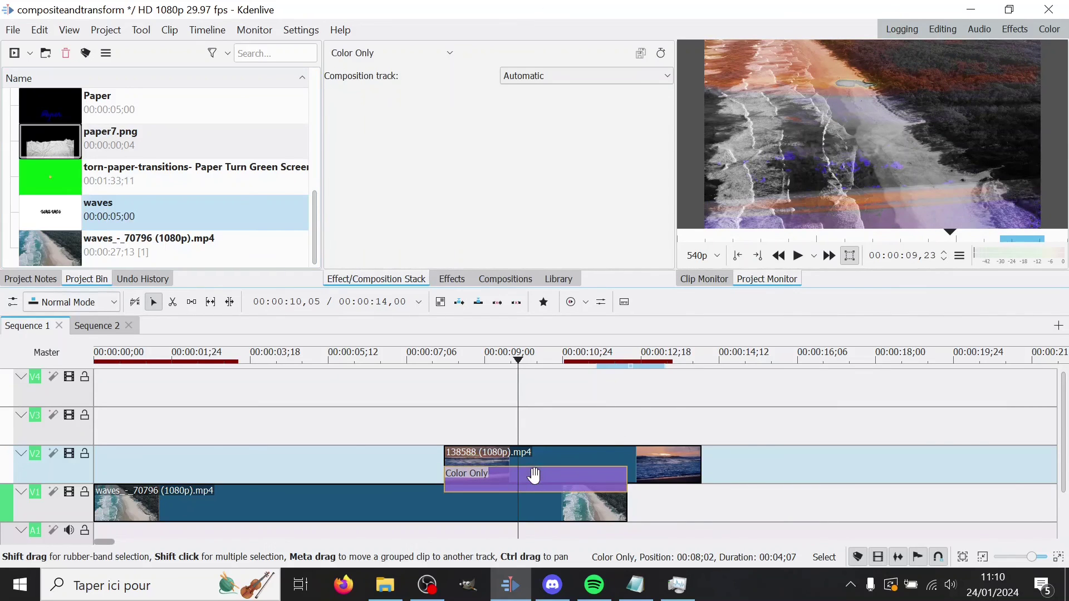